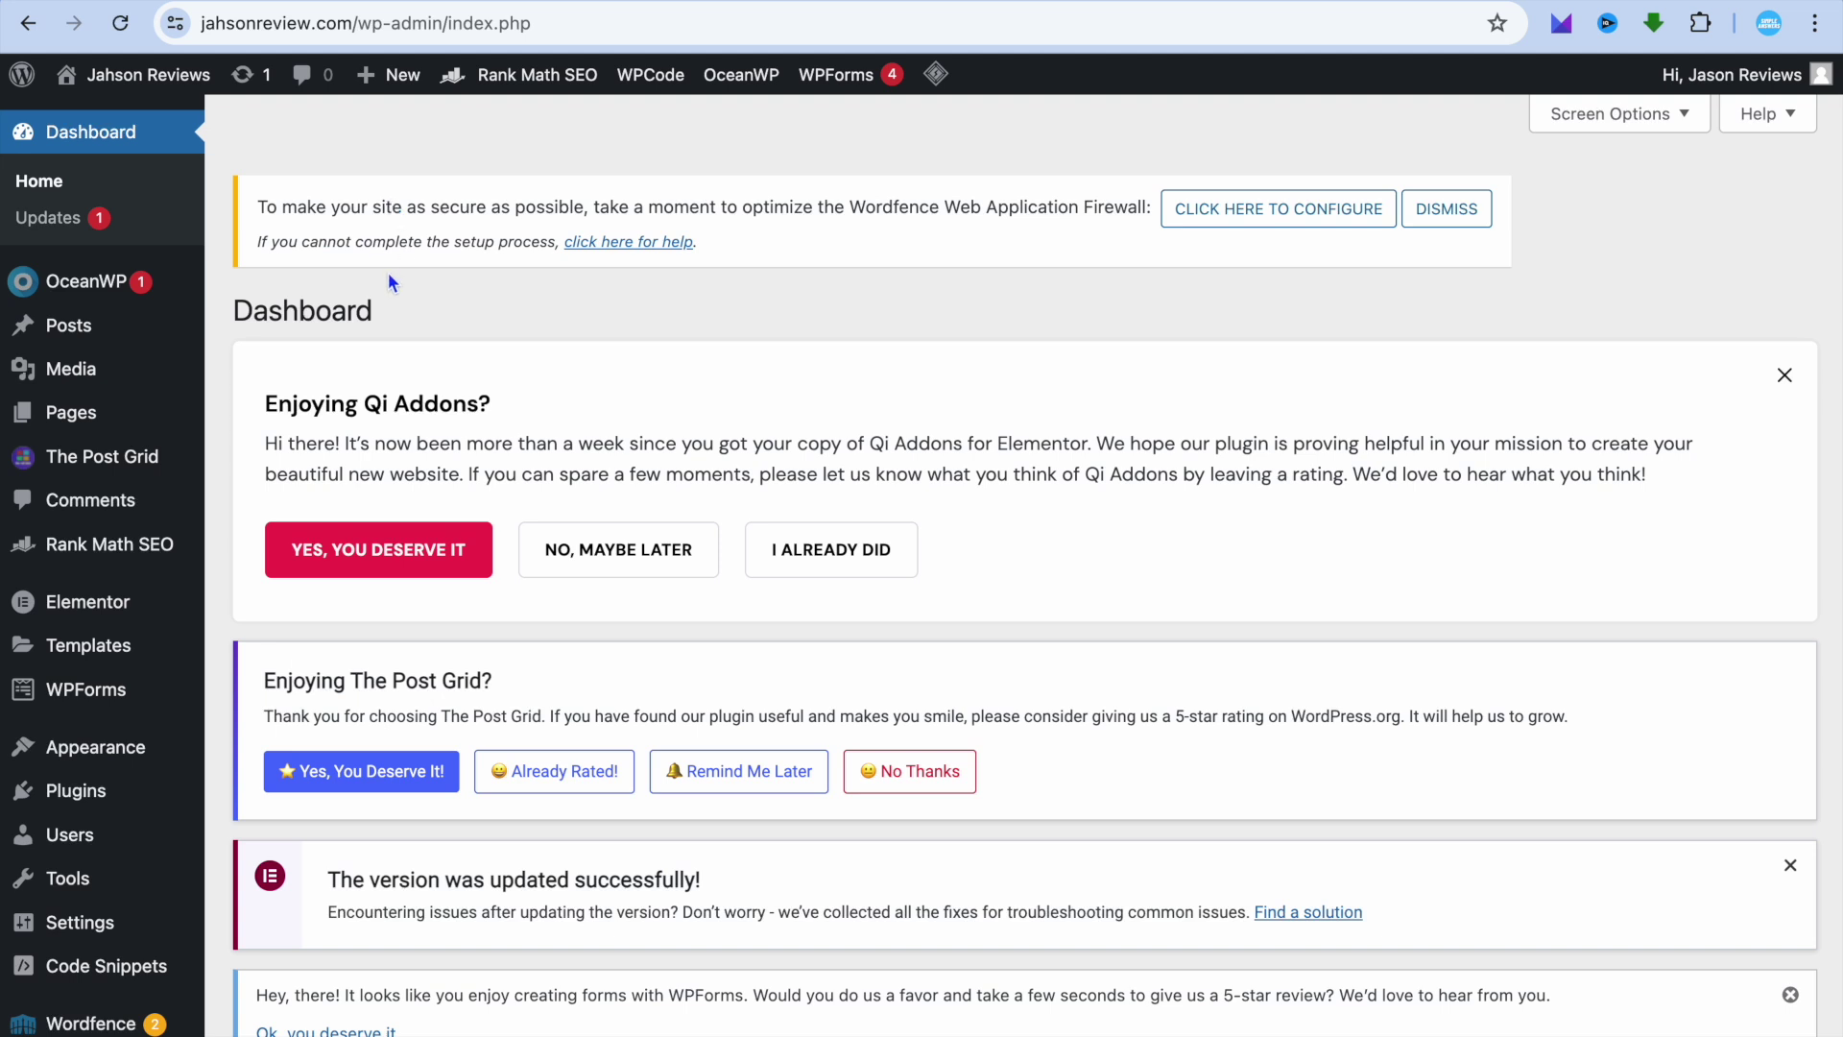
Go to the Add Plugins page from the Plugins menu
{"action": "mouse_move", "coordinate": [198, 779]}
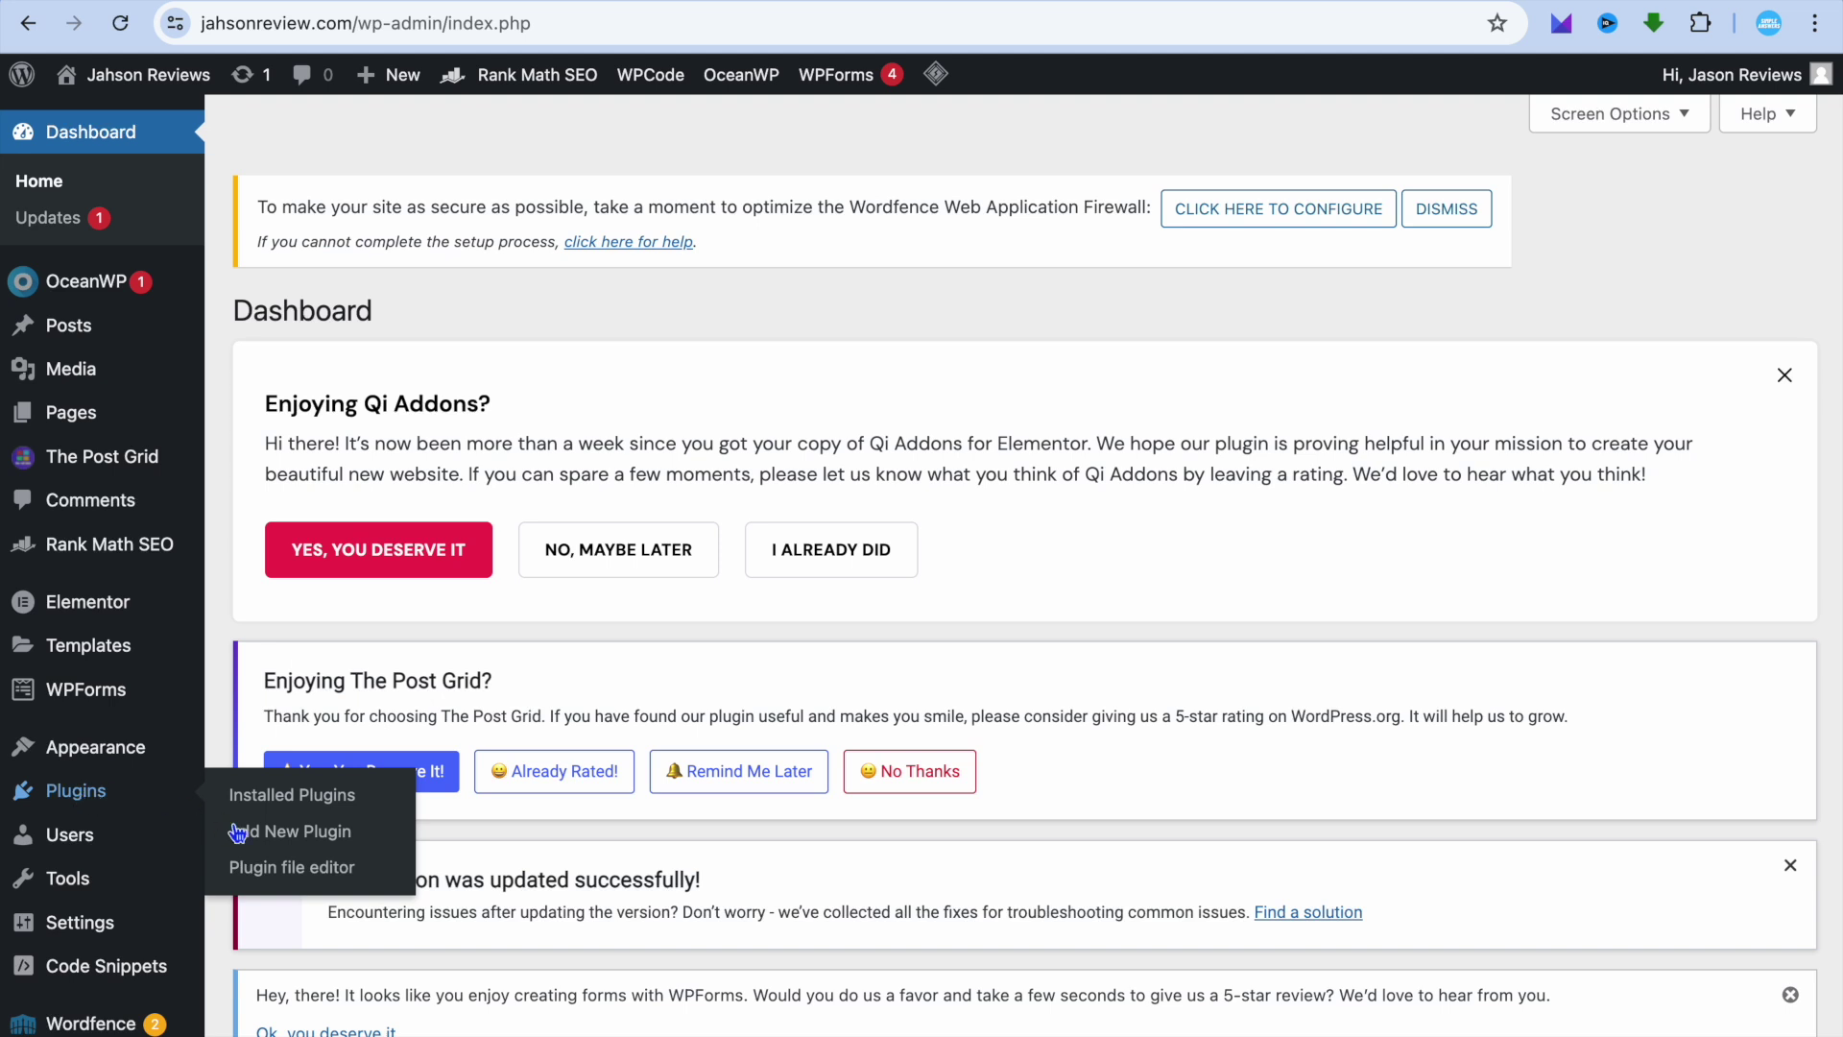
{"action": "left_click", "coordinate": [274, 845]}
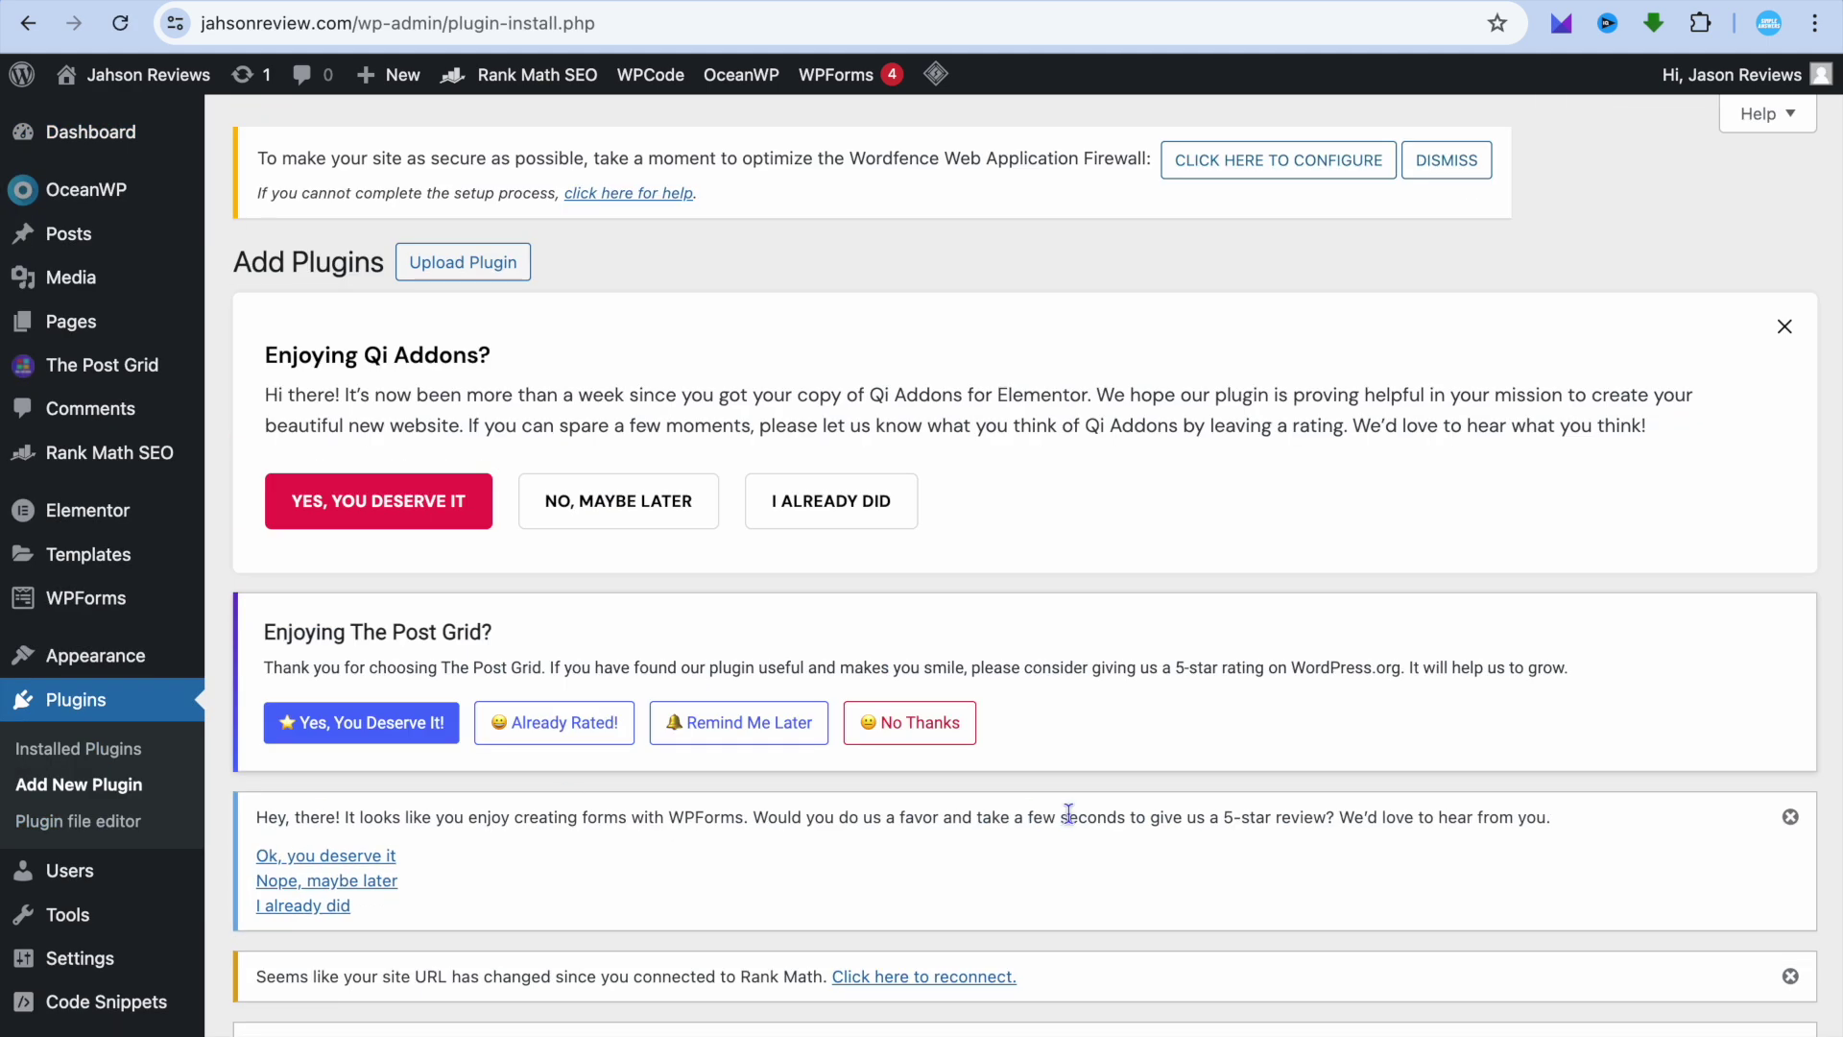
{"action": "scroll", "coordinate": [1072, 826], "scroll_direction": "down", "scroll_amount": 1}
{"action": "scroll", "coordinate": [1072, 826], "scroll_direction": "down", "scroll_amount": 1}
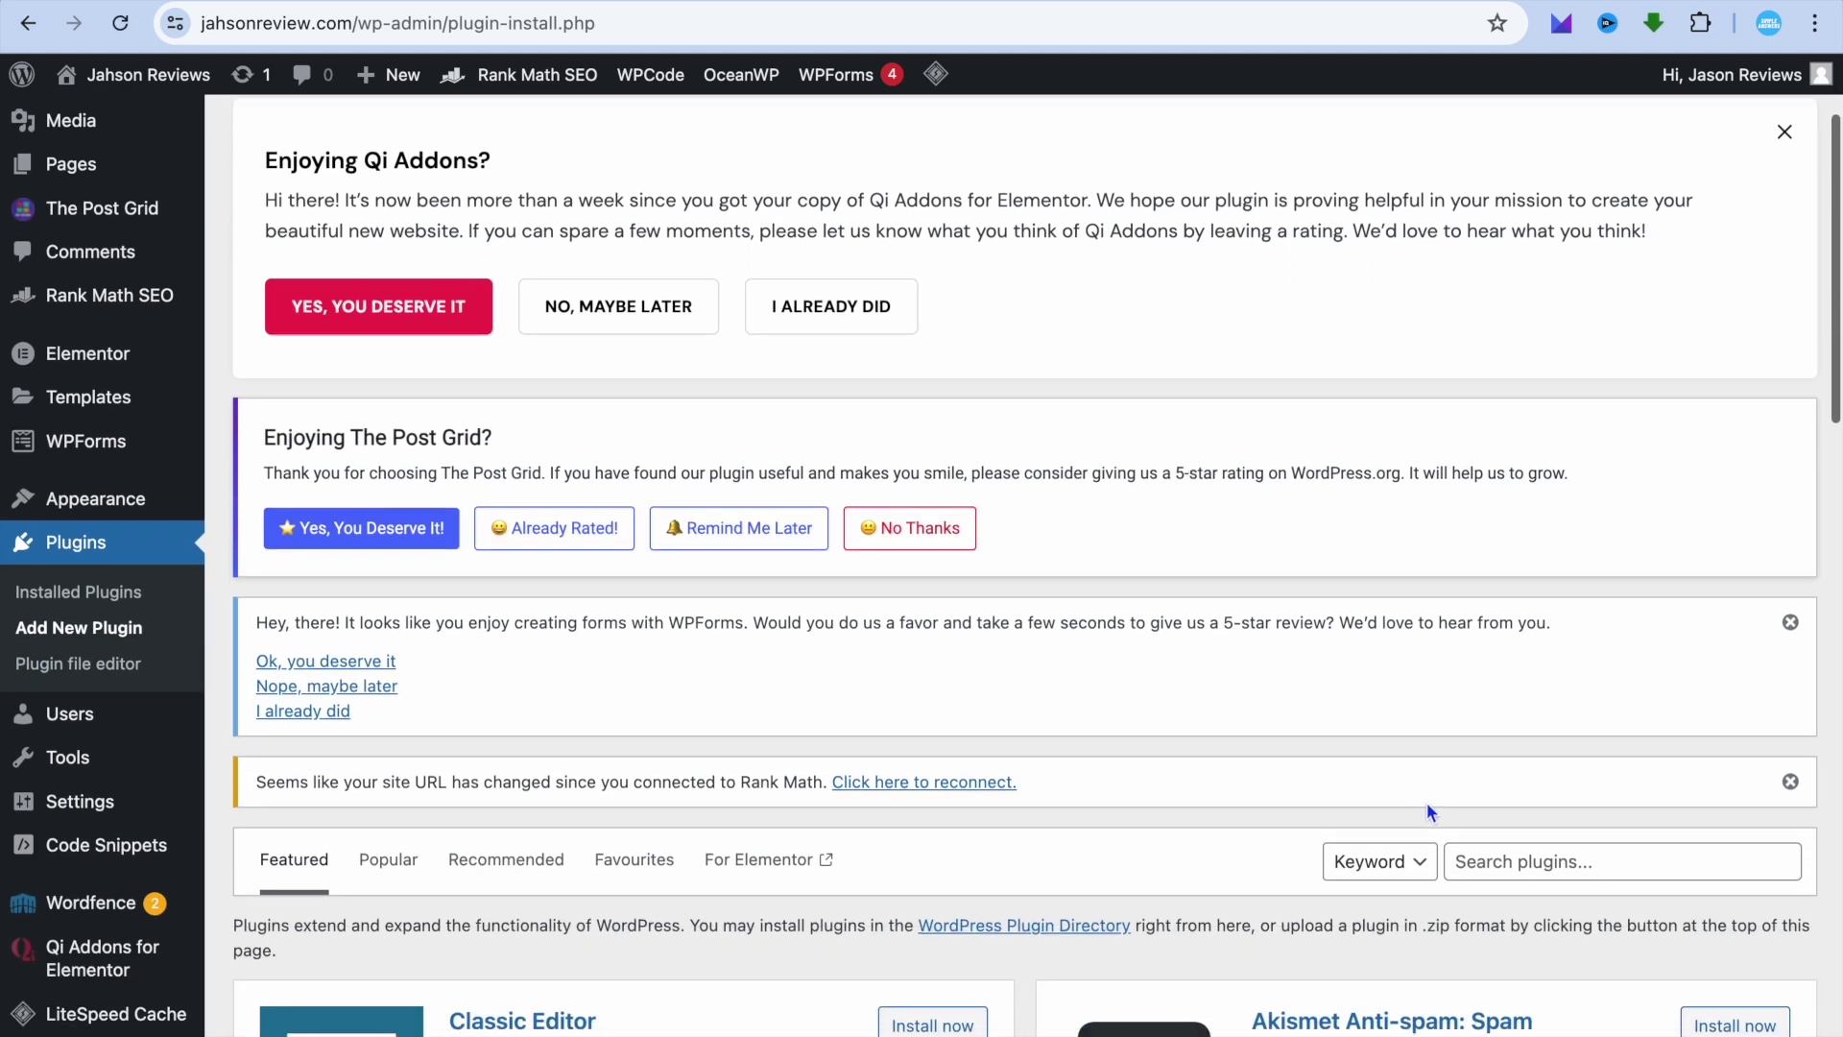
Search plugins for 'ELEMENTOR QI' and confirm Qi Addons For Elementor is Active
{"action": "left_click", "coordinate": [1489, 861]}
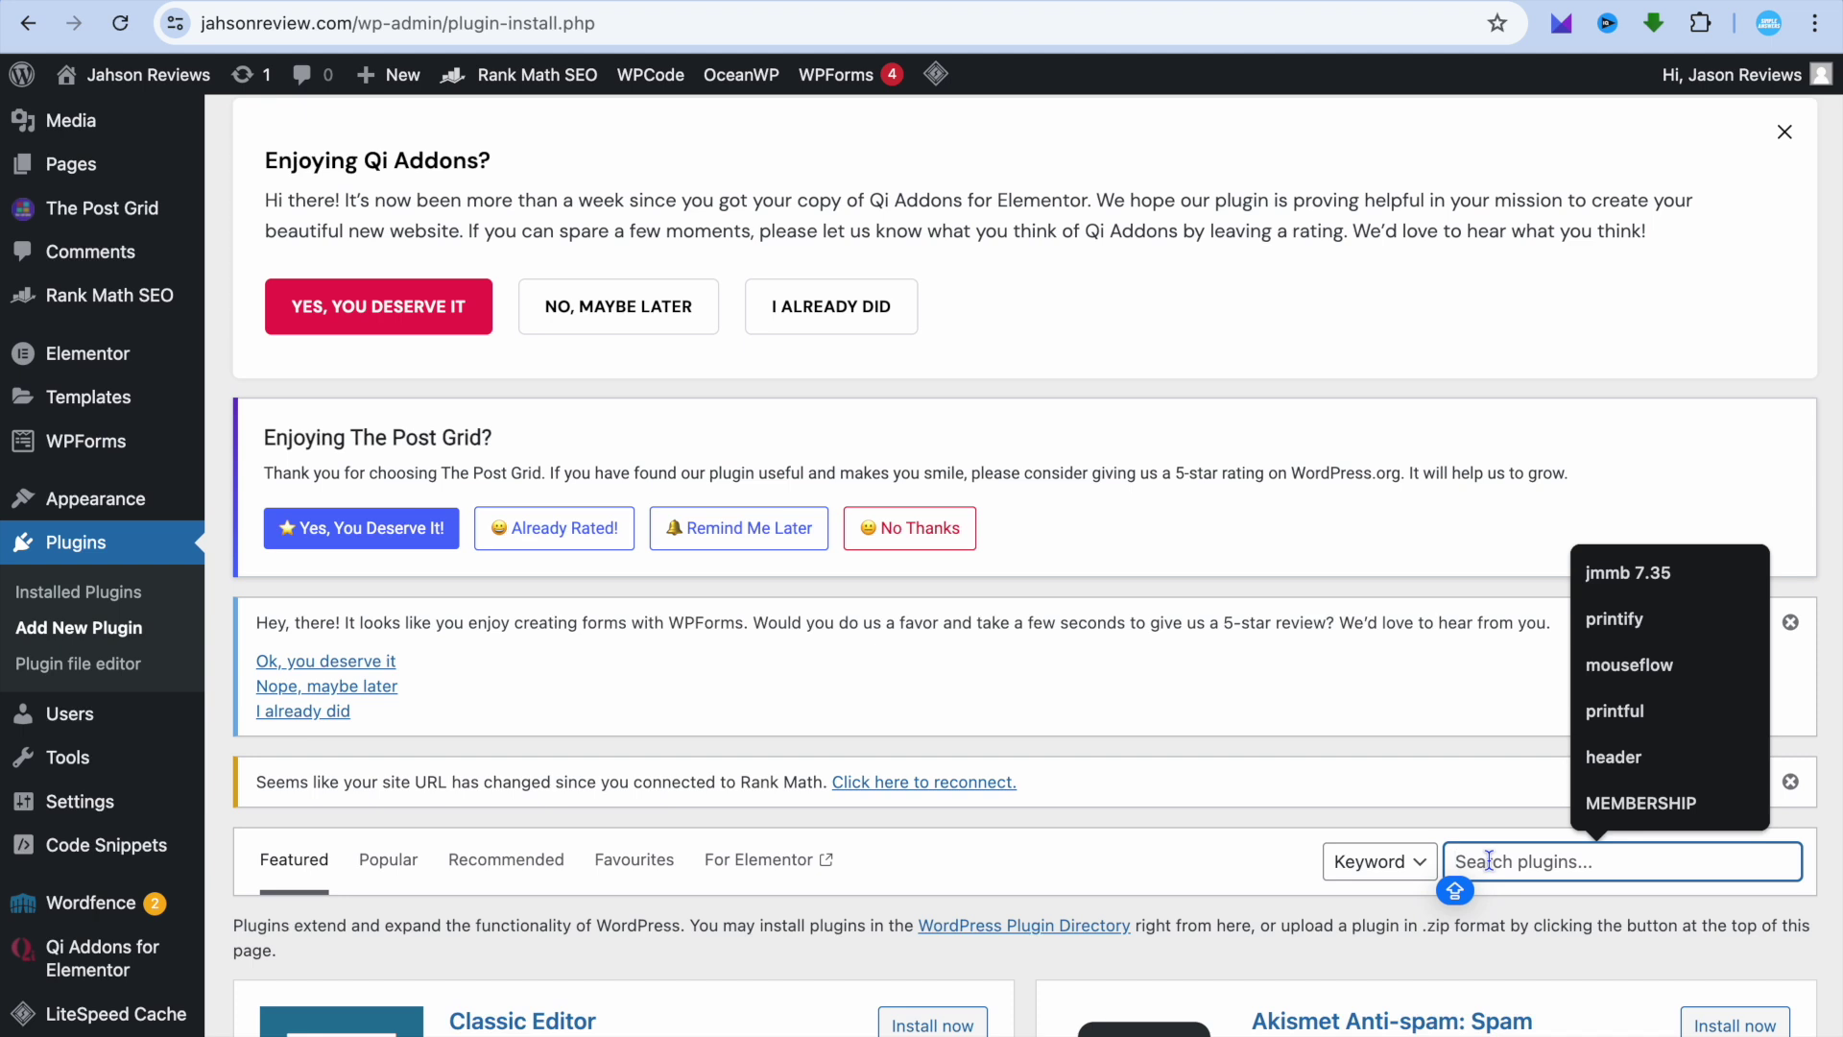
{"action": "type", "text": "ELEMENT"}
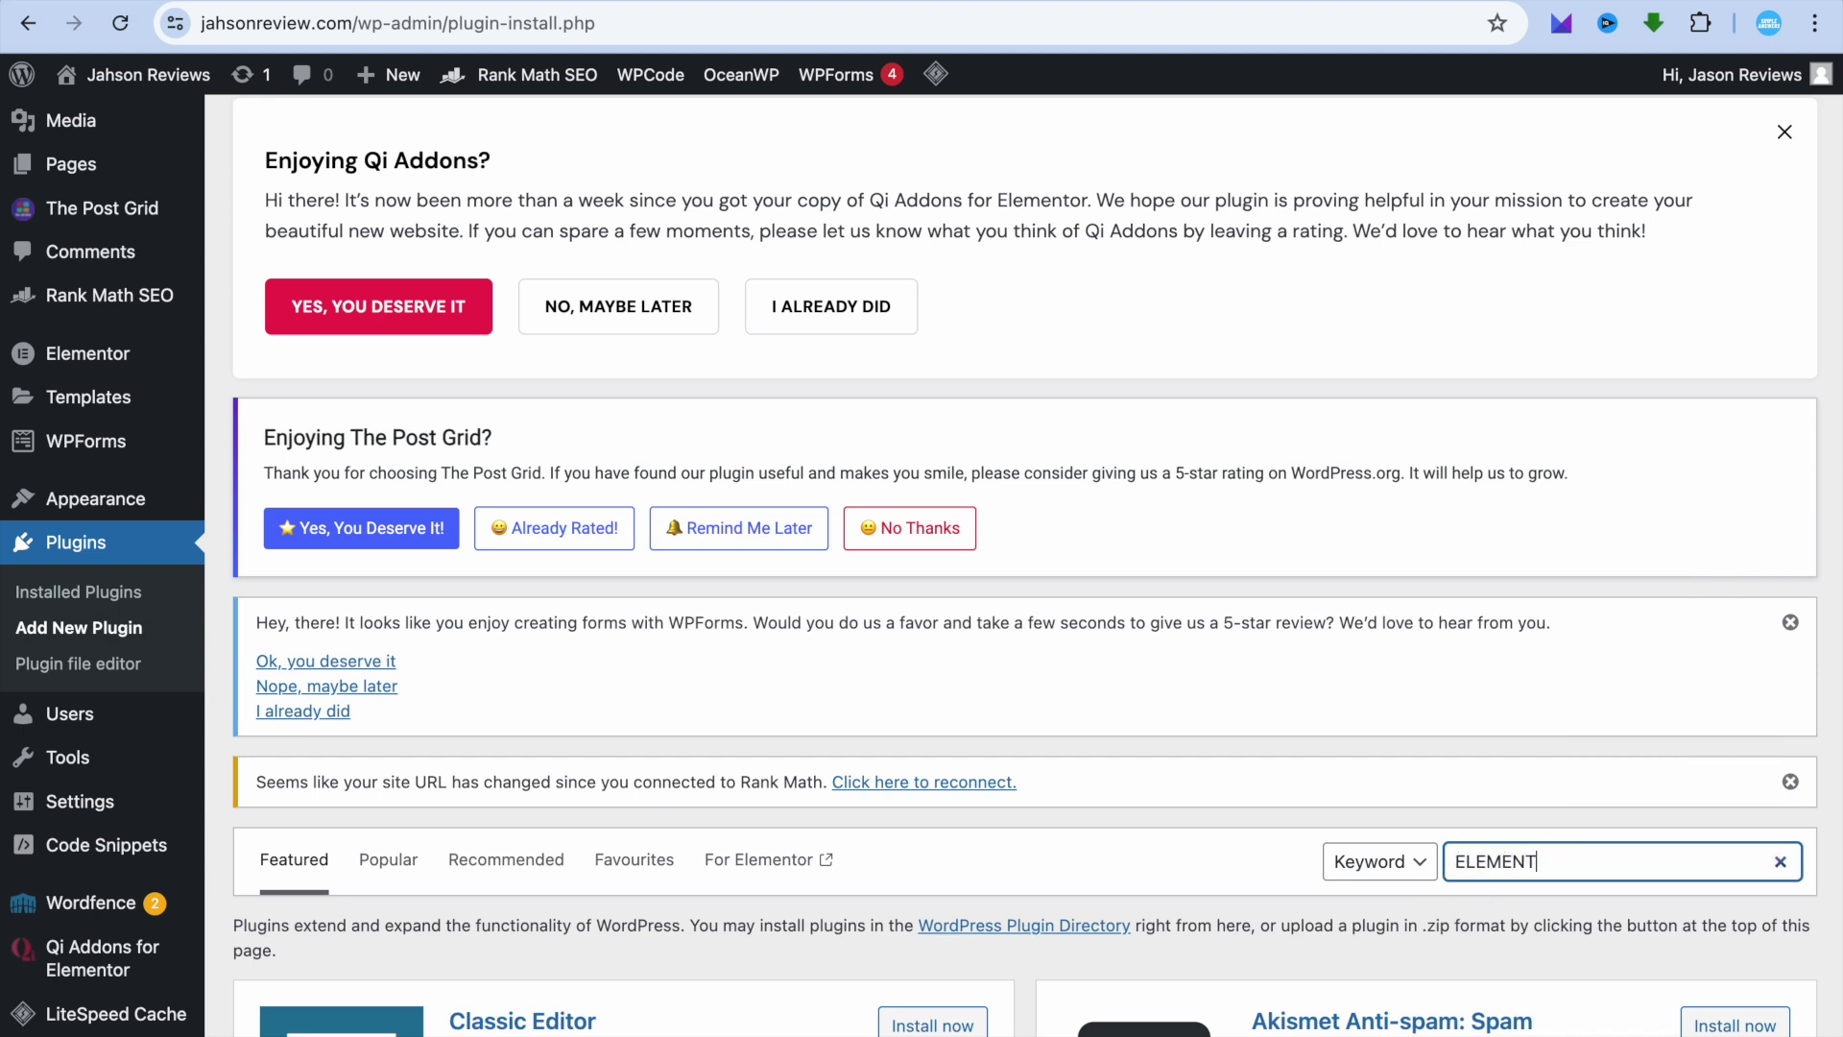
{"action": "type", "text": "OR"}
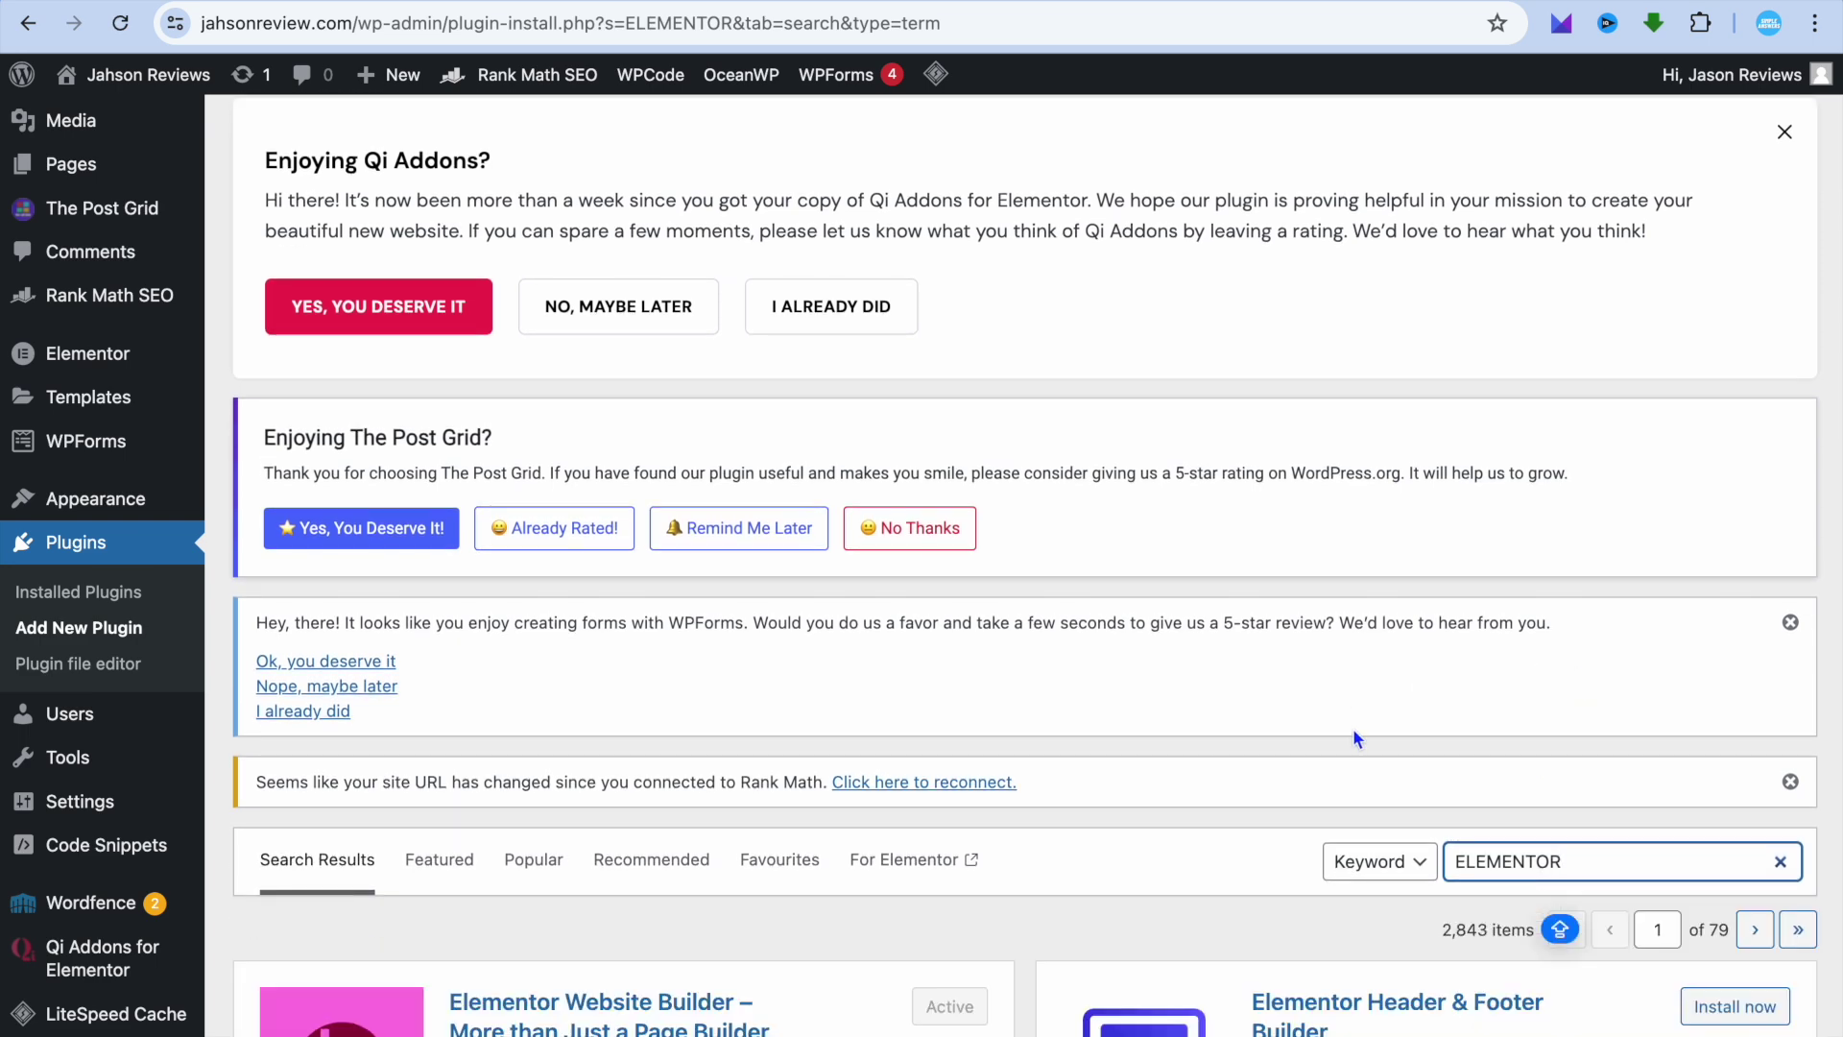
{"action": "scroll", "coordinate": [1352, 728], "scroll_direction": "down", "scroll_amount": 7}
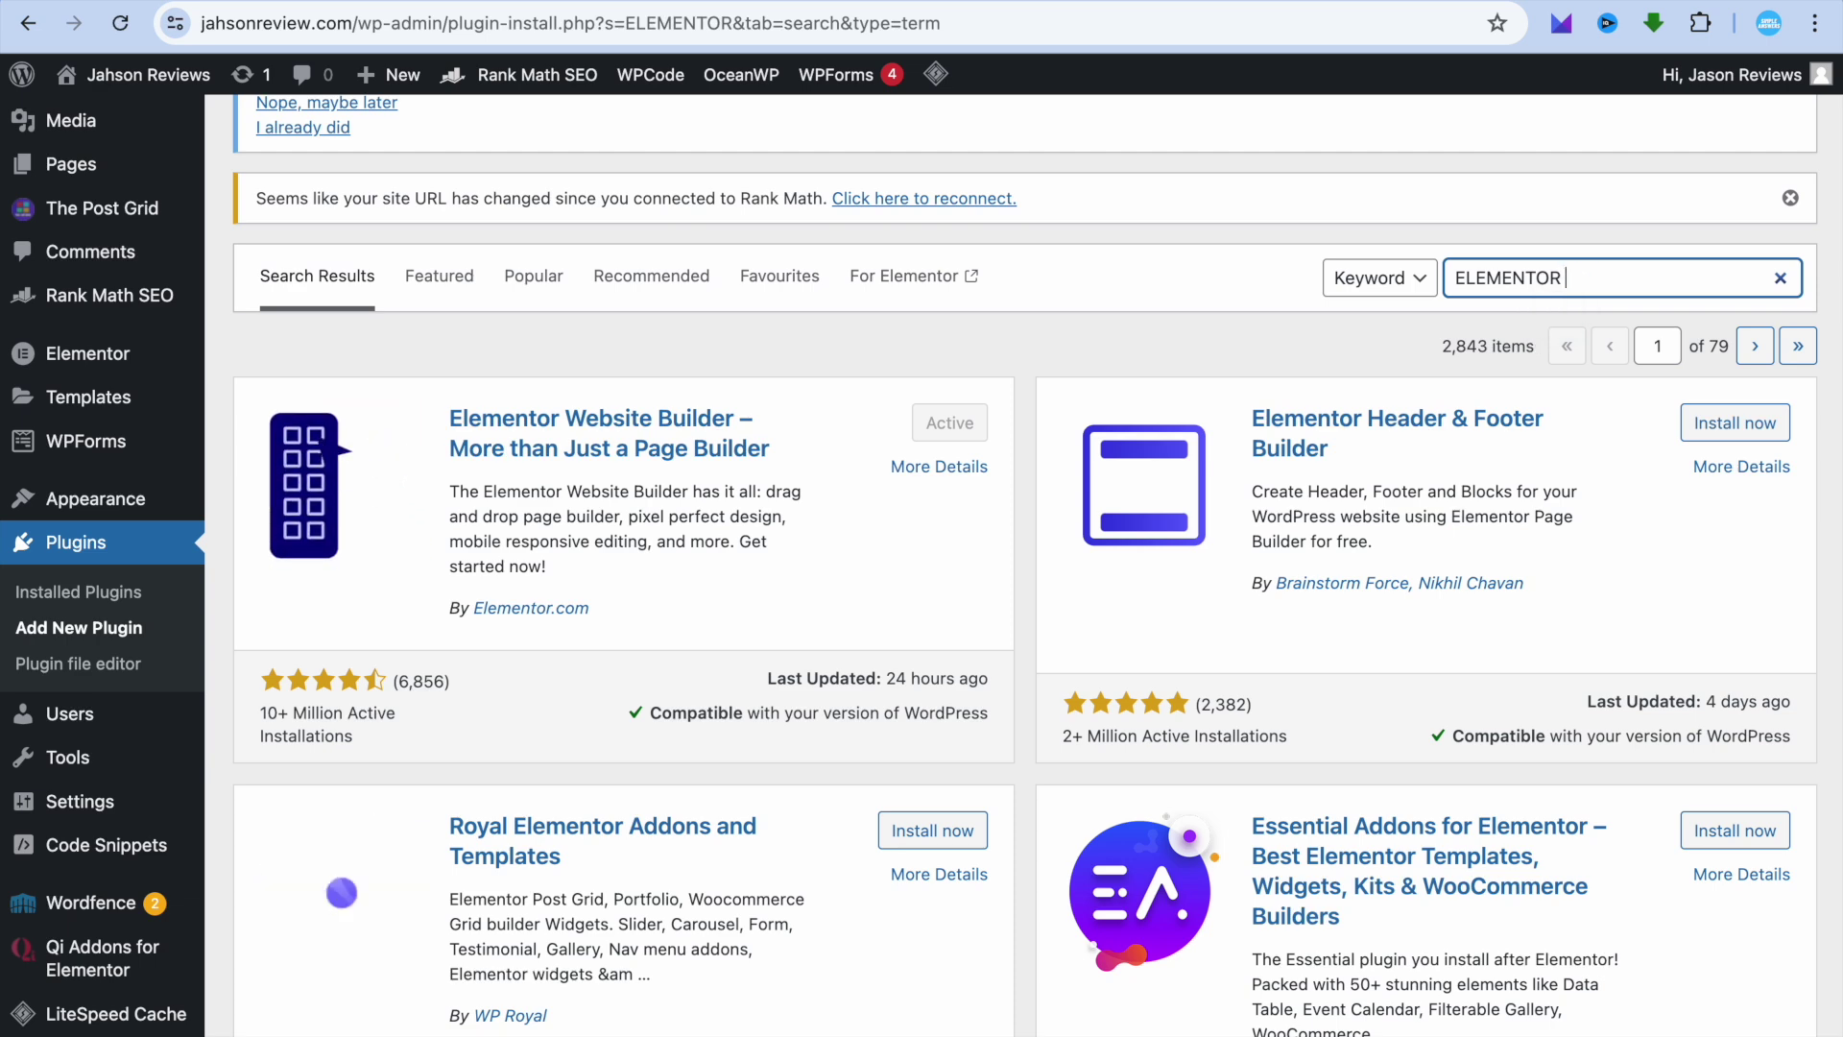
{"action": "type", "text": "QI"}
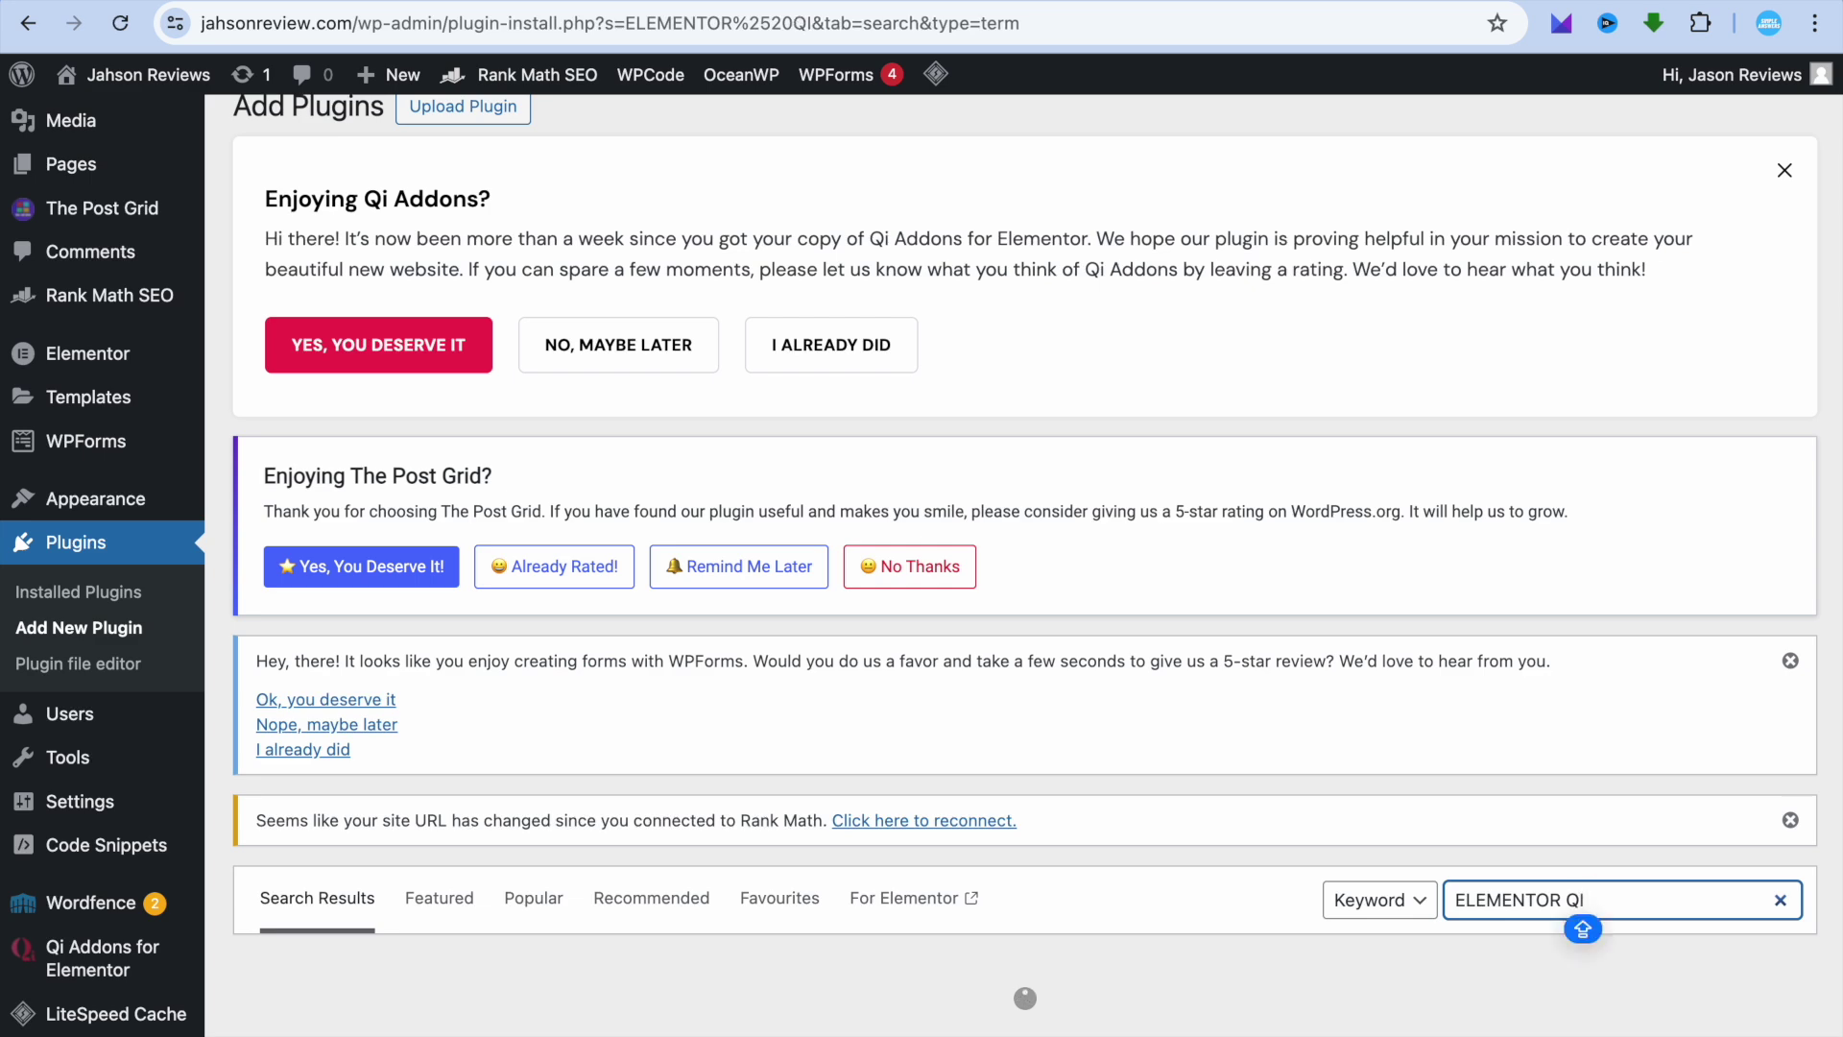
{"action": "scroll", "coordinate": [1010, 353], "scroll_direction": "down", "scroll_amount": 7}
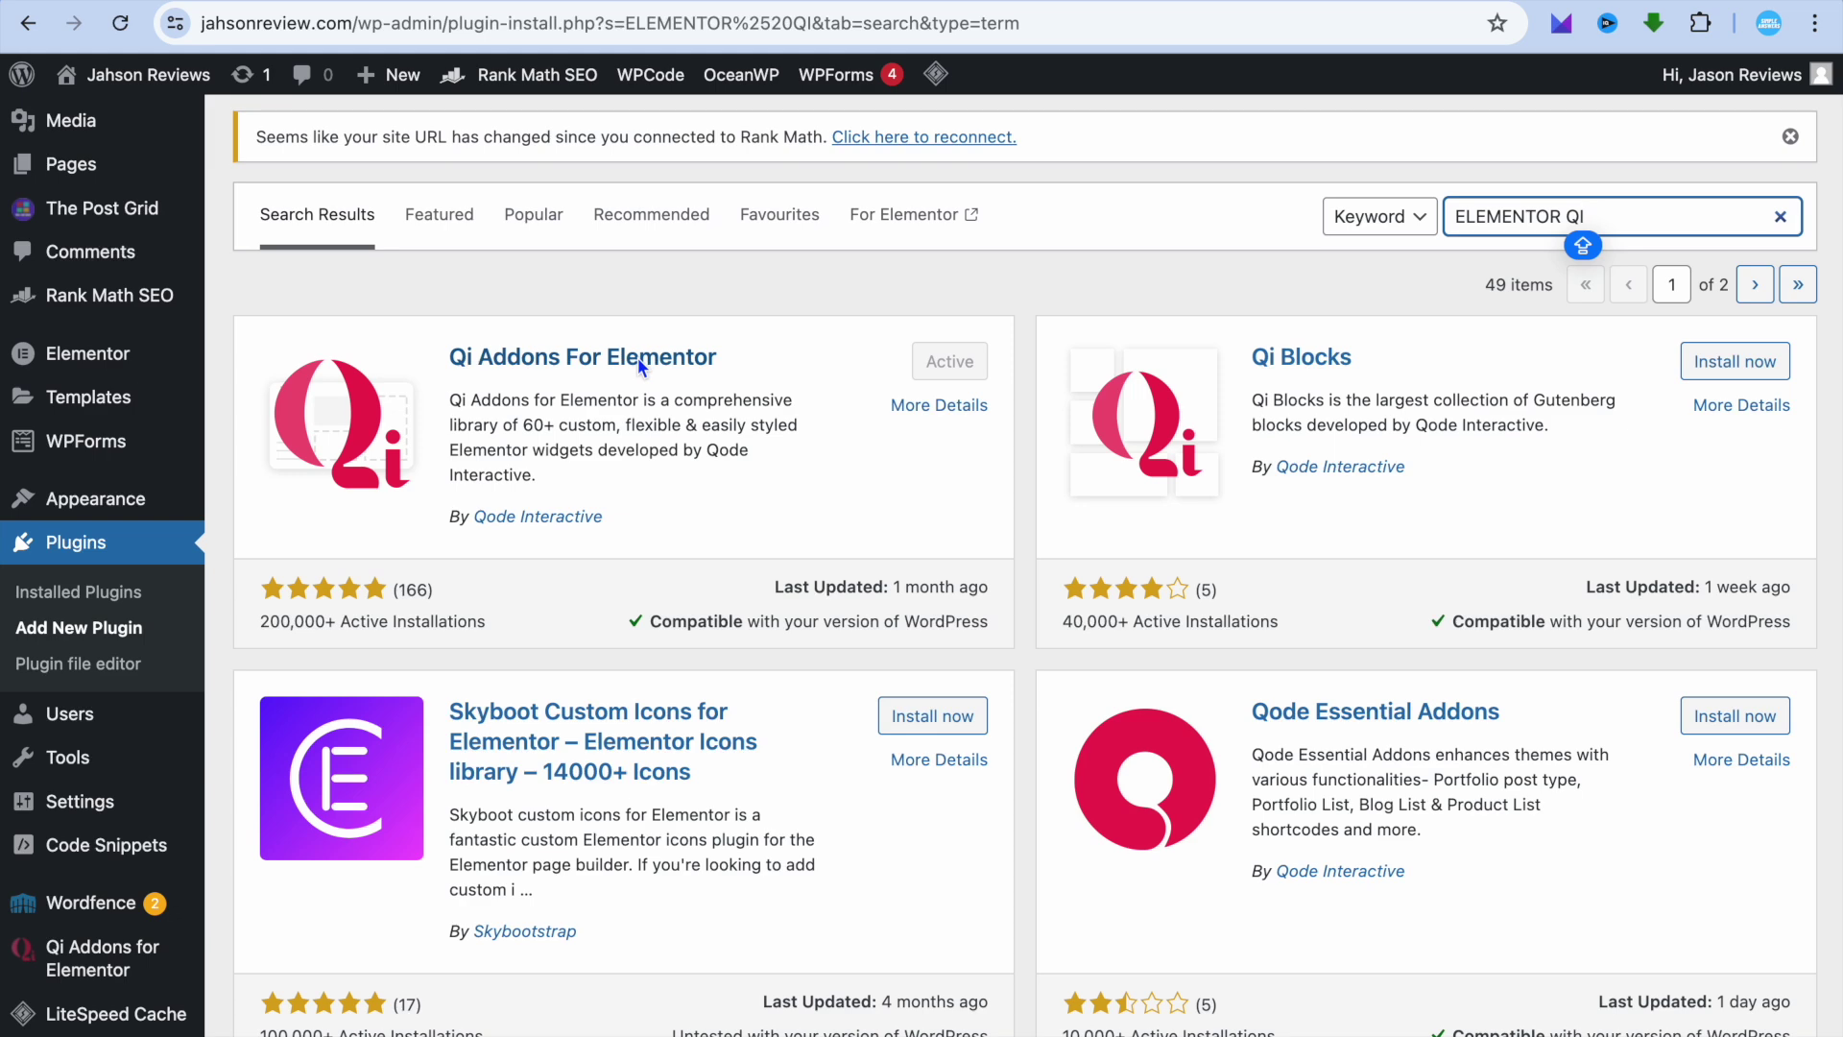
{"action": "scroll", "coordinate": [637, 357], "scroll_direction": "up", "scroll_amount": 2}
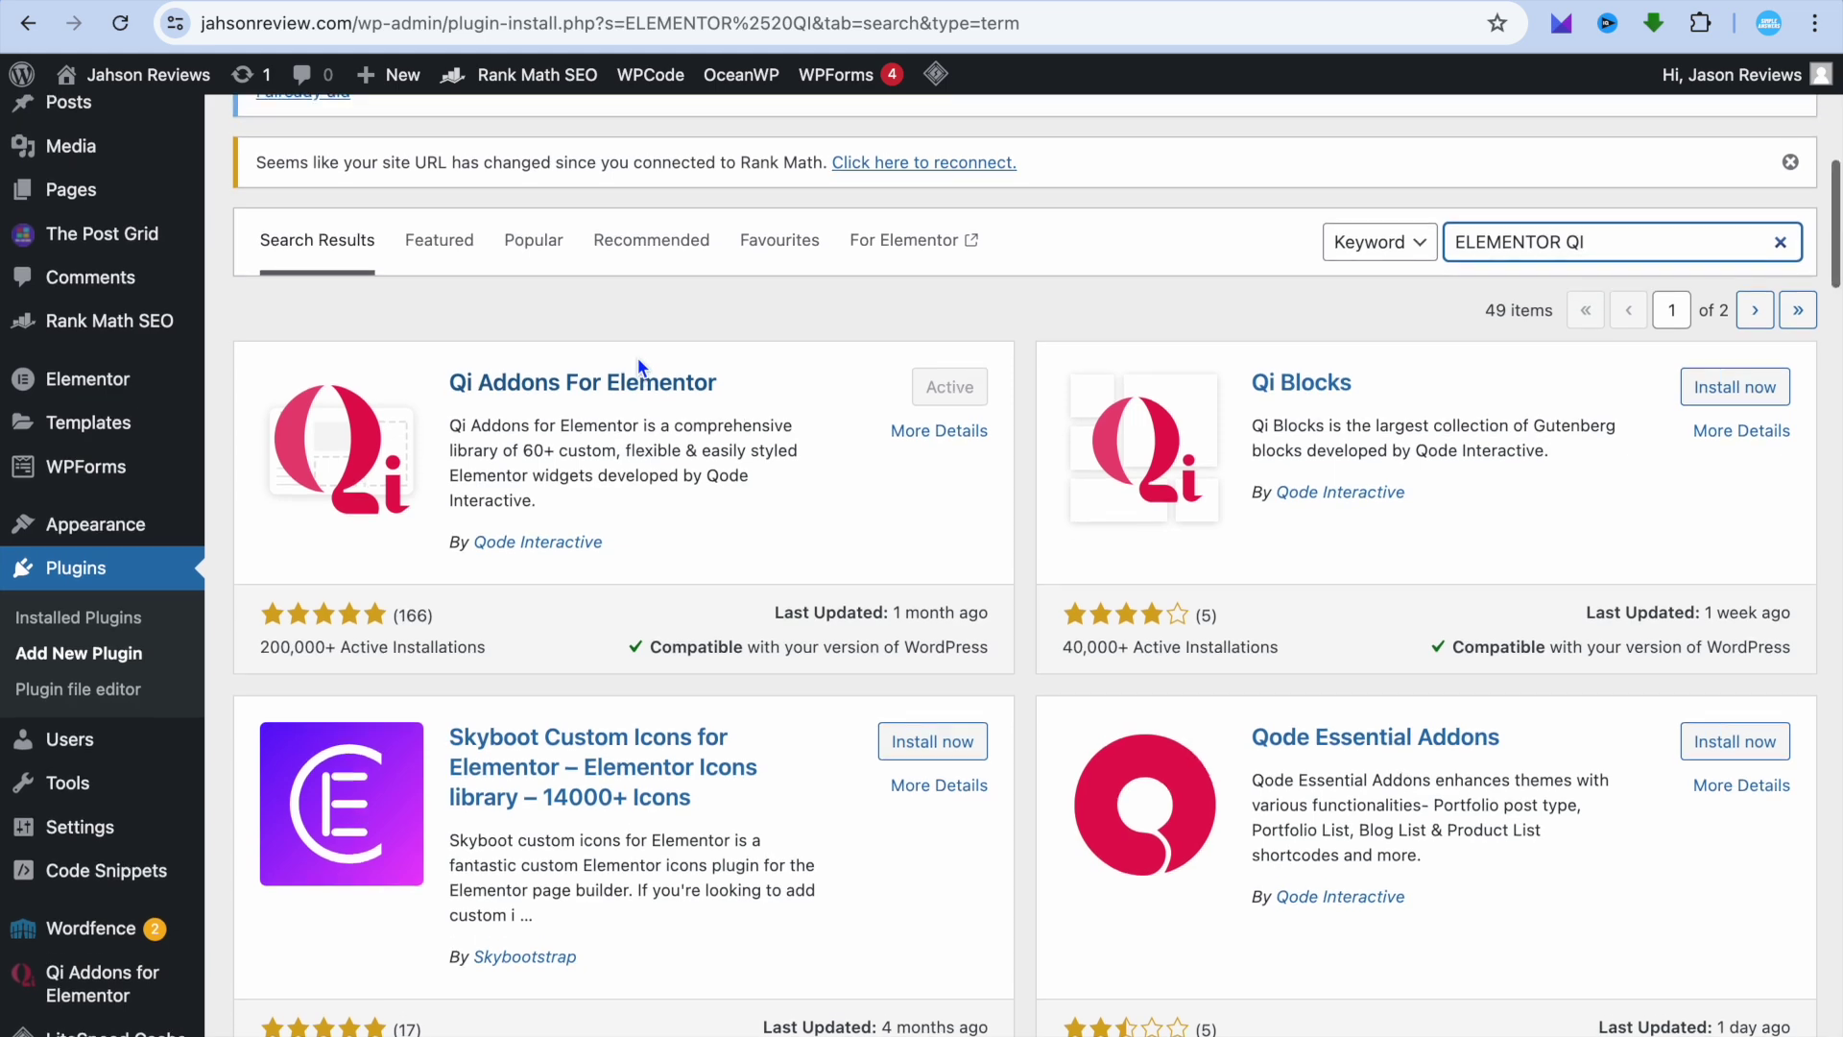
{"action": "scroll", "coordinate": [637, 357], "scroll_direction": "up", "scroll_amount": 3}
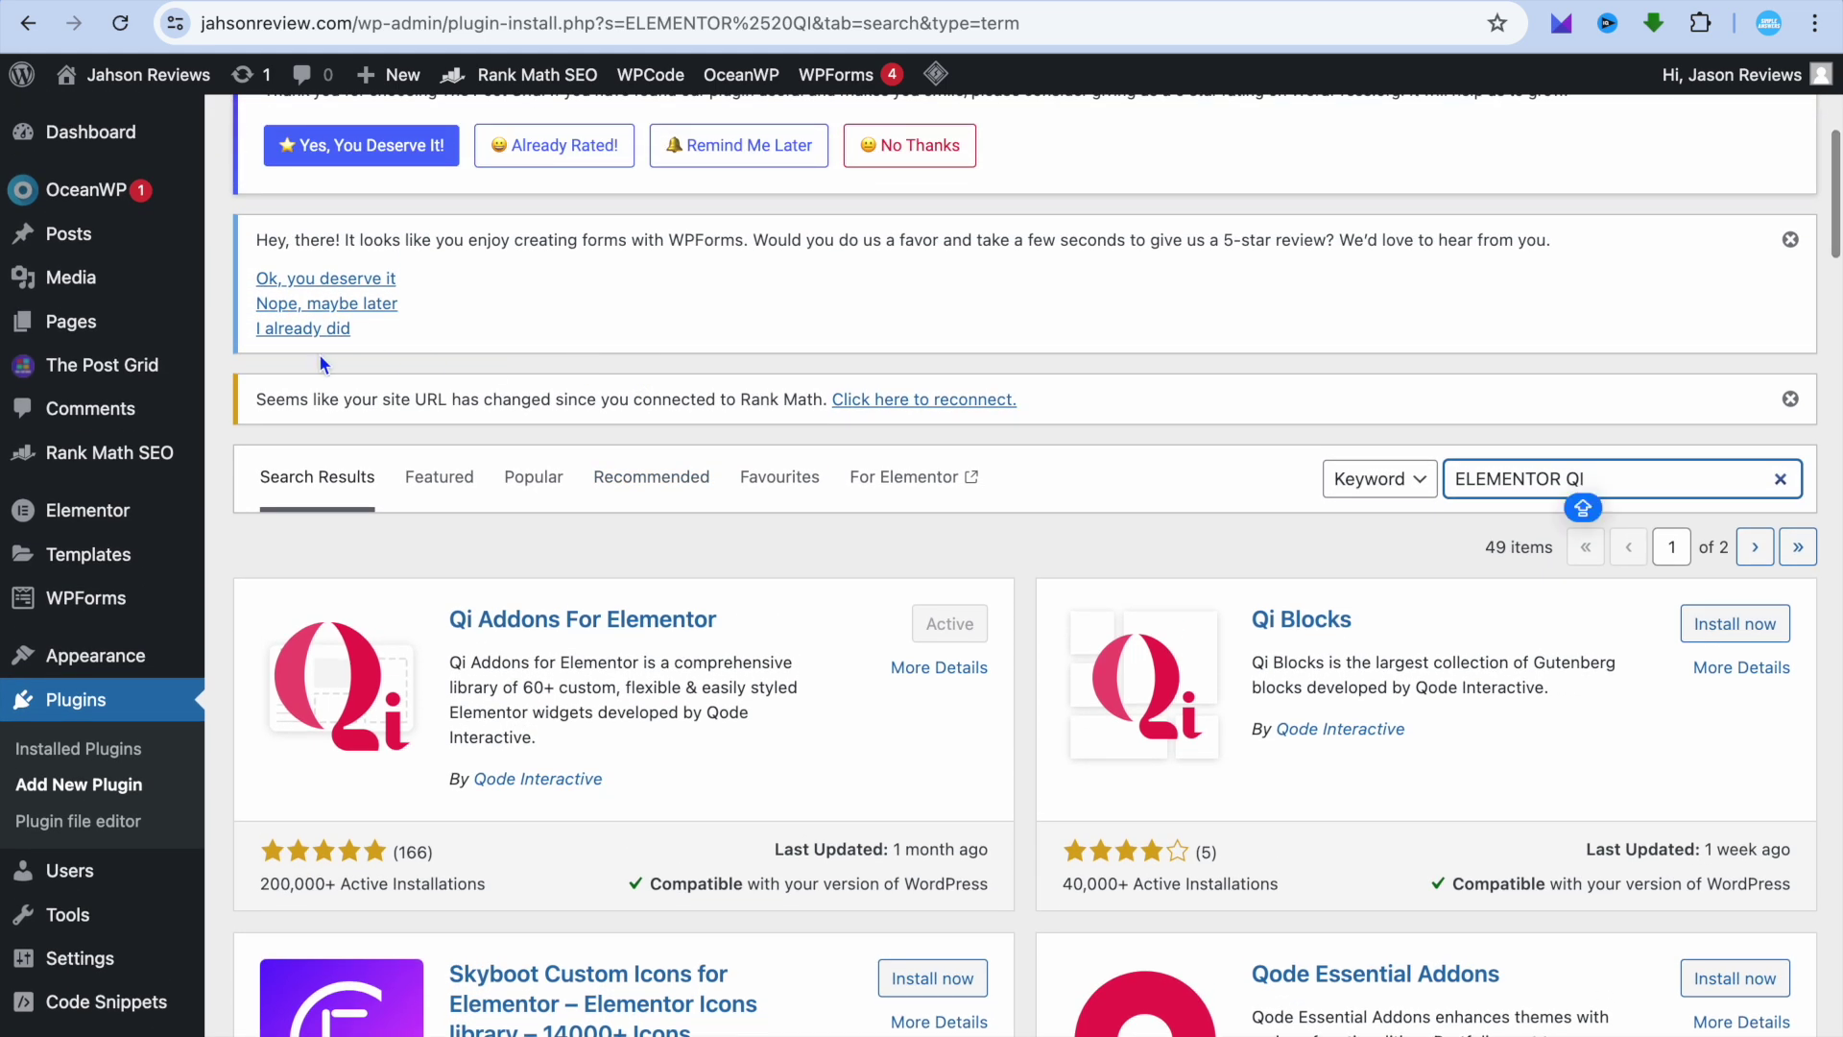
{"action": "mouse_move", "coordinate": [67, 325]}
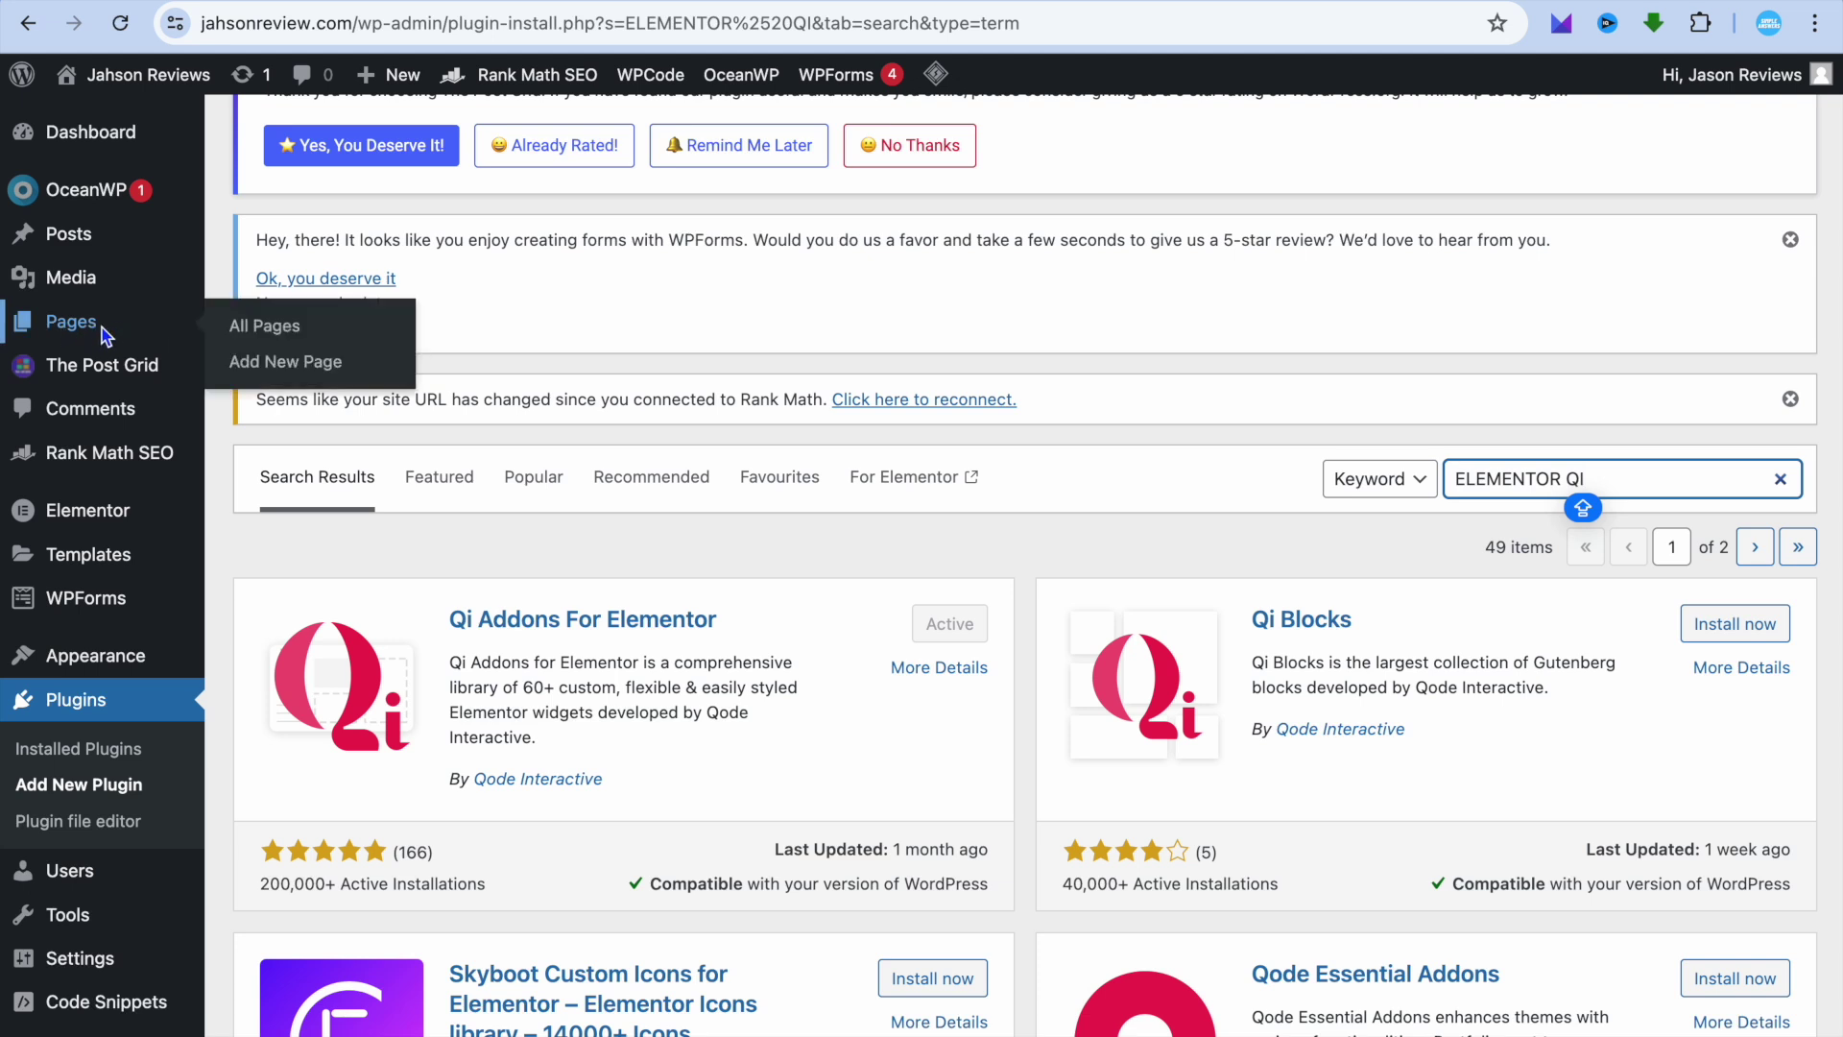
Create a new page titled 'BLOG' and open it in Elementor
{"action": "left_click", "coordinate": [274, 364]}
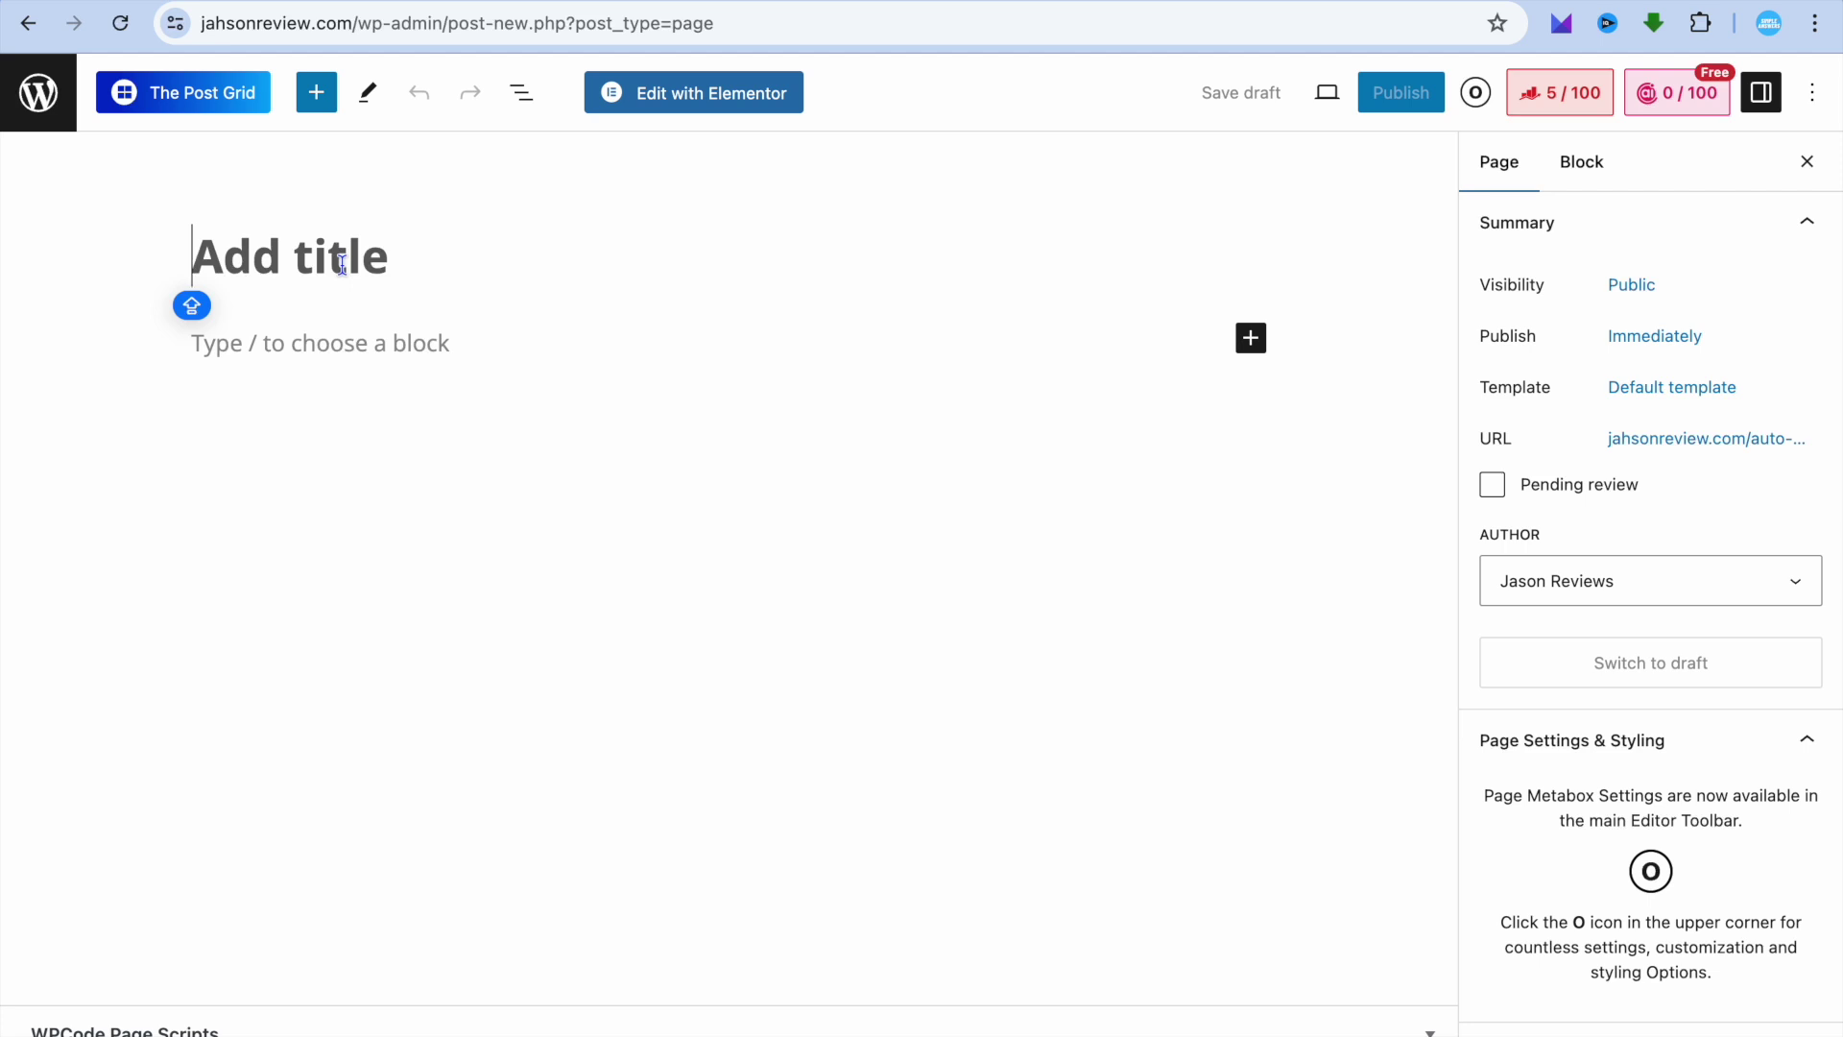
{"action": "type", "text": "BLOG"}
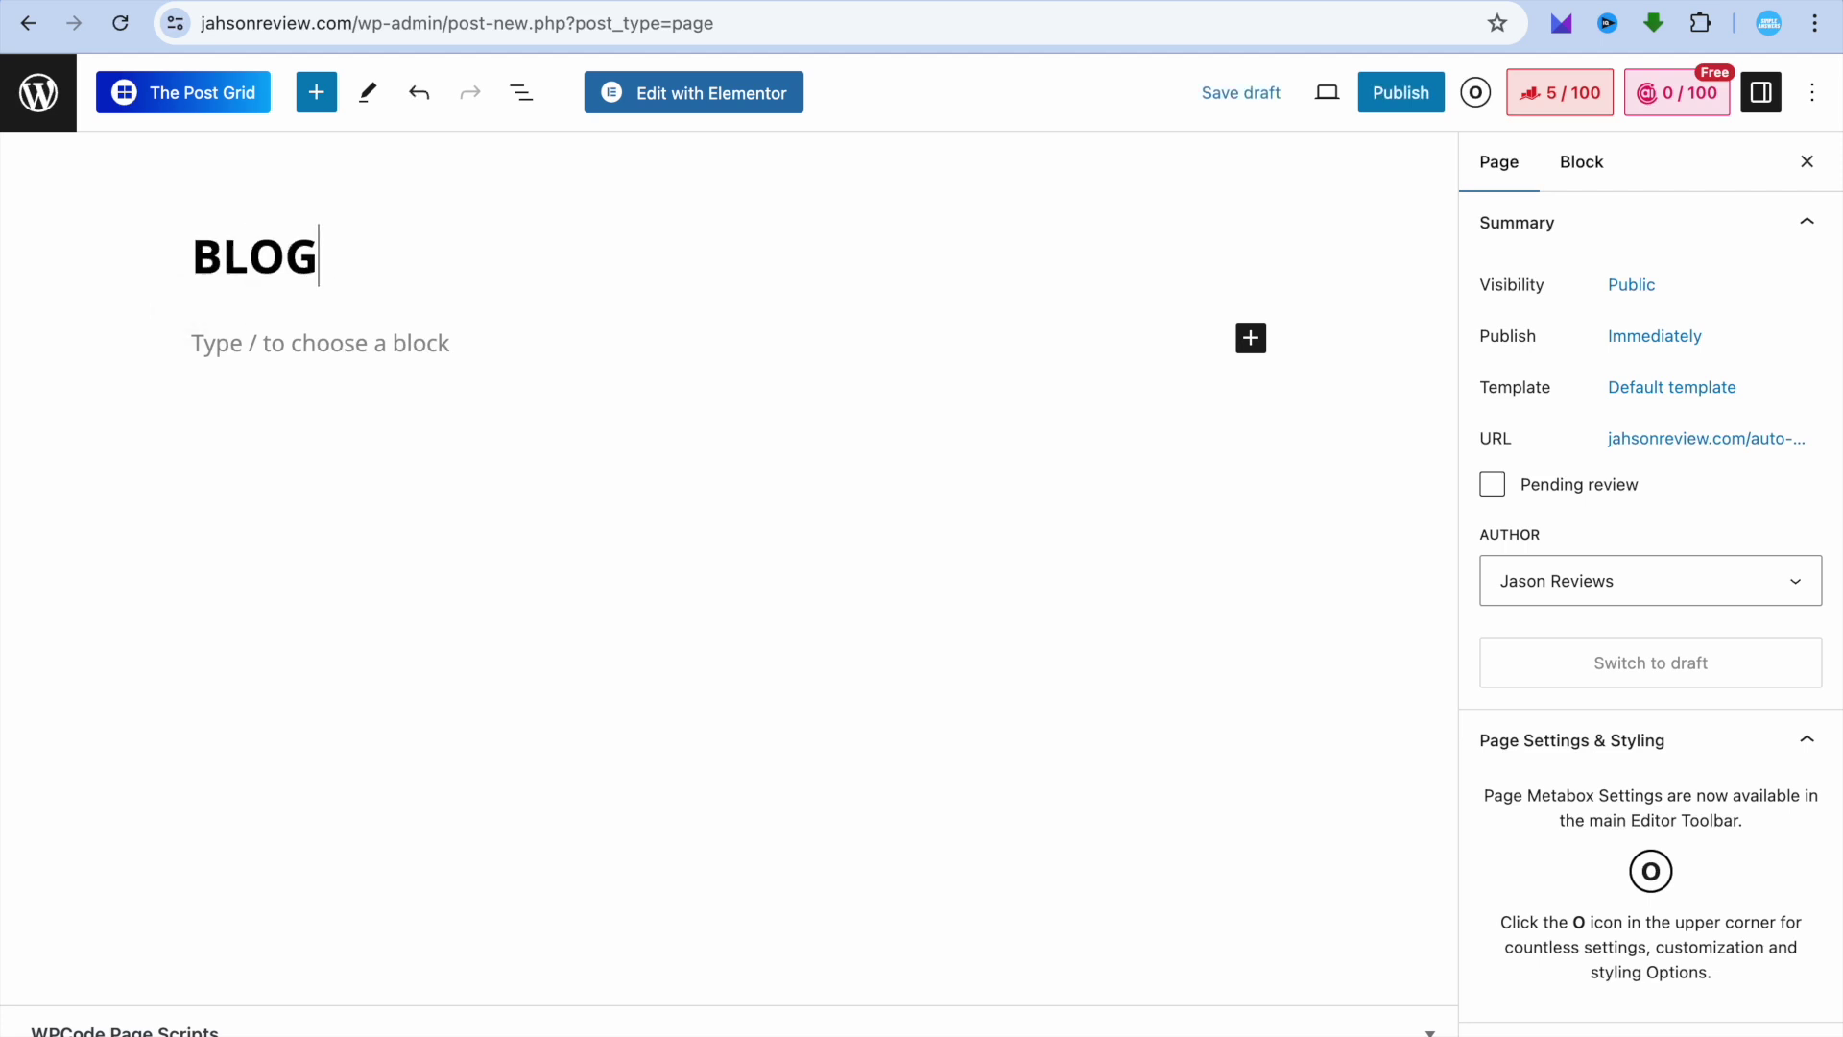
{"action": "left_click", "coordinate": [707, 96]}
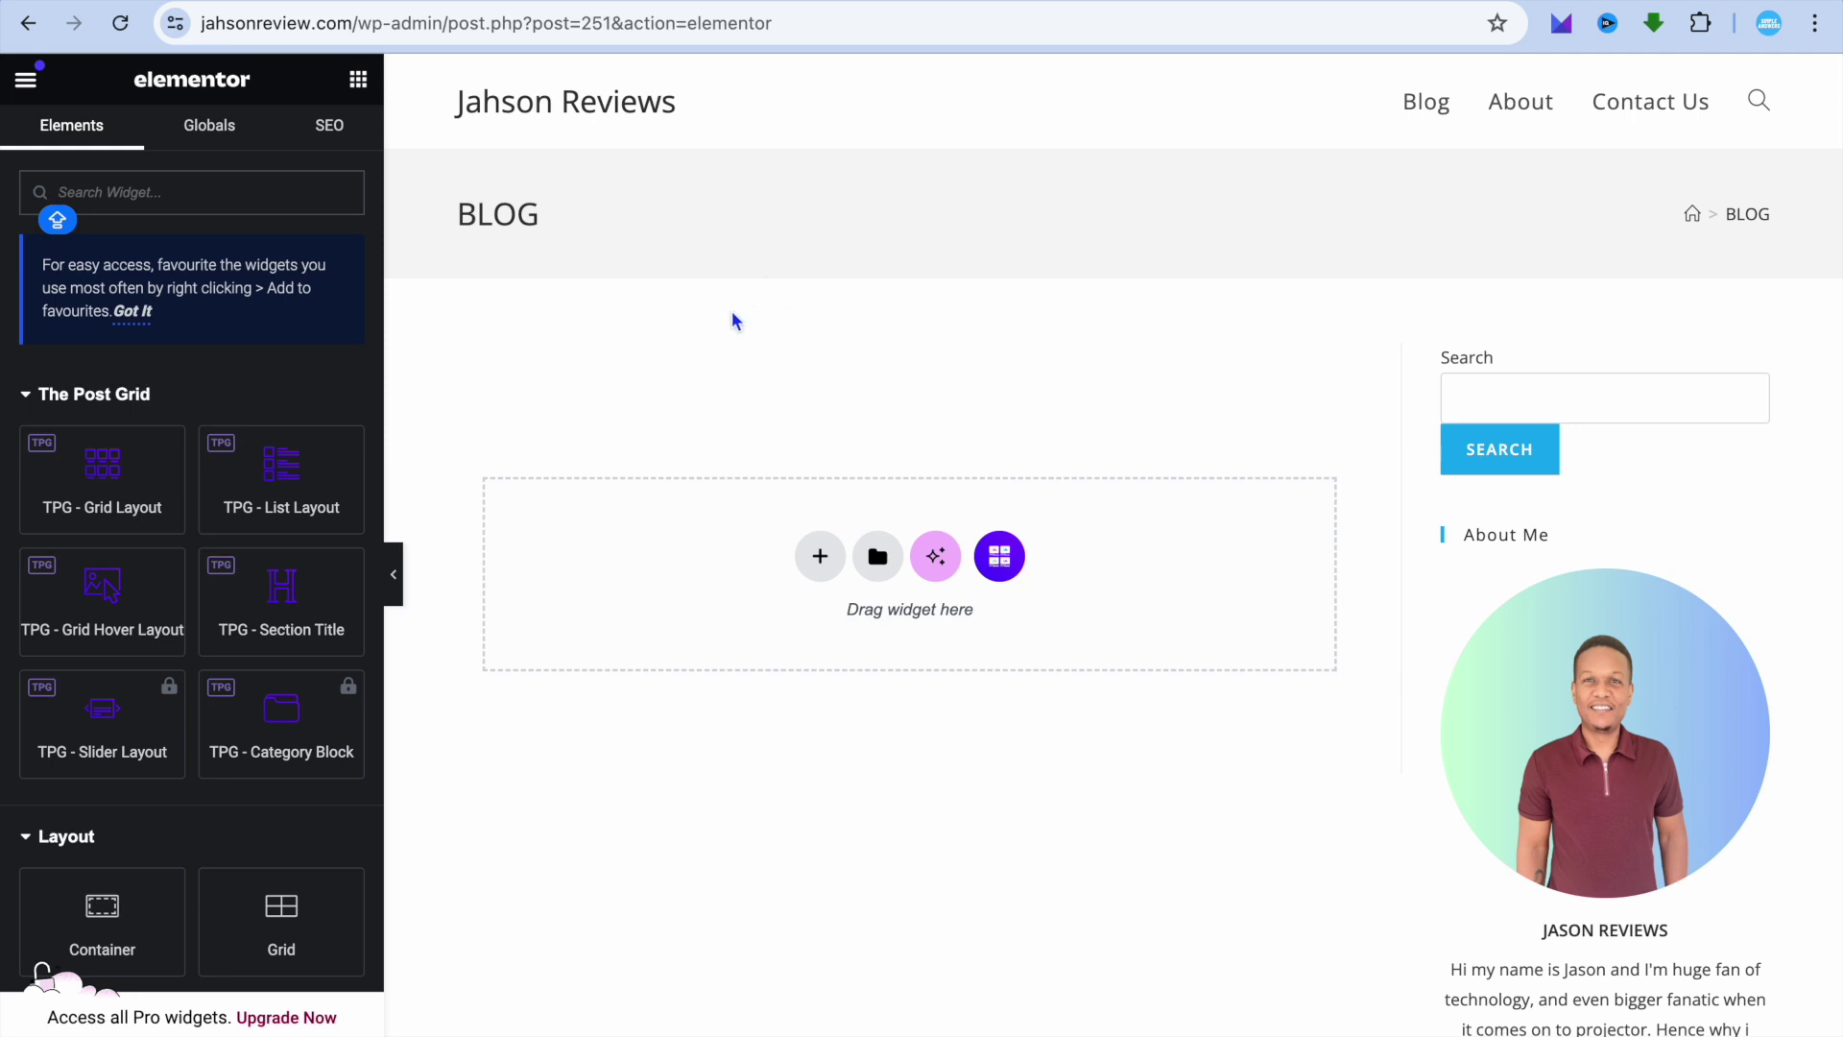
Add an empty single-column Flexbox container to the BLOG page
{"action": "left_click", "coordinate": [817, 569]}
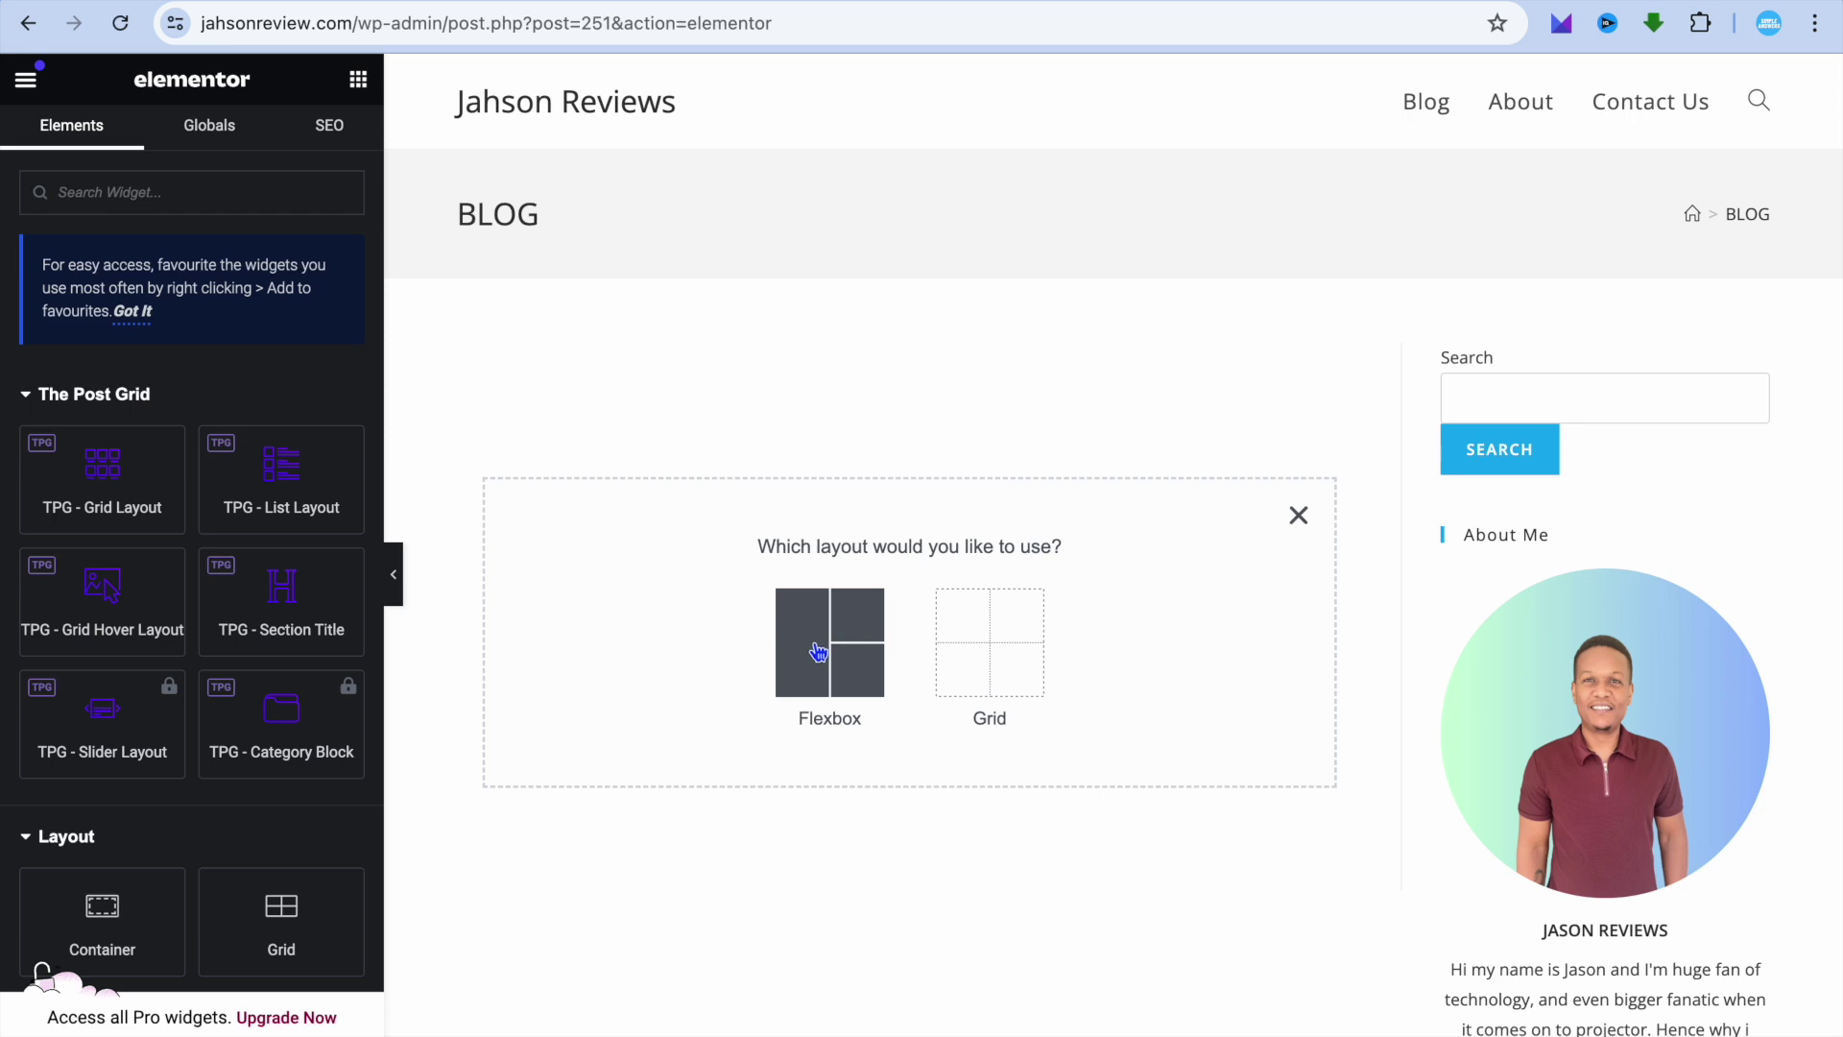
{"action": "left_click", "coordinate": [818, 651]}
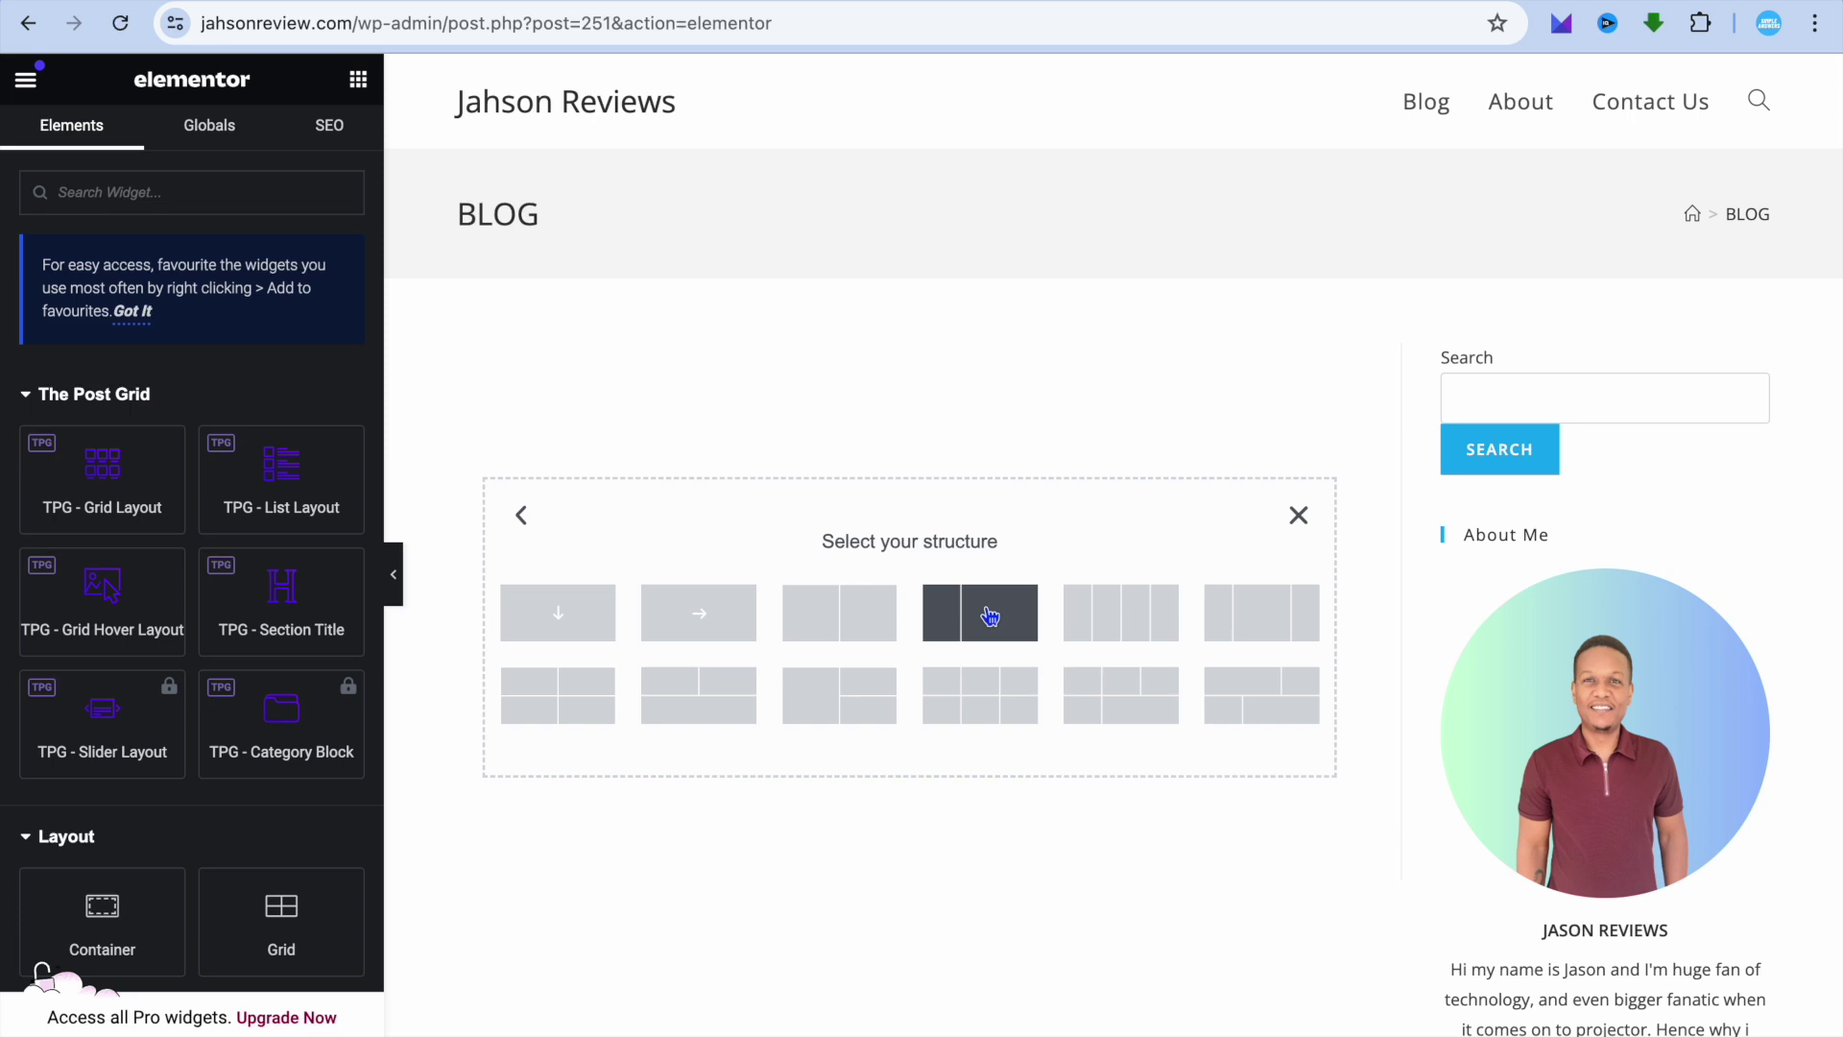
{"action": "left_click", "coordinate": [557, 612]}
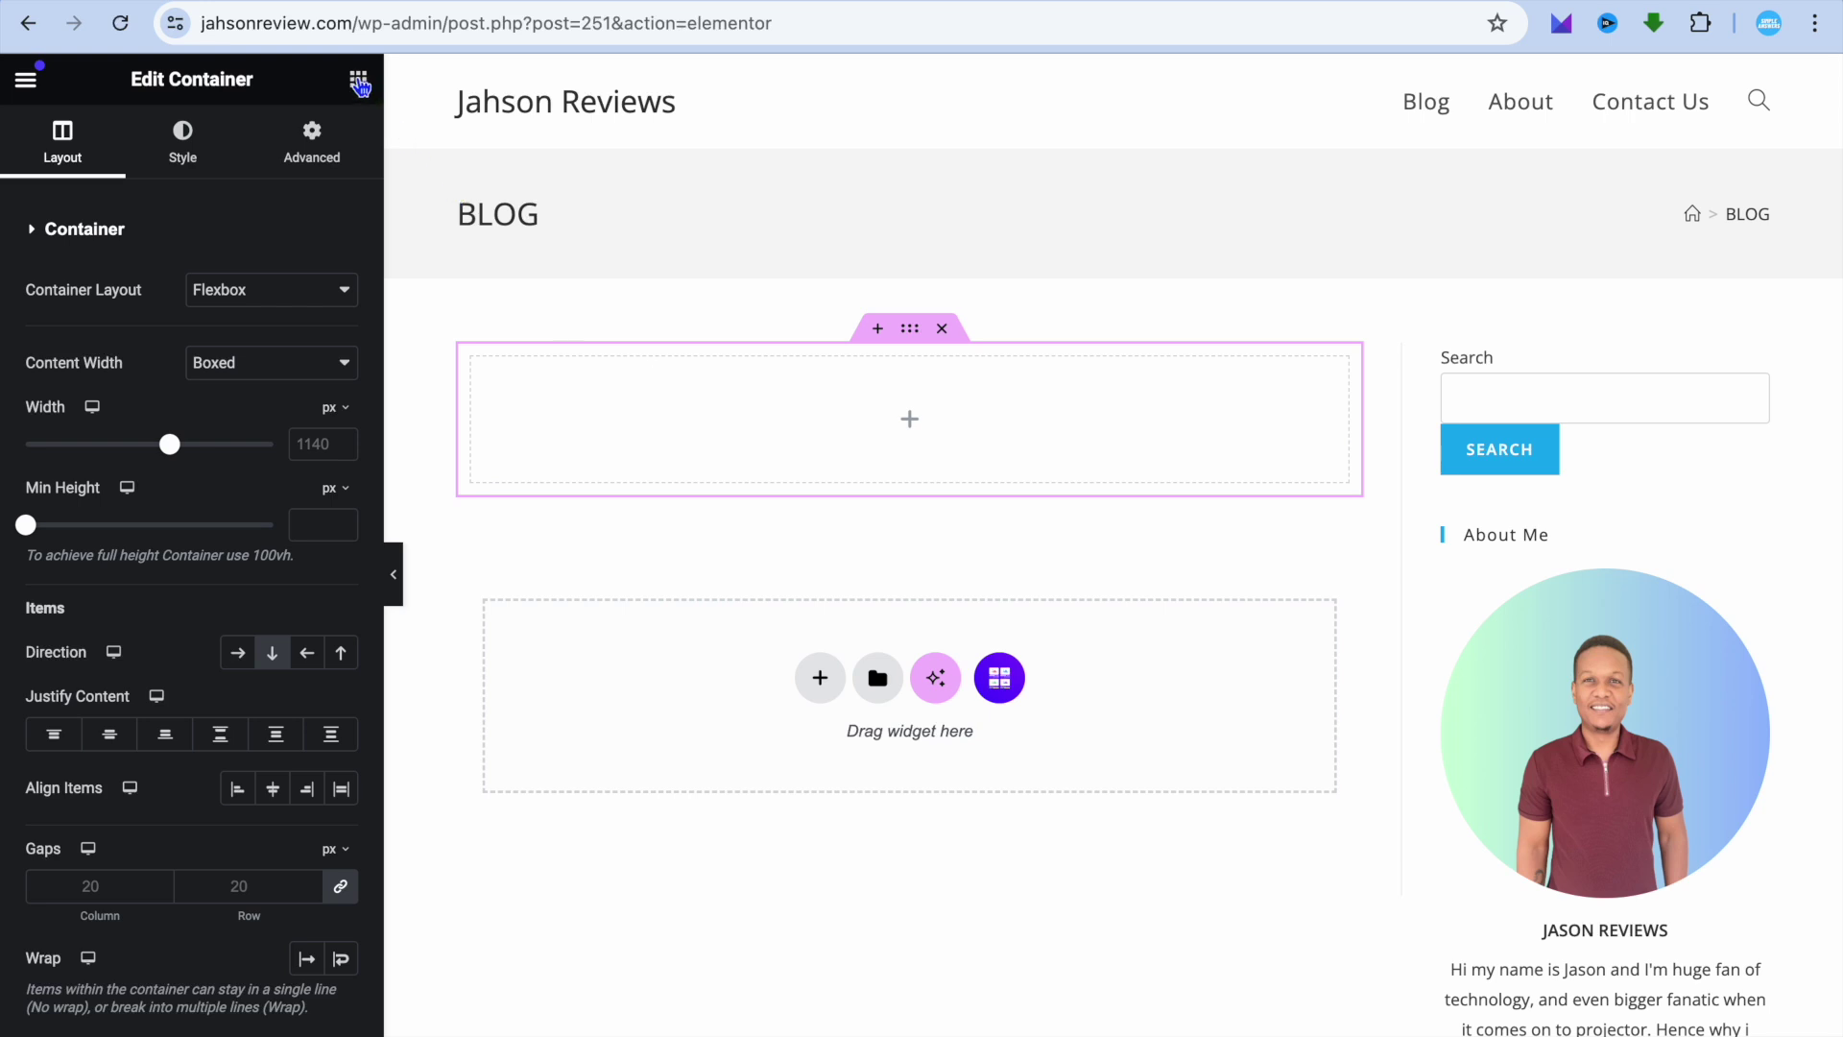
{"action": "left_click", "coordinate": [359, 81]}
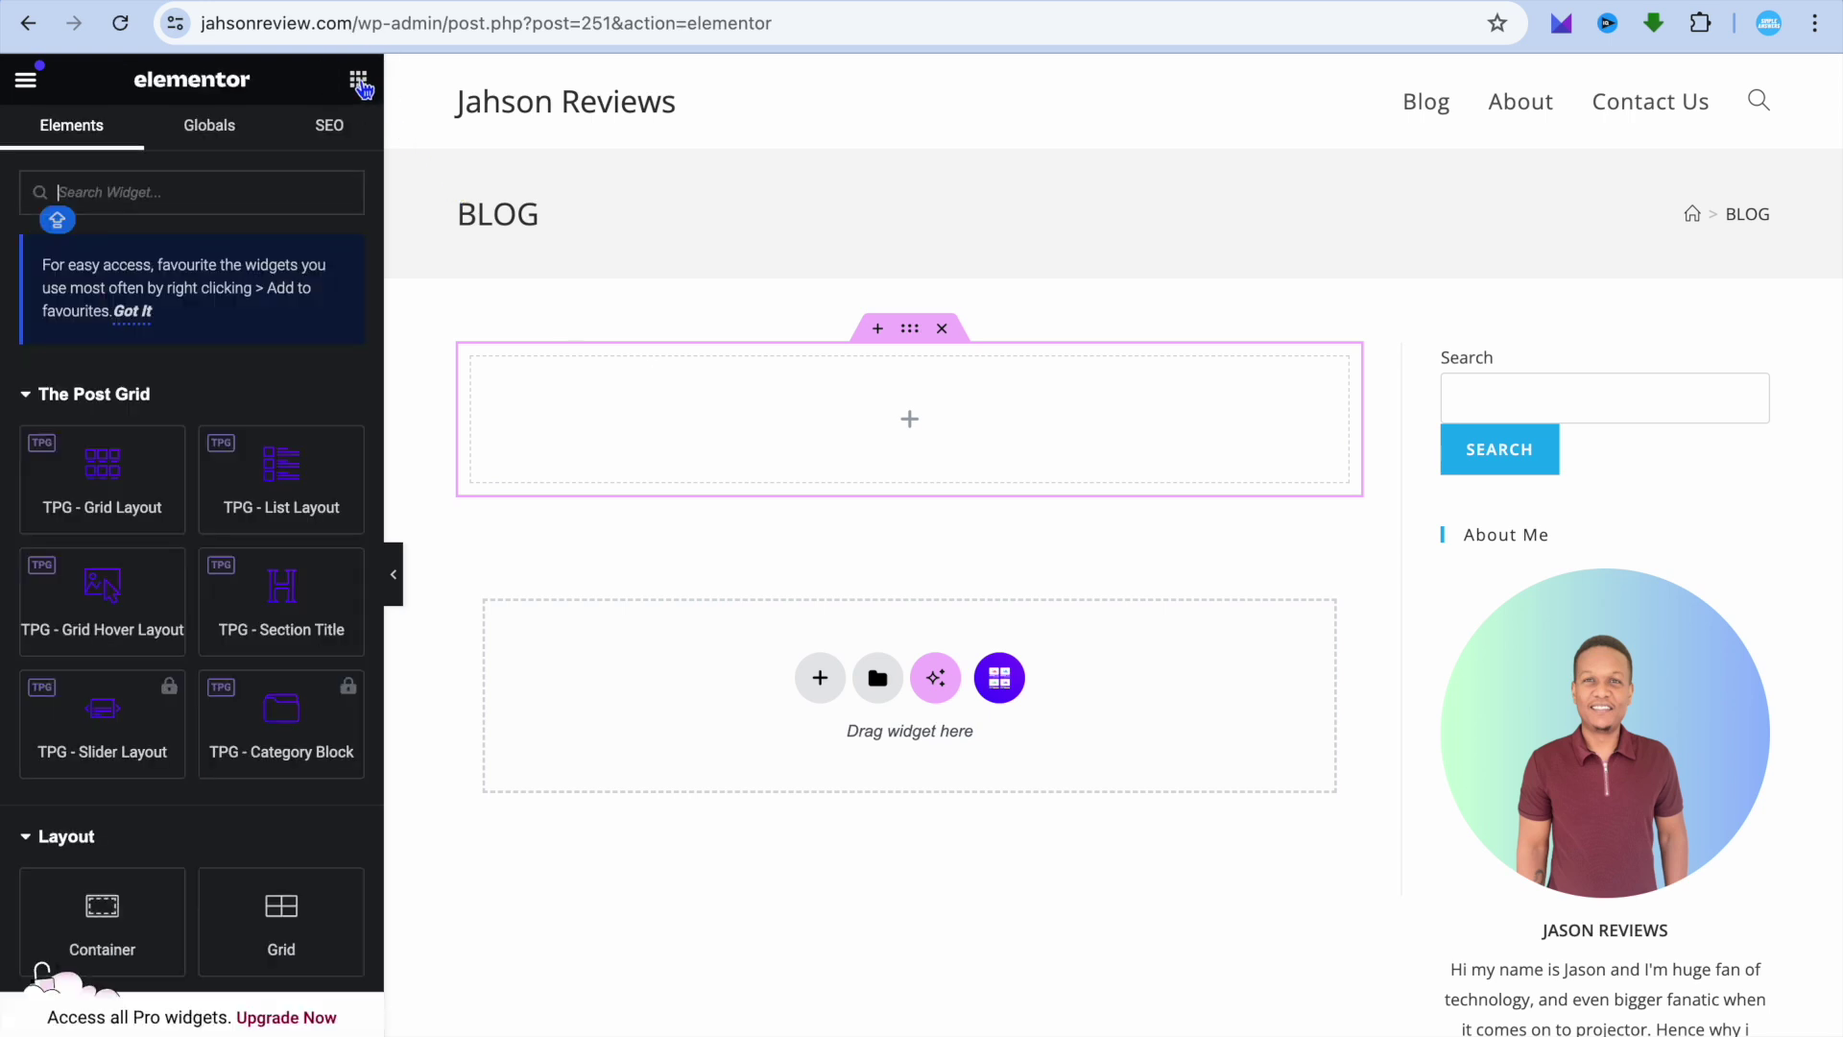
Add a Heading widget keeping 'Add Your Heading Text Here' and set its tag to H1
{"action": "scroll", "coordinate": [288, 384], "scroll_direction": "down", "scroll_amount": 6}
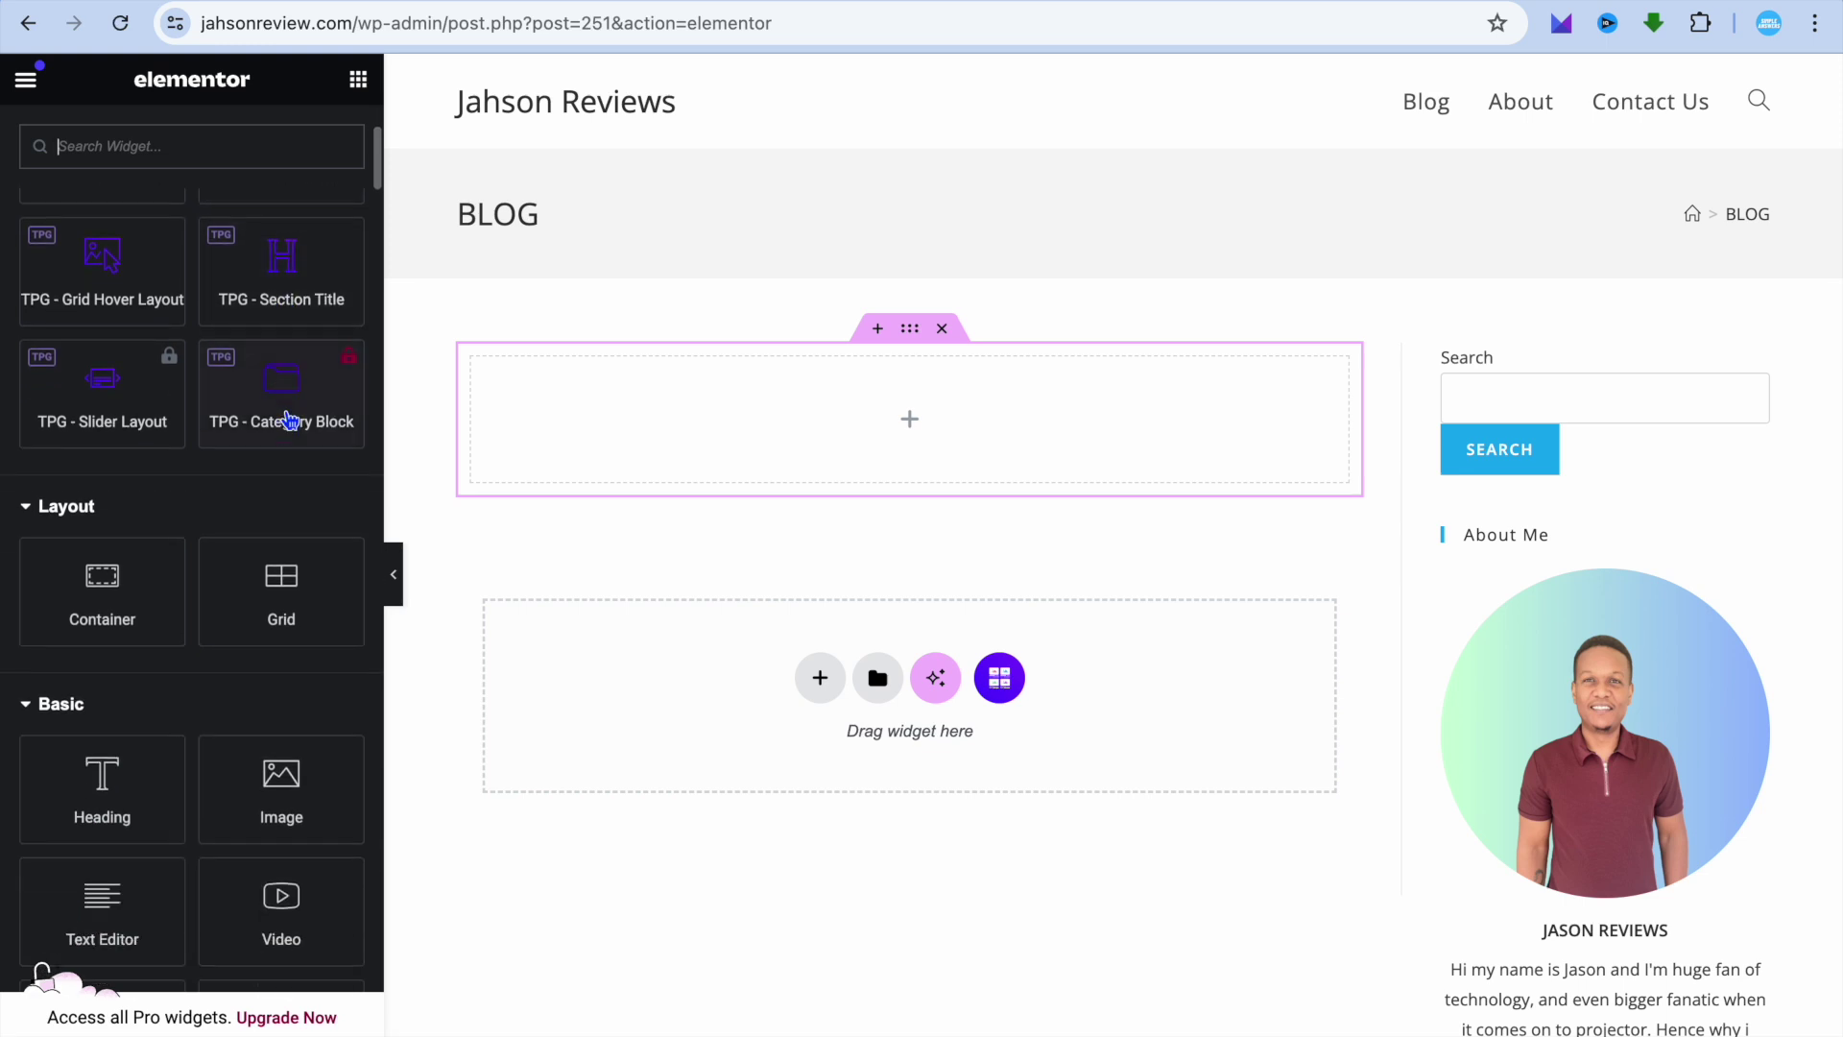
{"action": "left_click_drag", "start_coordinate": [96, 528], "coordinate": [651, 386]}
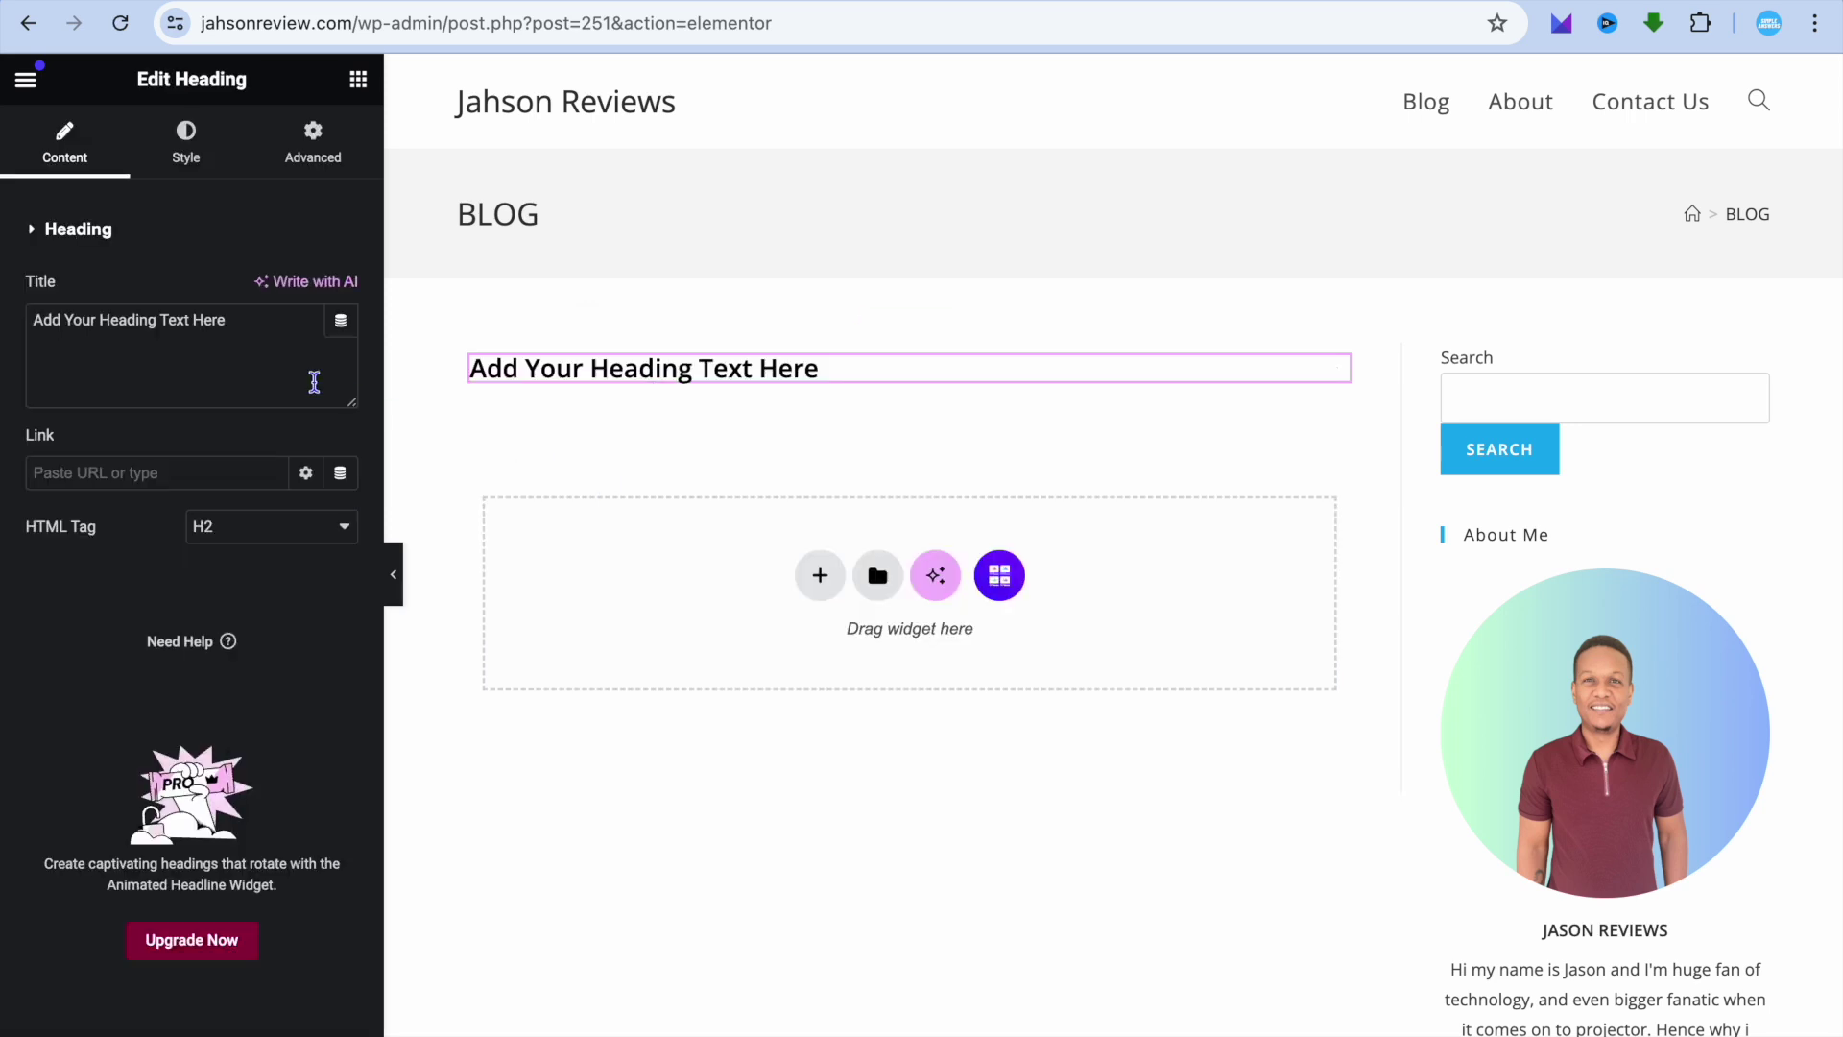
{"action": "left_click", "coordinate": [235, 323]}
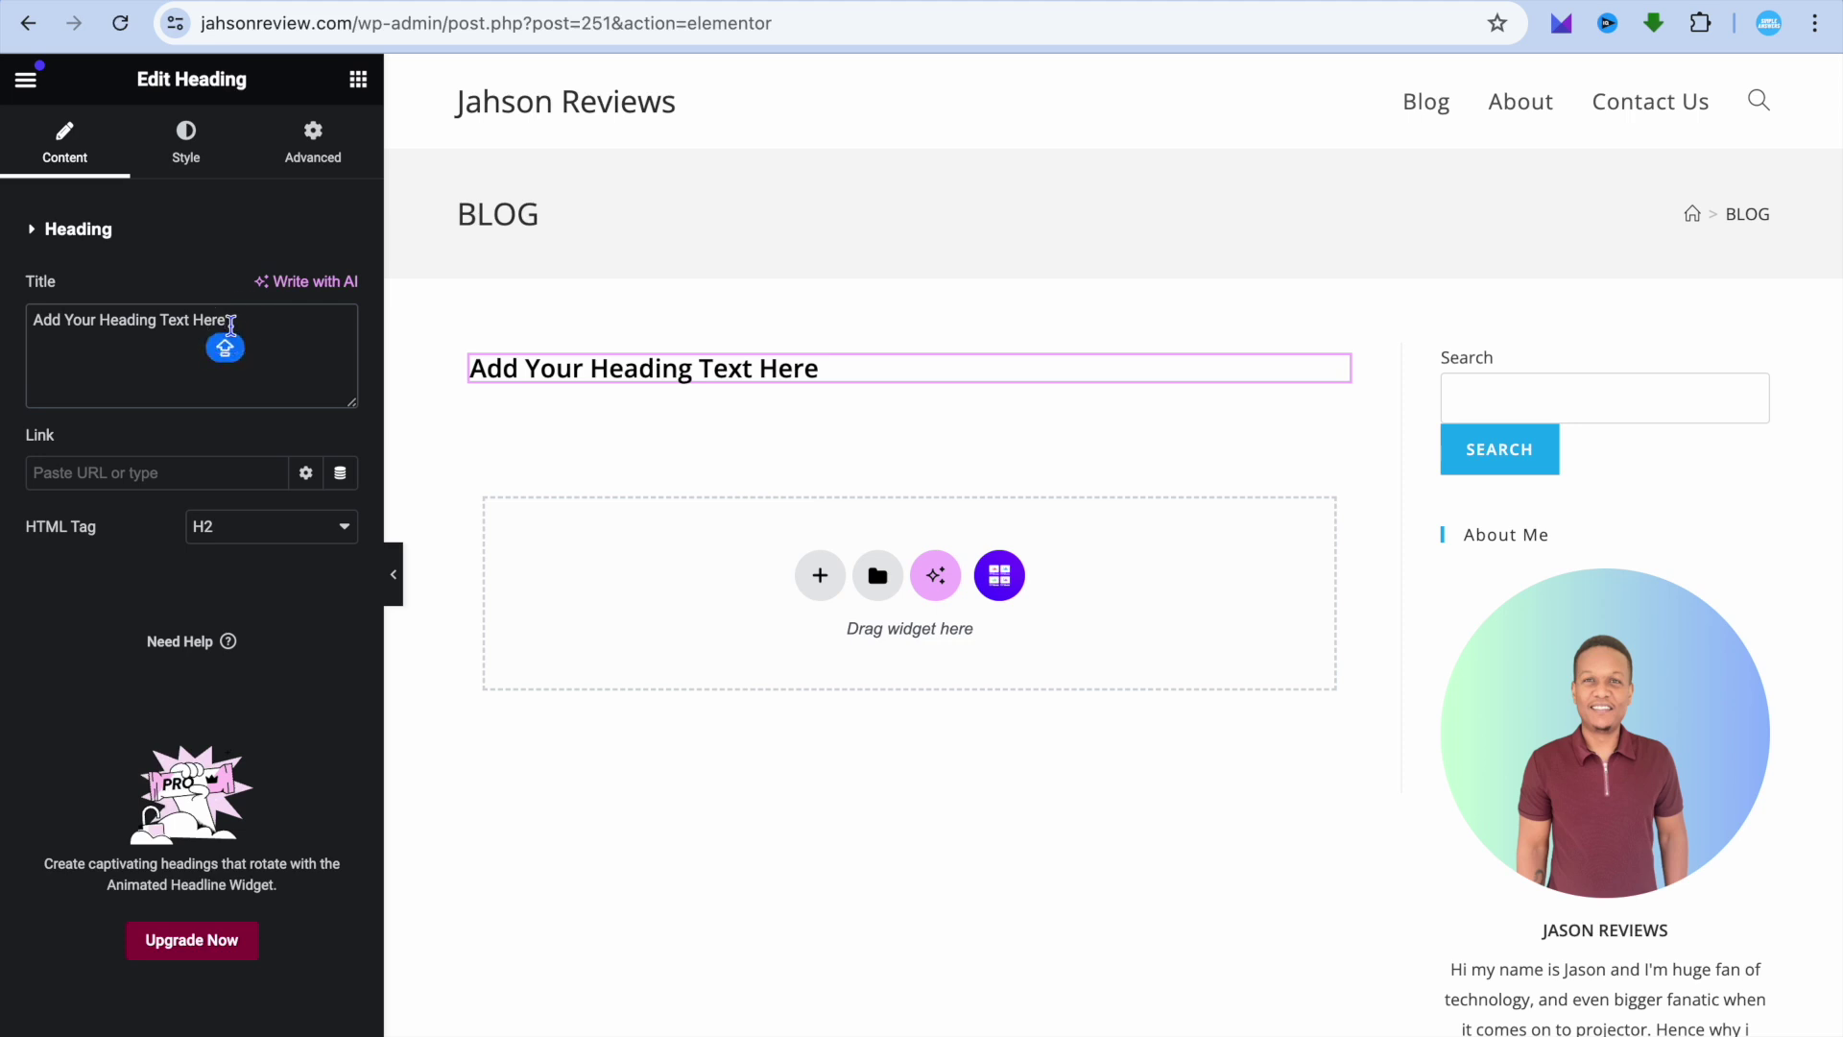
{"action": "left_click_drag", "start_coordinate": [231, 325], "coordinate": [29, 337]}
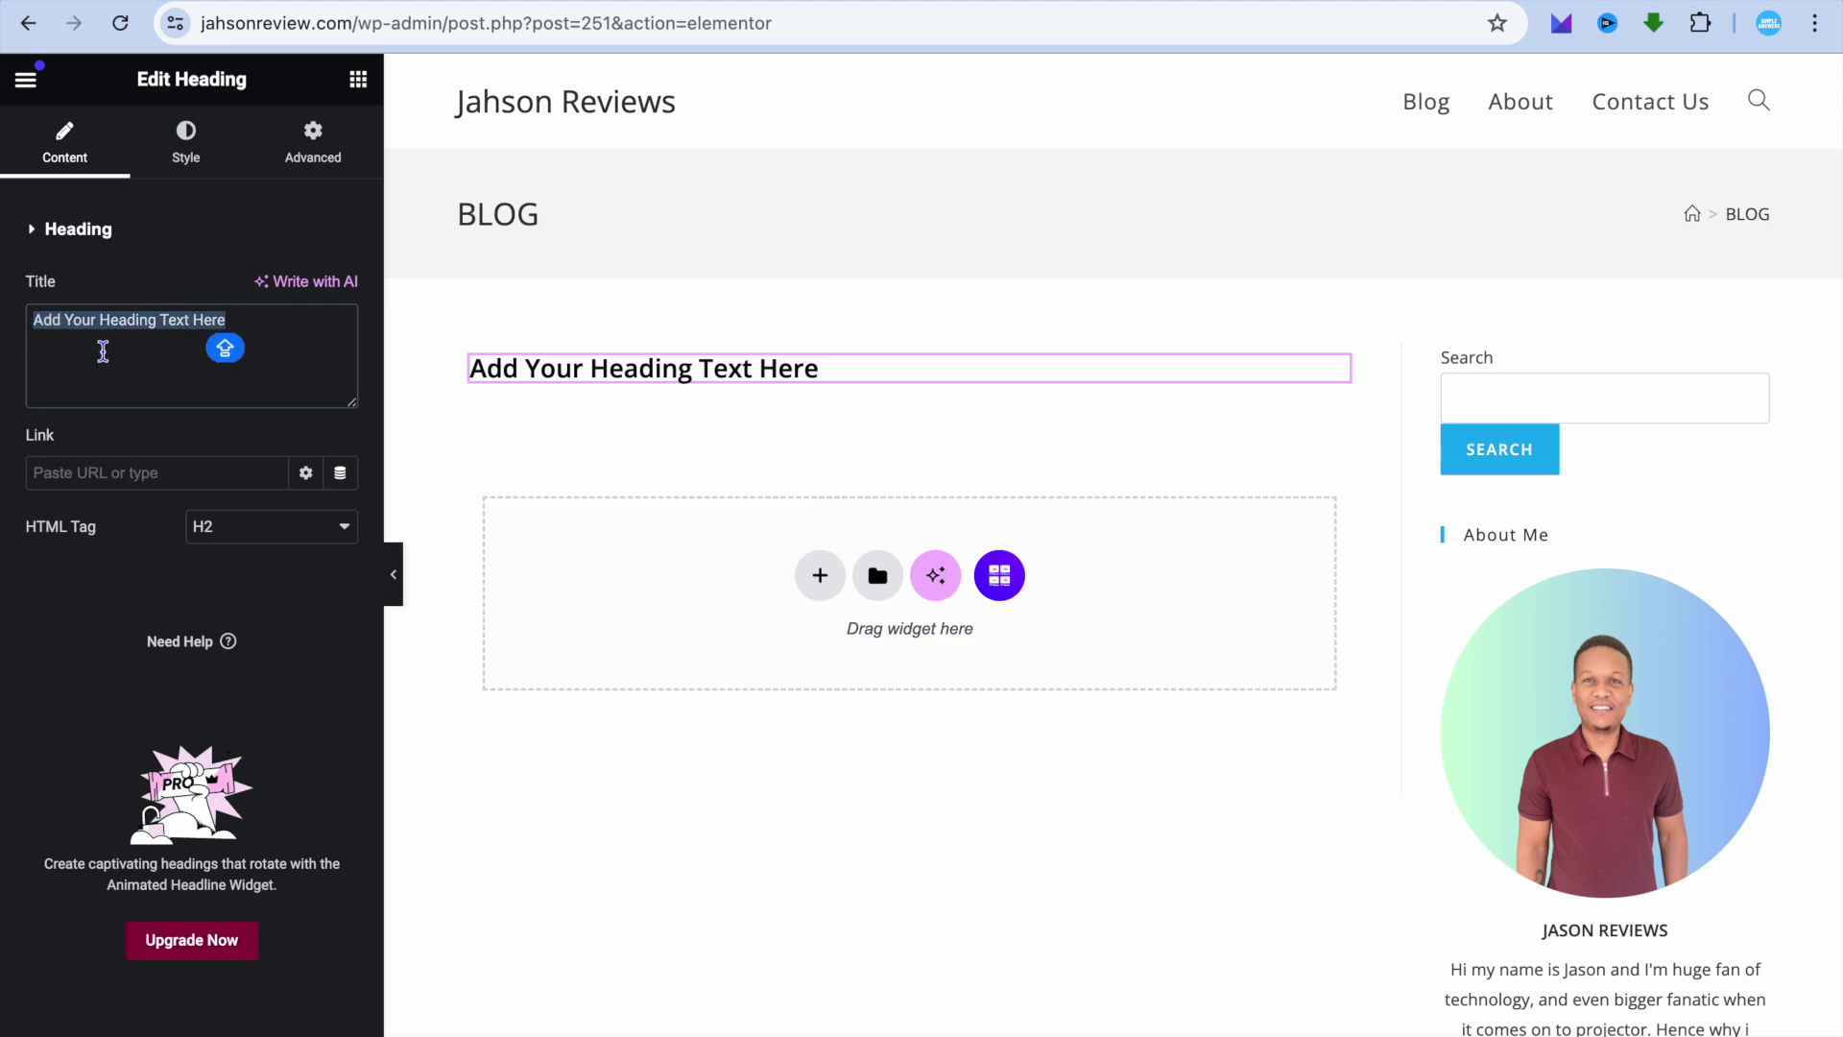
{"action": "left_click", "coordinate": [103, 351]}
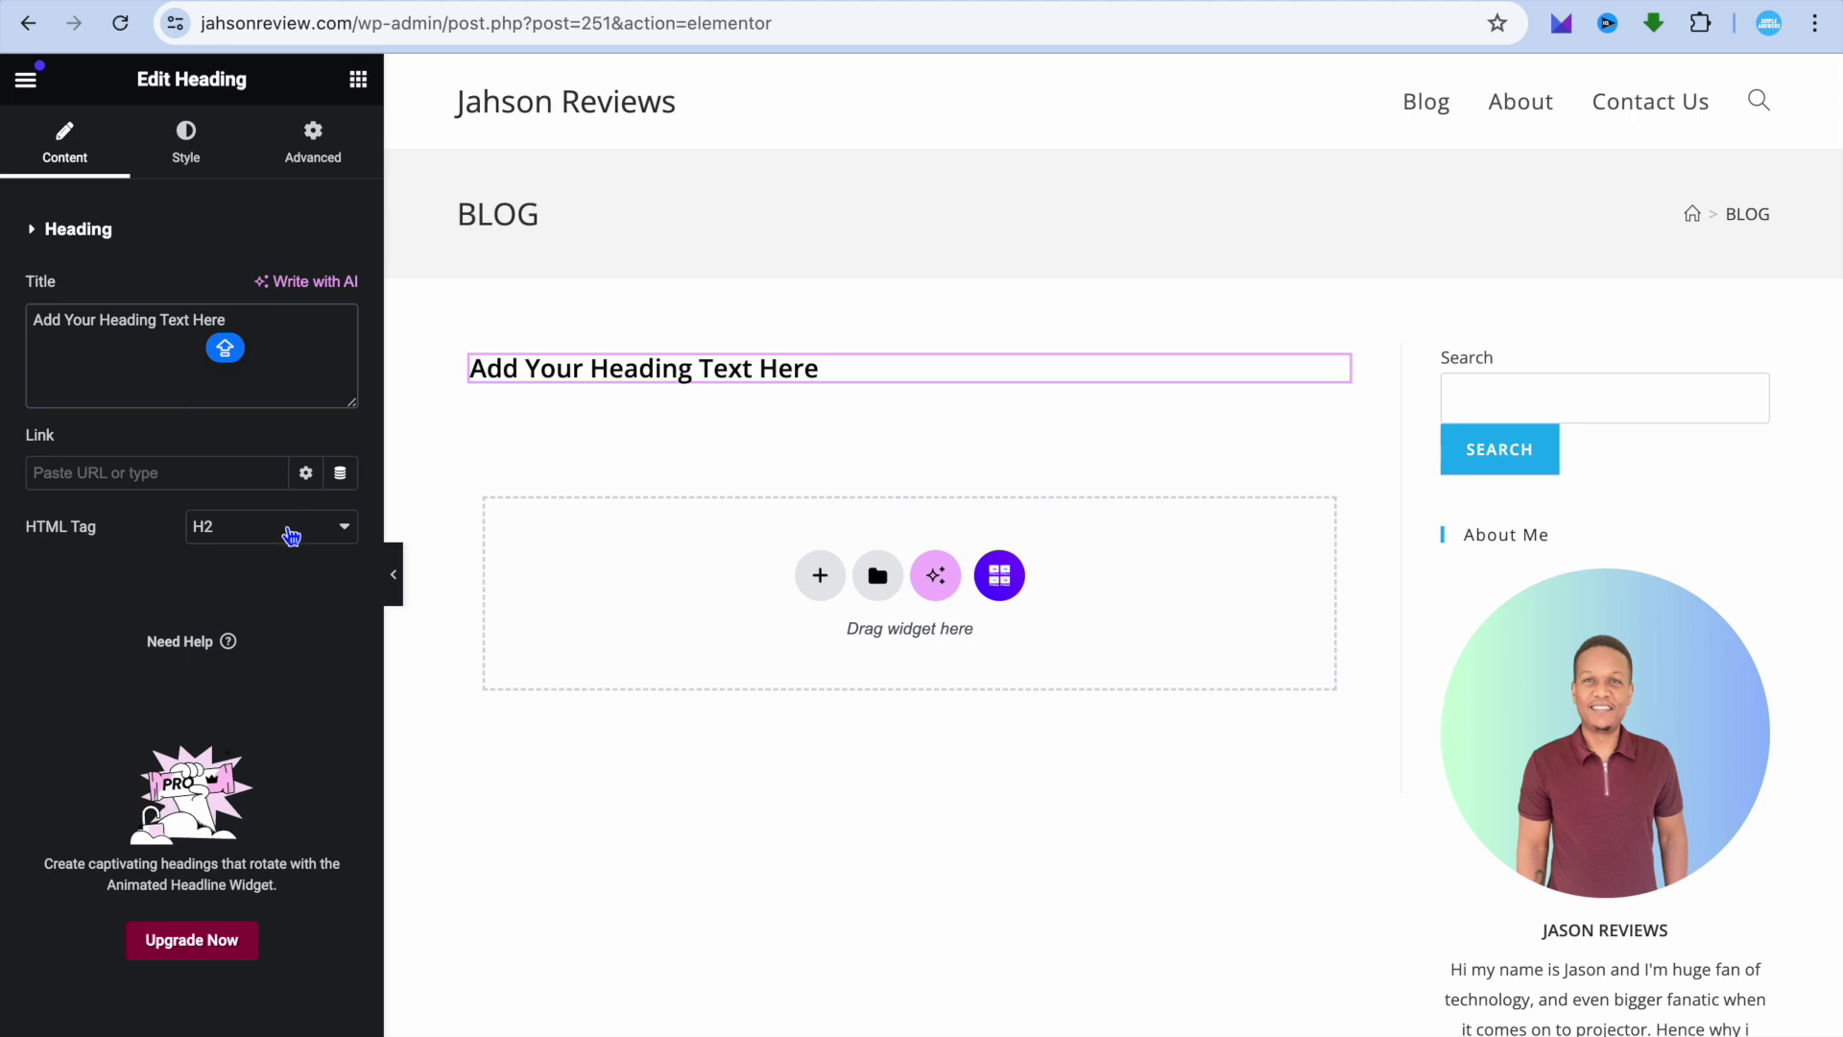
{"action": "left_click", "coordinate": [291, 534]}
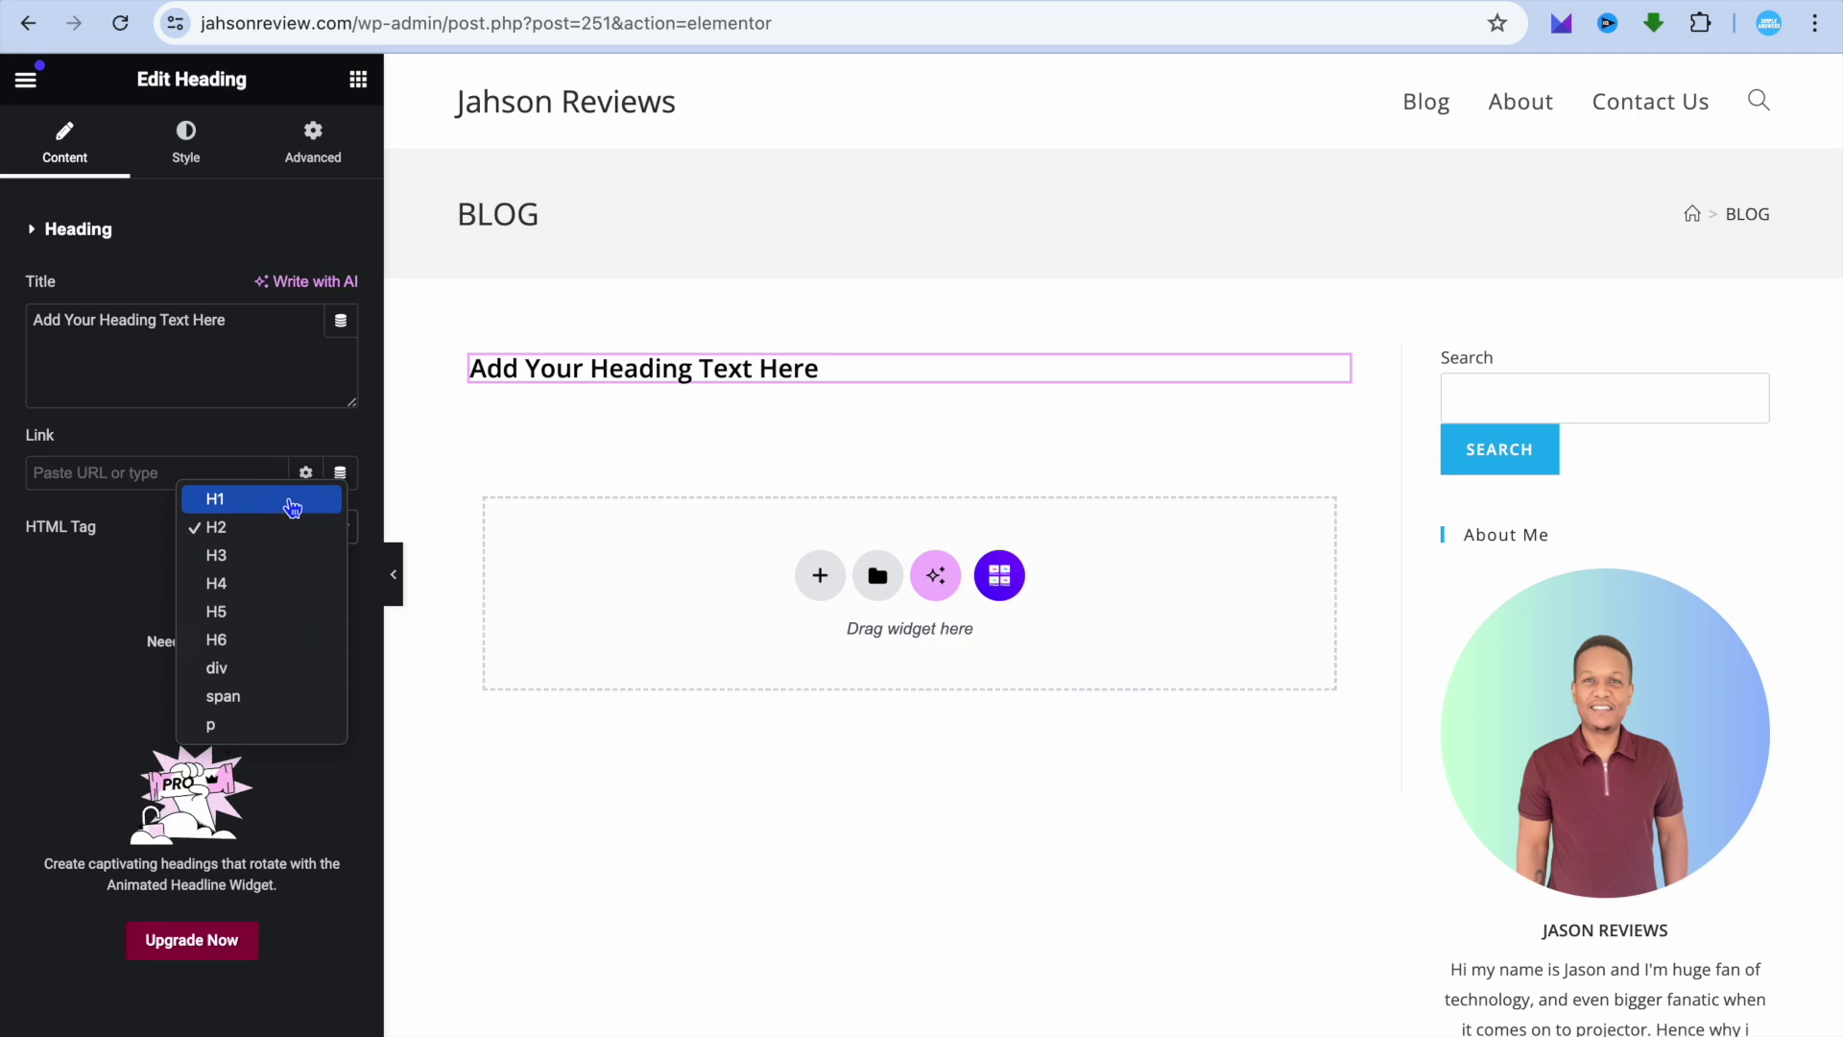
{"action": "left_click", "coordinate": [291, 502]}
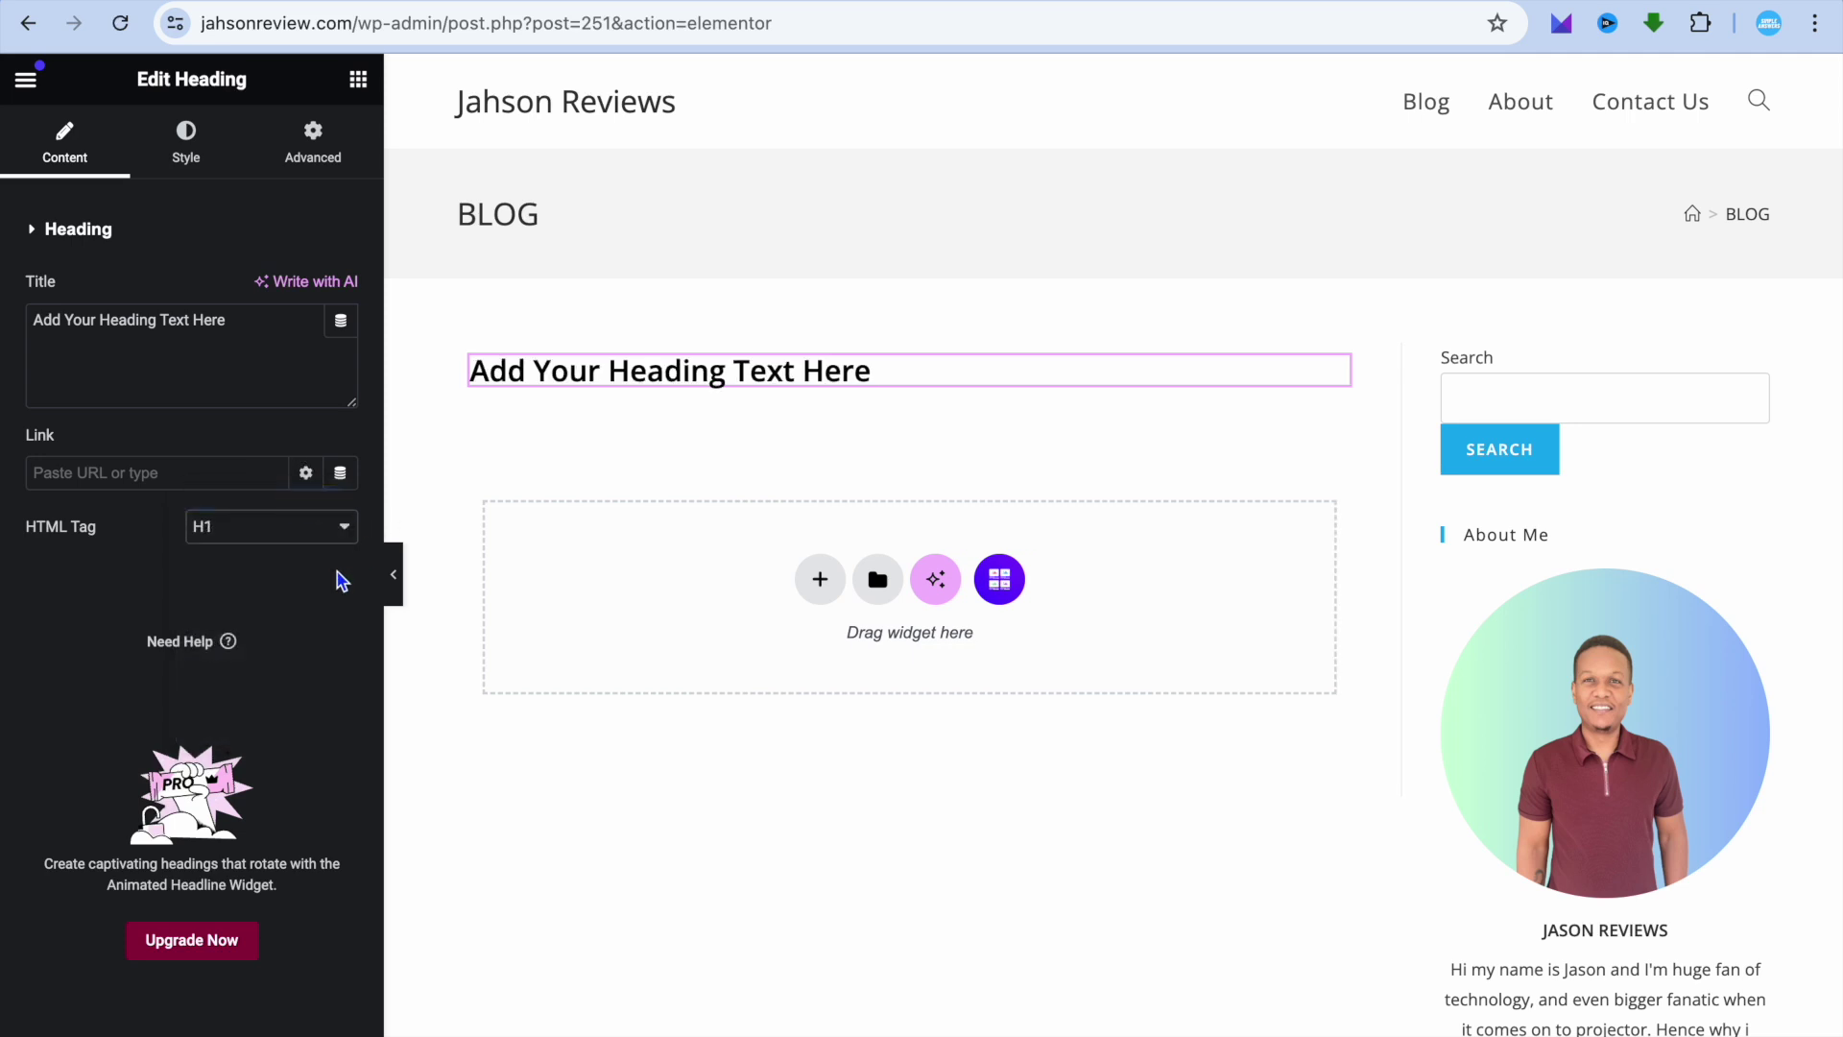
{"action": "left_click", "coordinate": [590, 419]}
{"action": "left_click", "coordinate": [358, 81]}
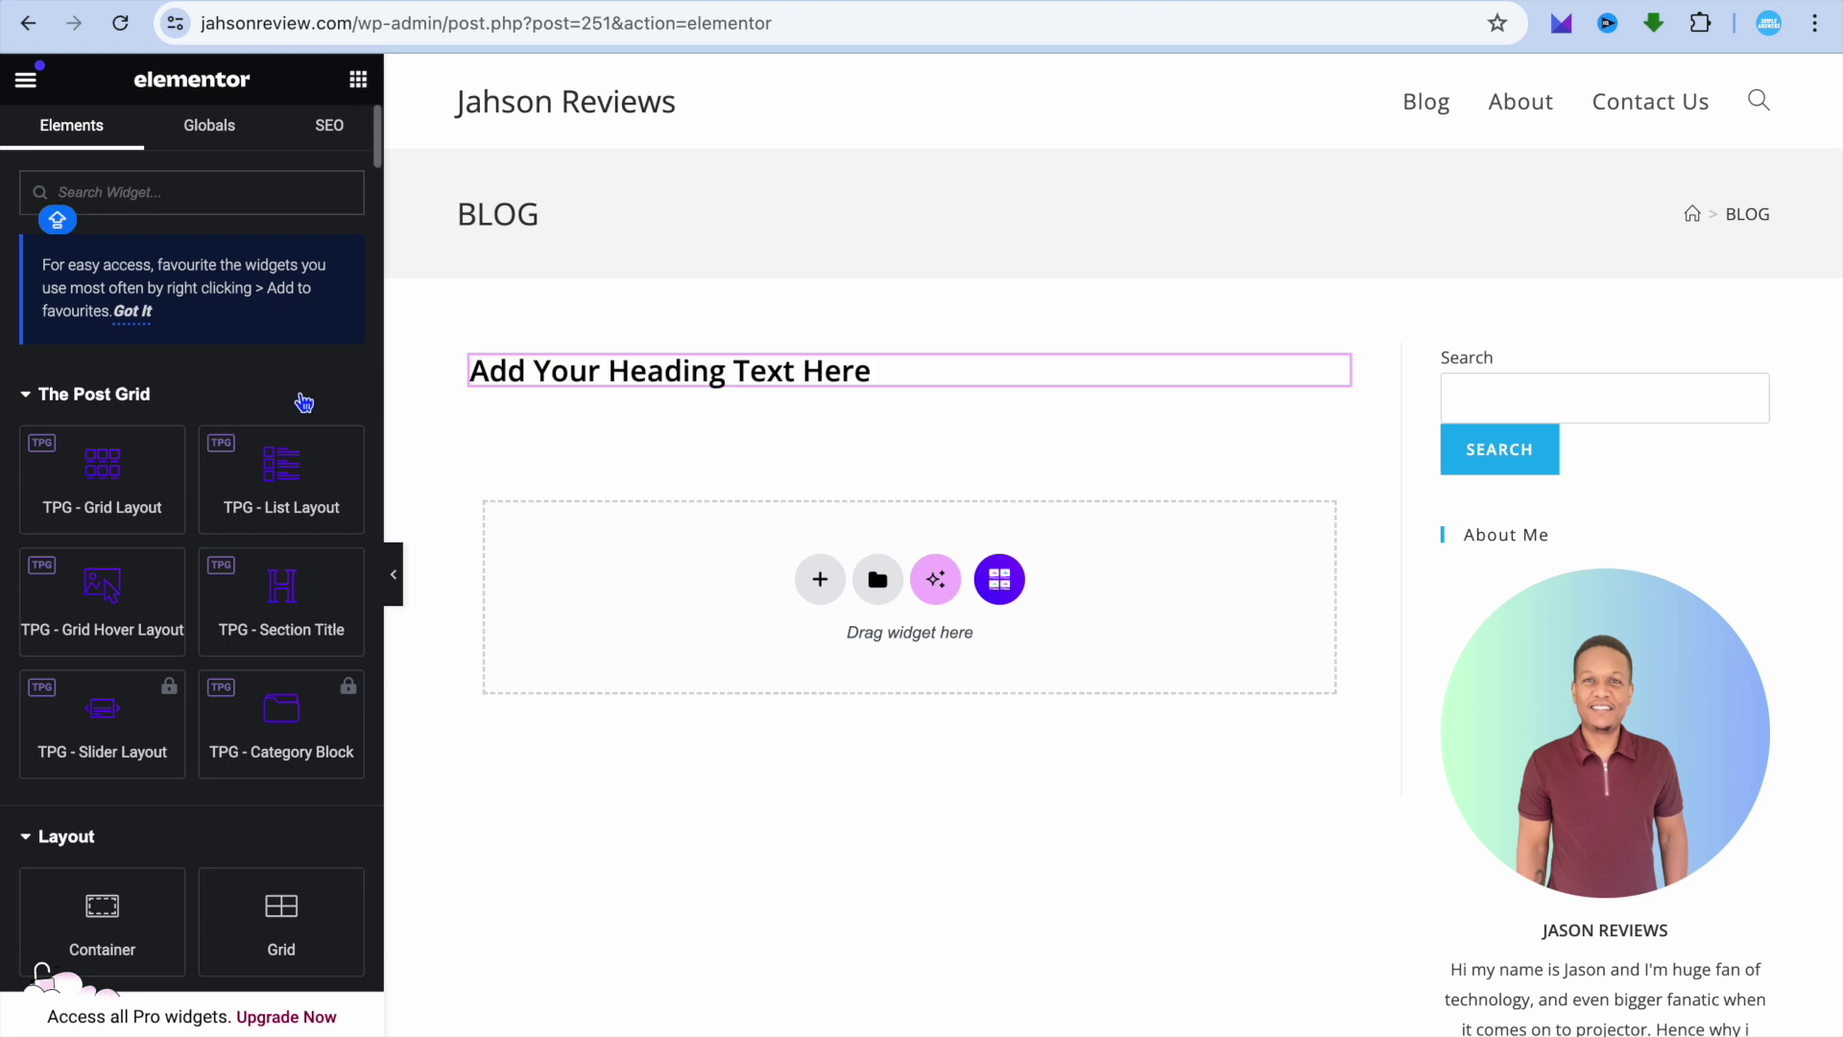
Drag an Image widget into the container below the heading
{"action": "scroll", "coordinate": [303, 403], "scroll_direction": "down", "scroll_amount": 5}
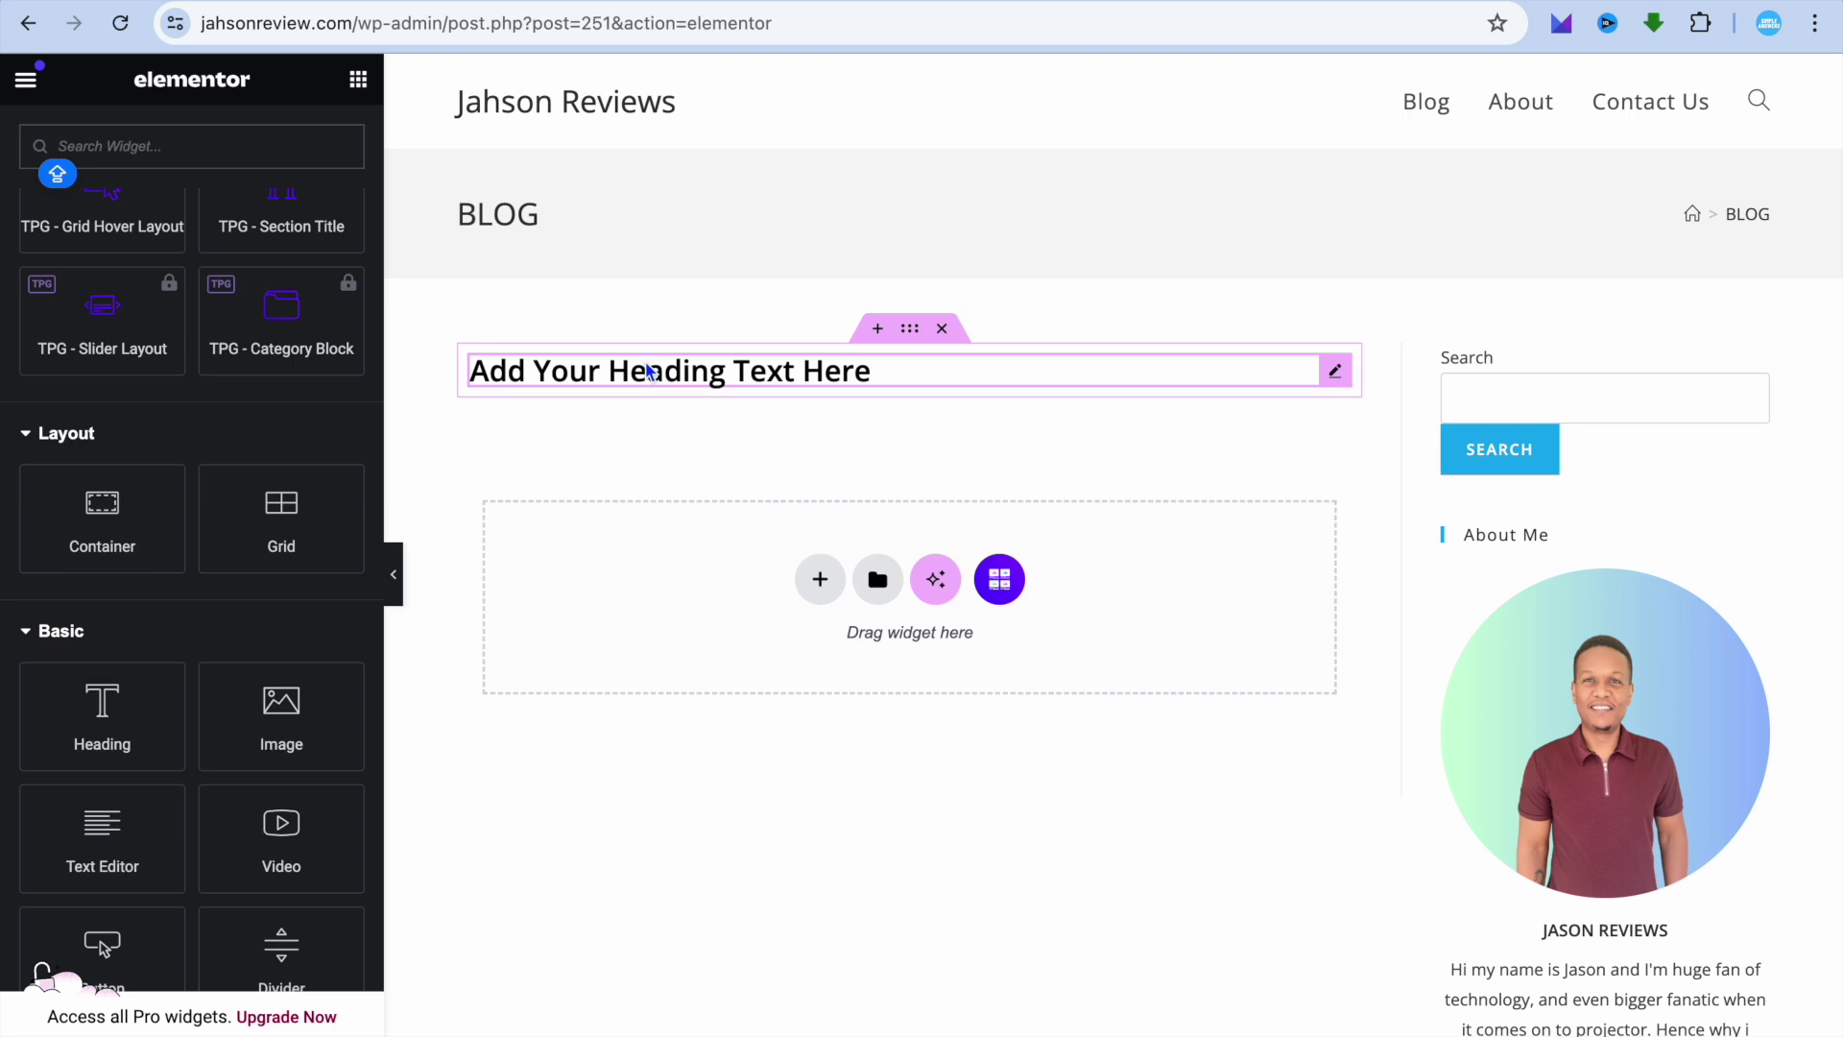
{"action": "left_click_drag", "start_coordinate": [285, 744], "coordinate": [599, 395]}
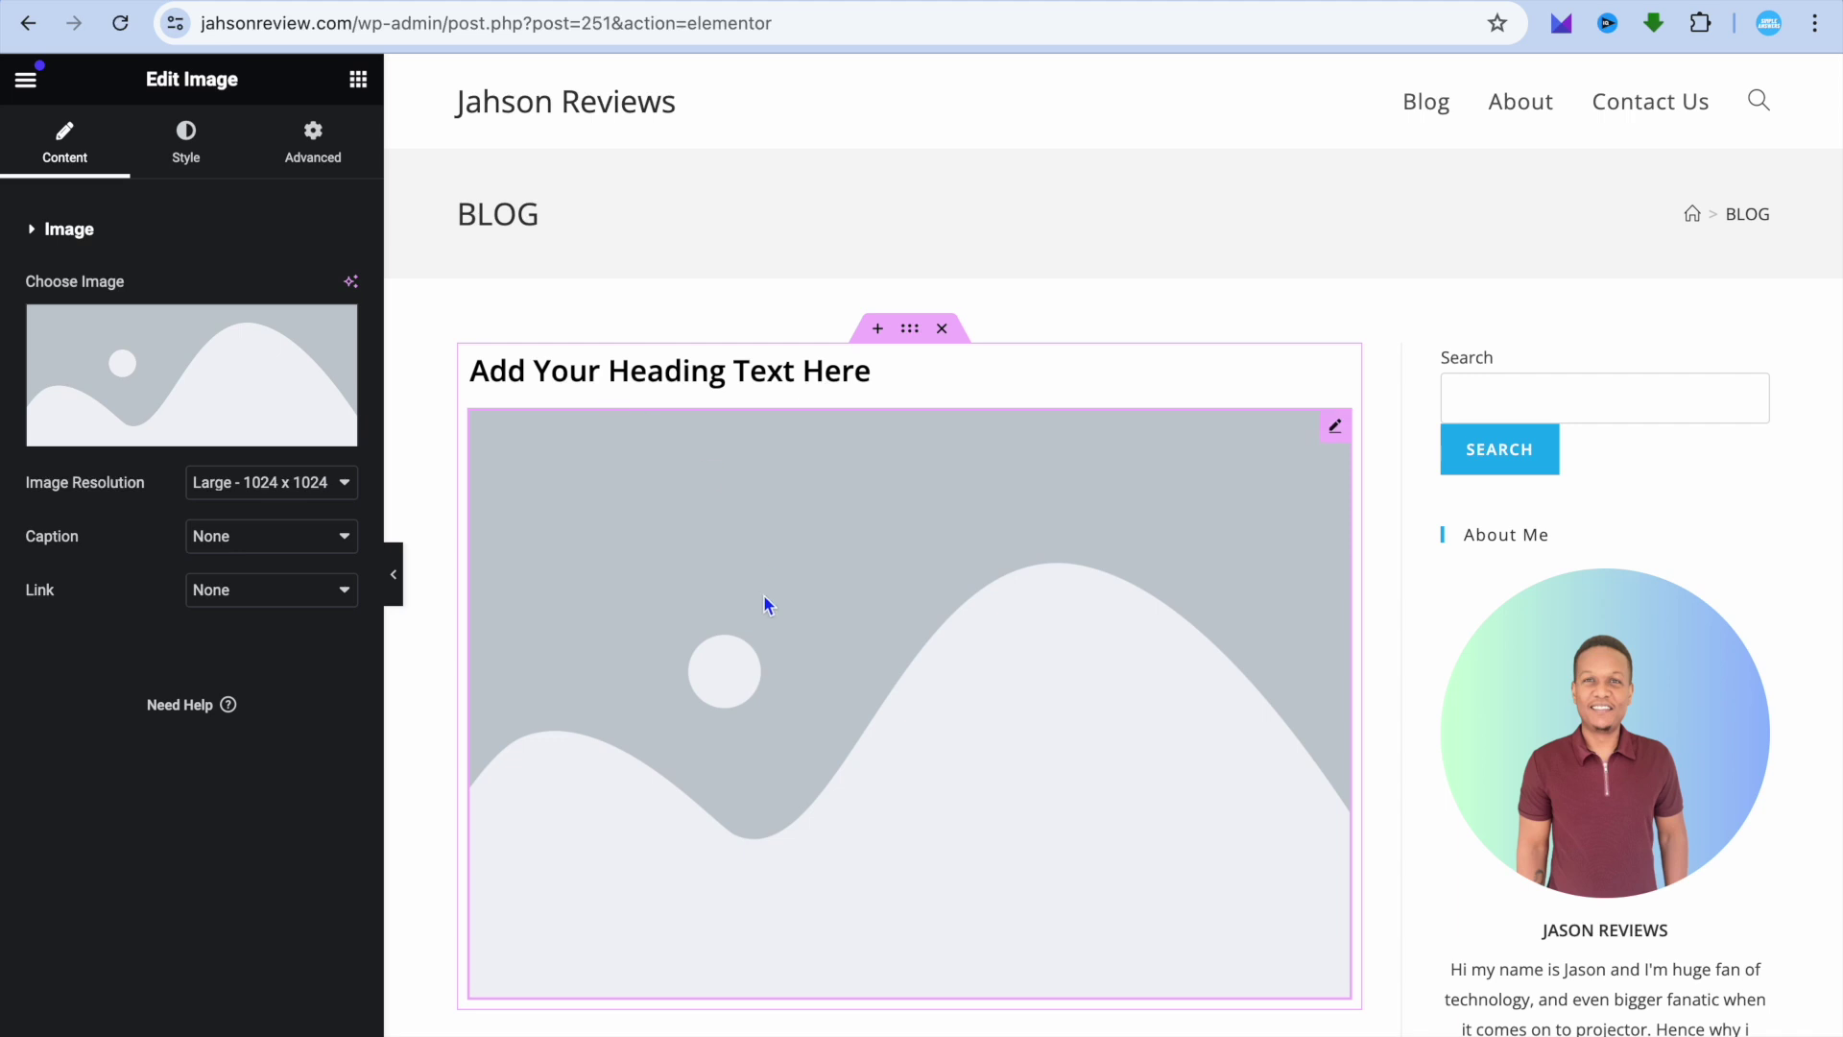
{"action": "mouse_move", "coordinate": [214, 391]}
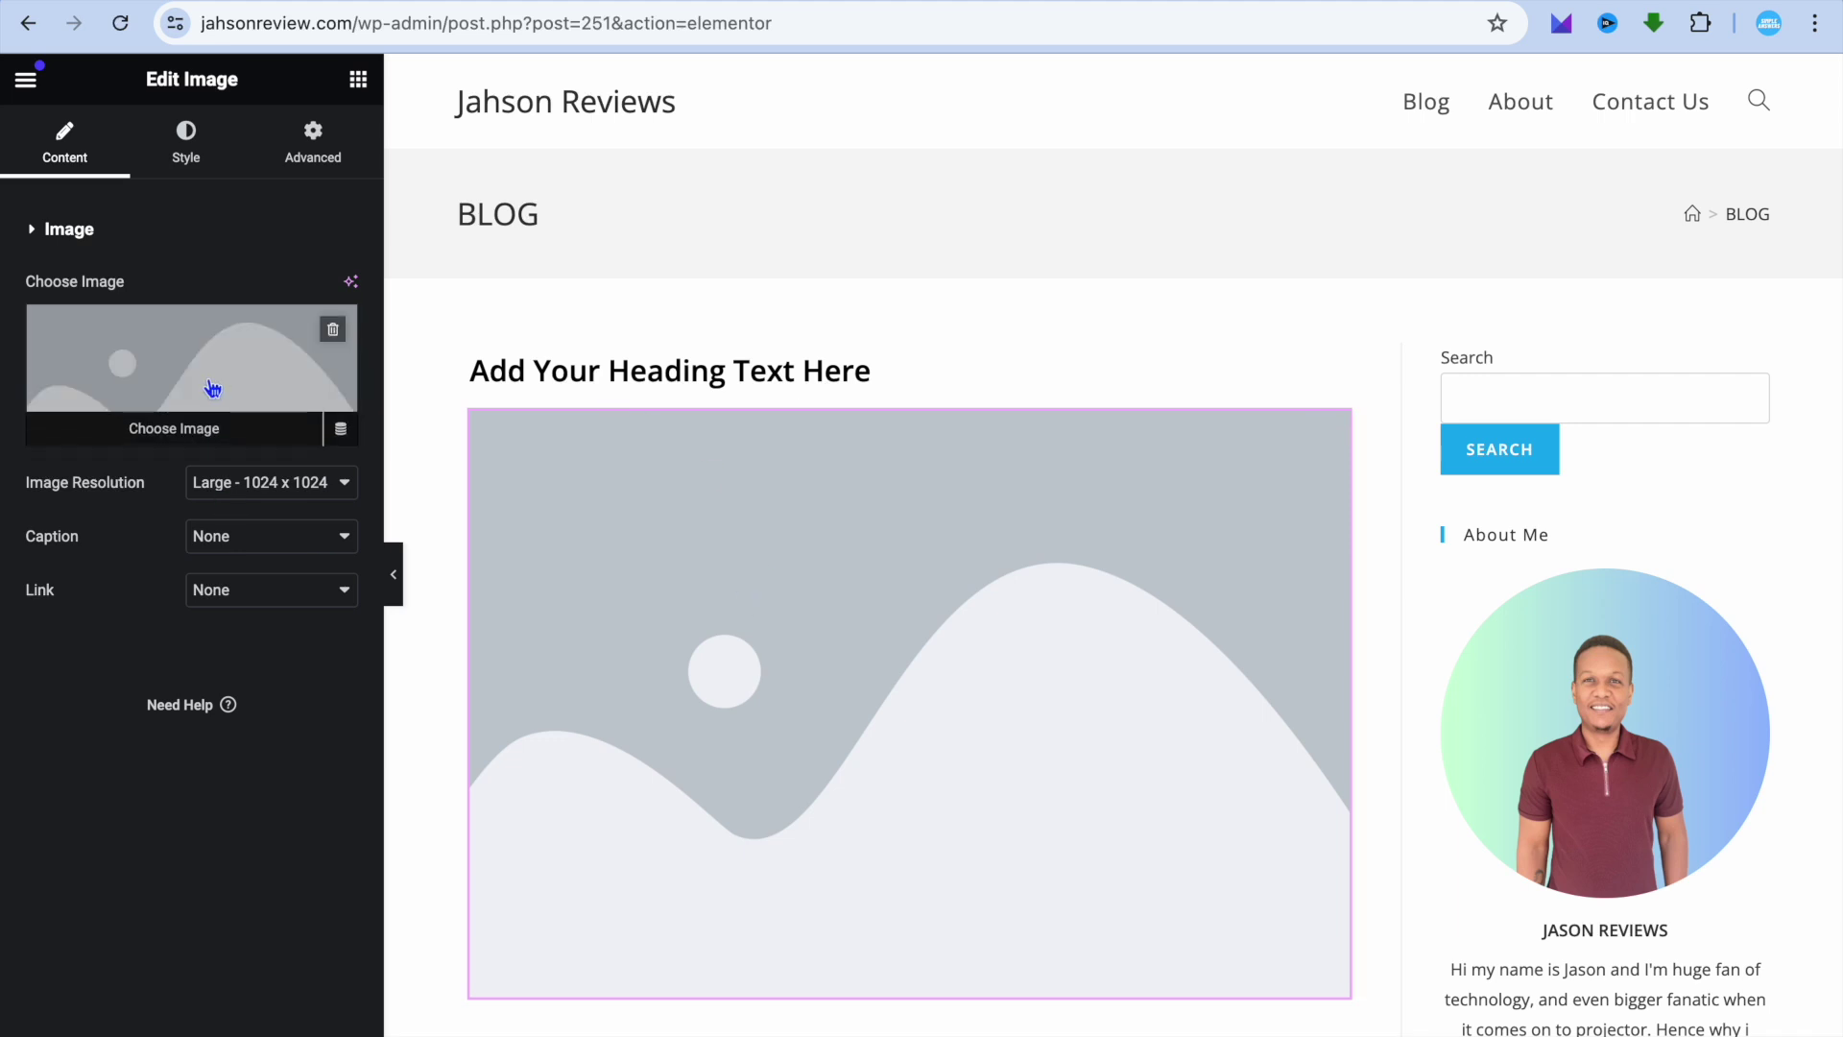
{"action": "left_click", "coordinate": [197, 434]}
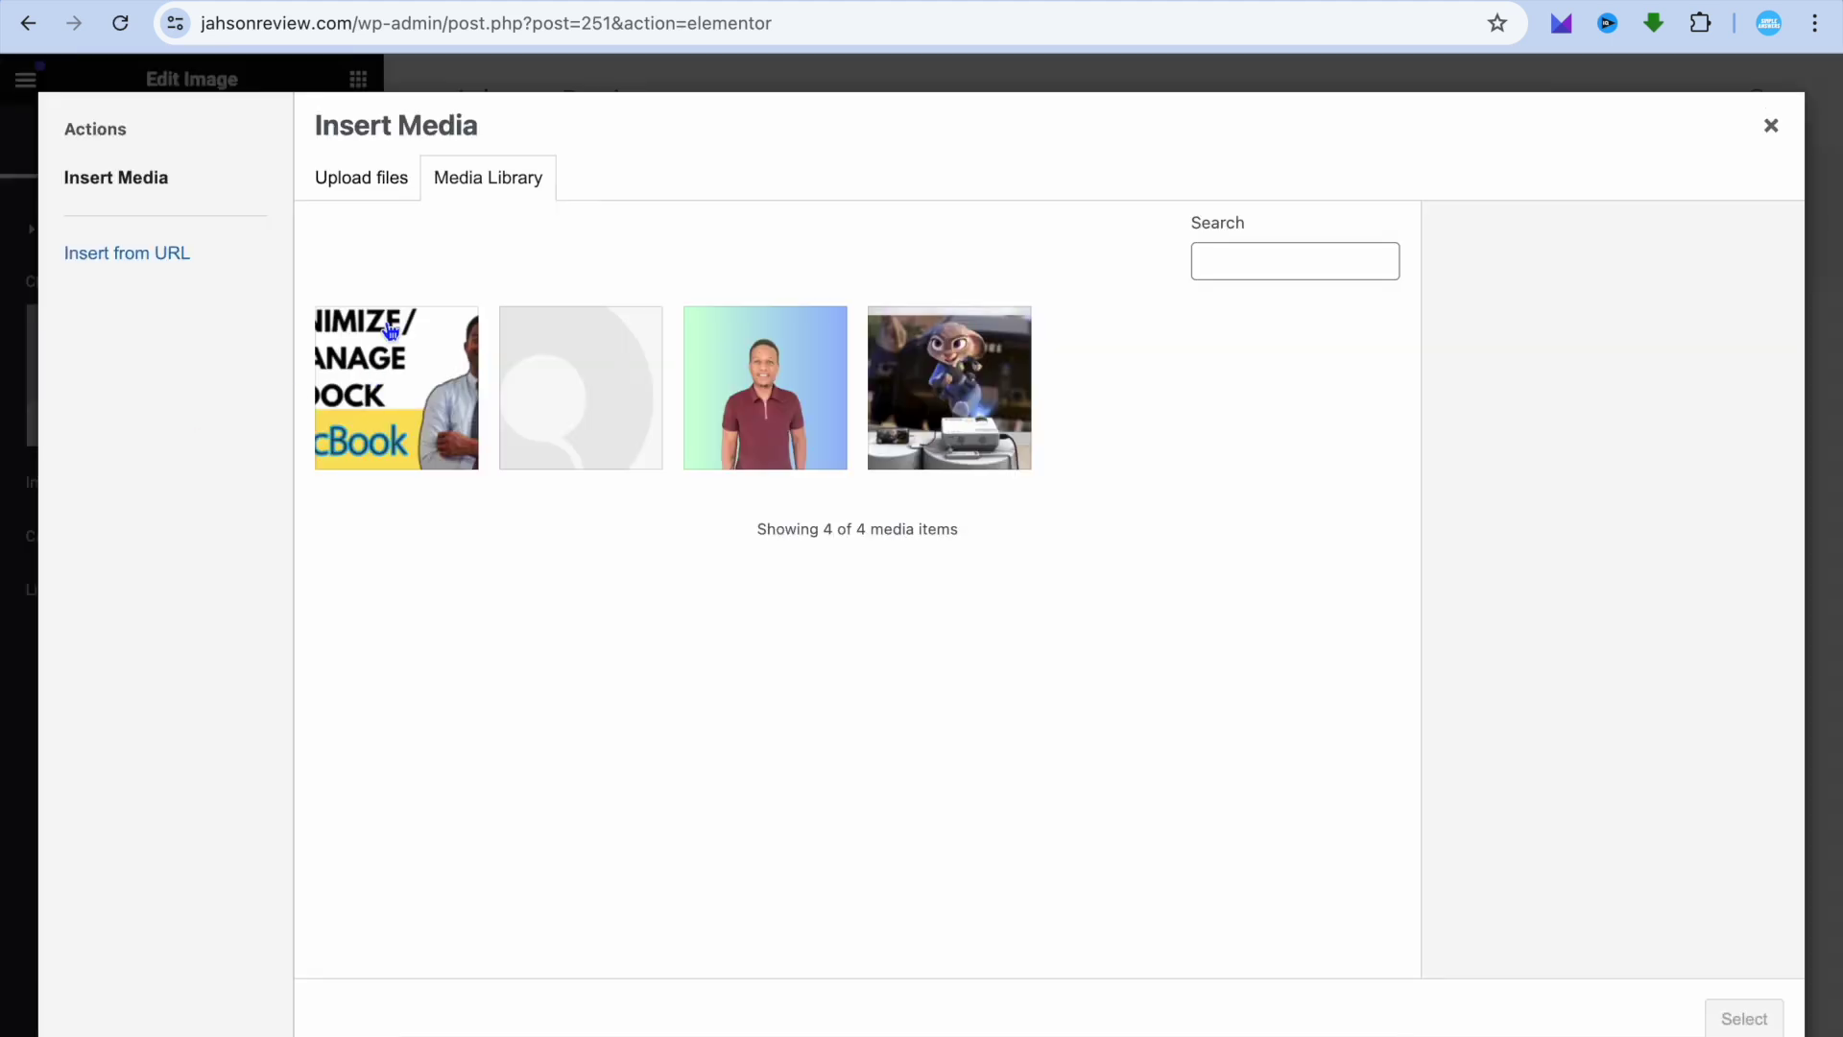
Insert the projector image from the Media Library with alt text 'PROJECTOR'
{"action": "left_click", "coordinate": [366, 190]}
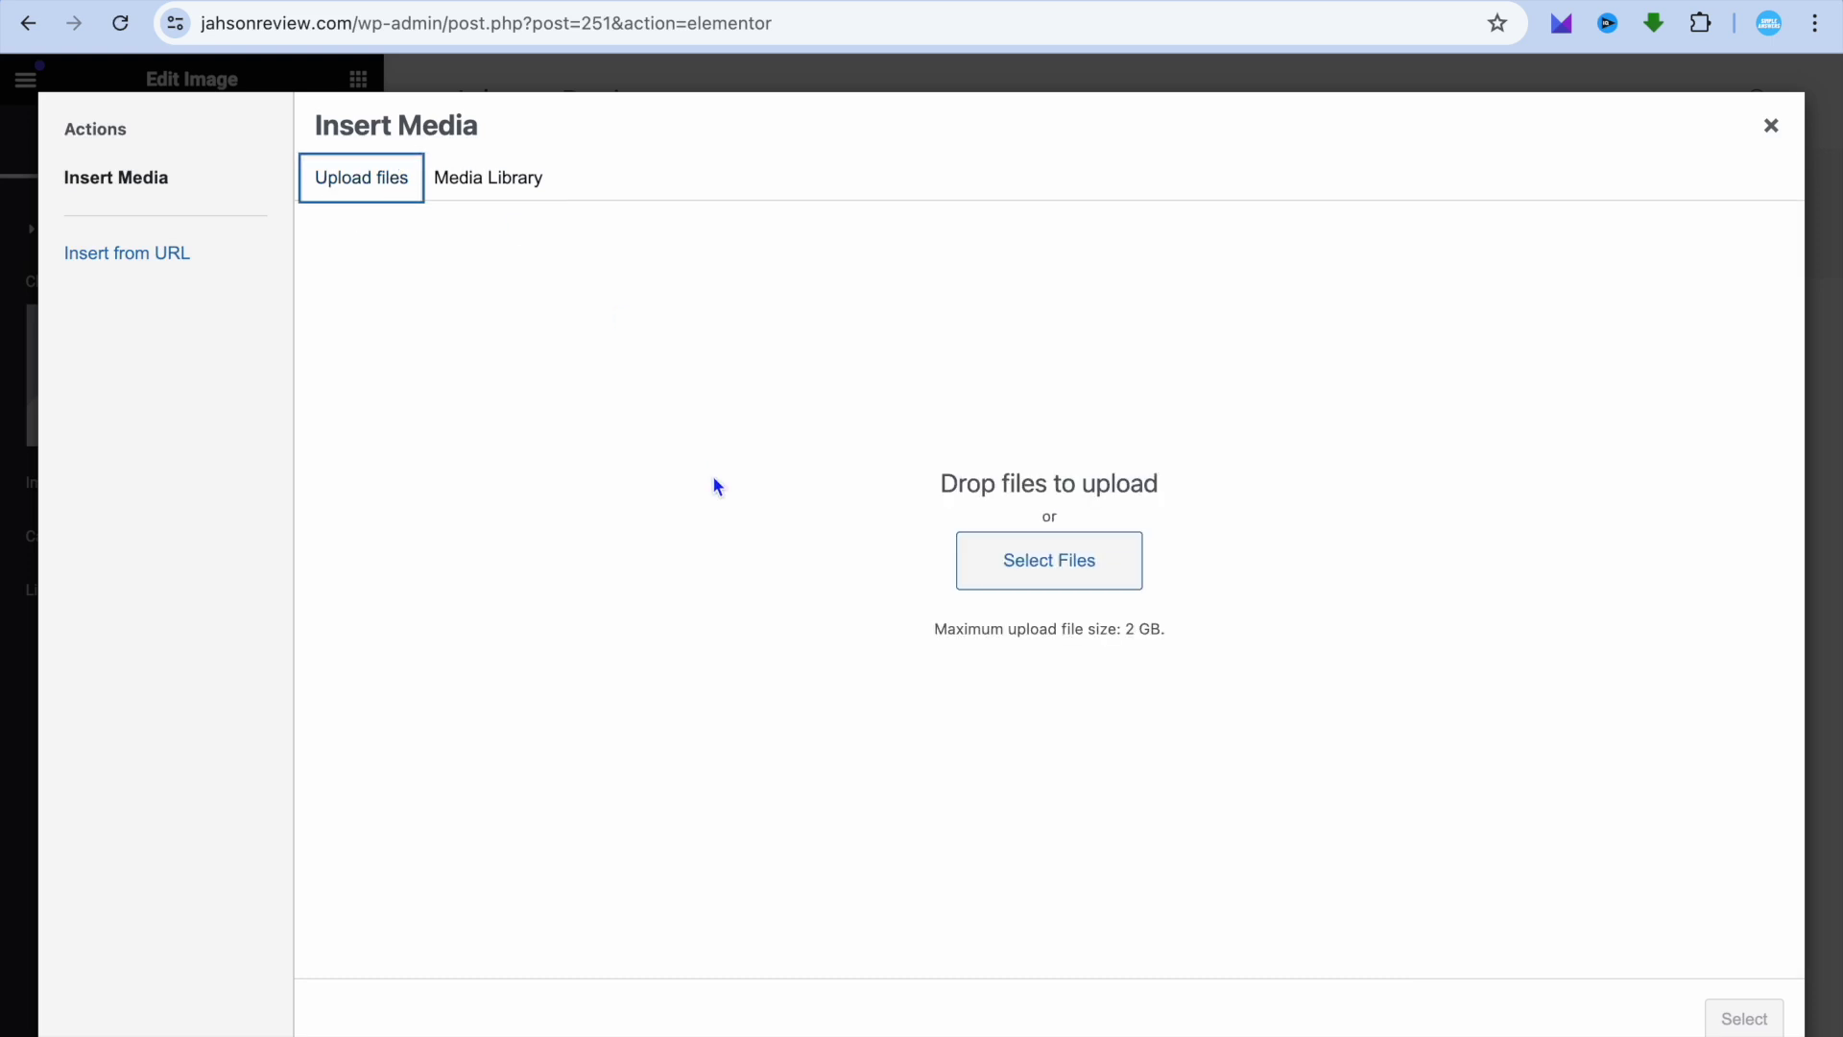
{"action": "left_click", "coordinate": [501, 185]}
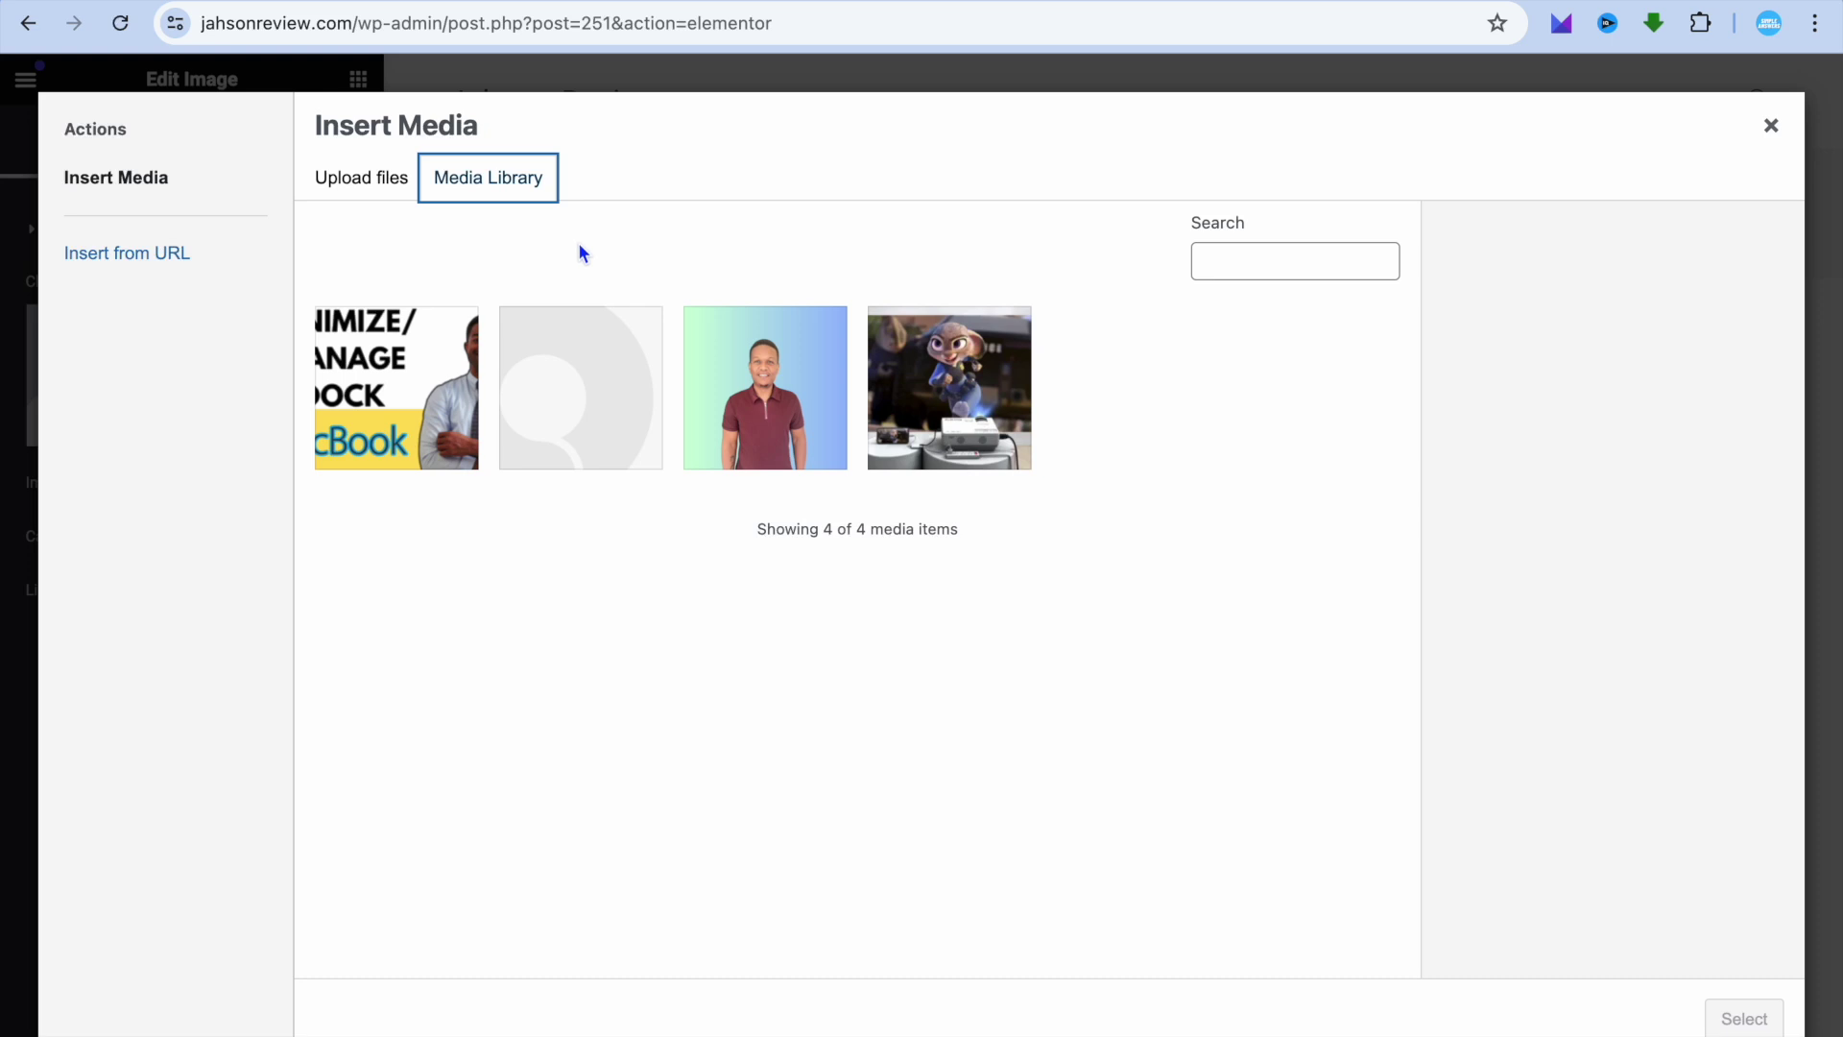
{"action": "left_click", "coordinate": [969, 432]}
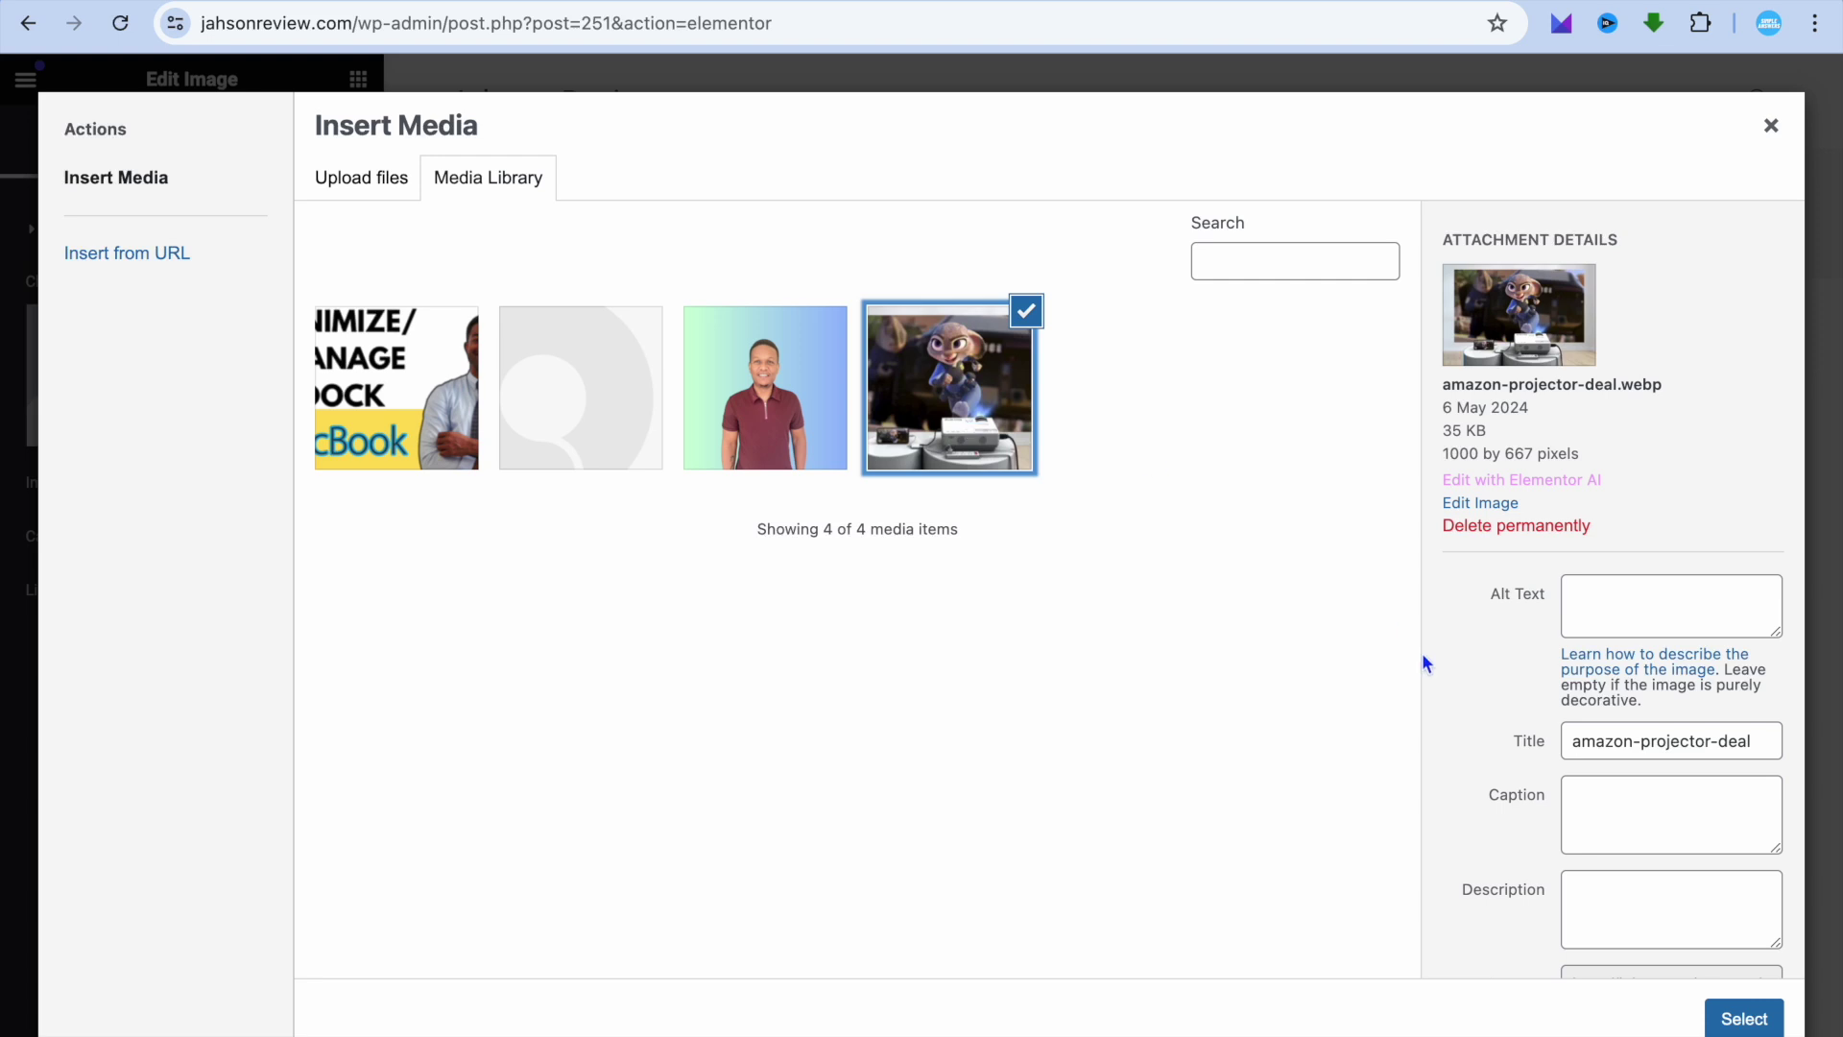
{"action": "scroll", "coordinate": [1423, 660], "scroll_direction": "down", "scroll_amount": 3}
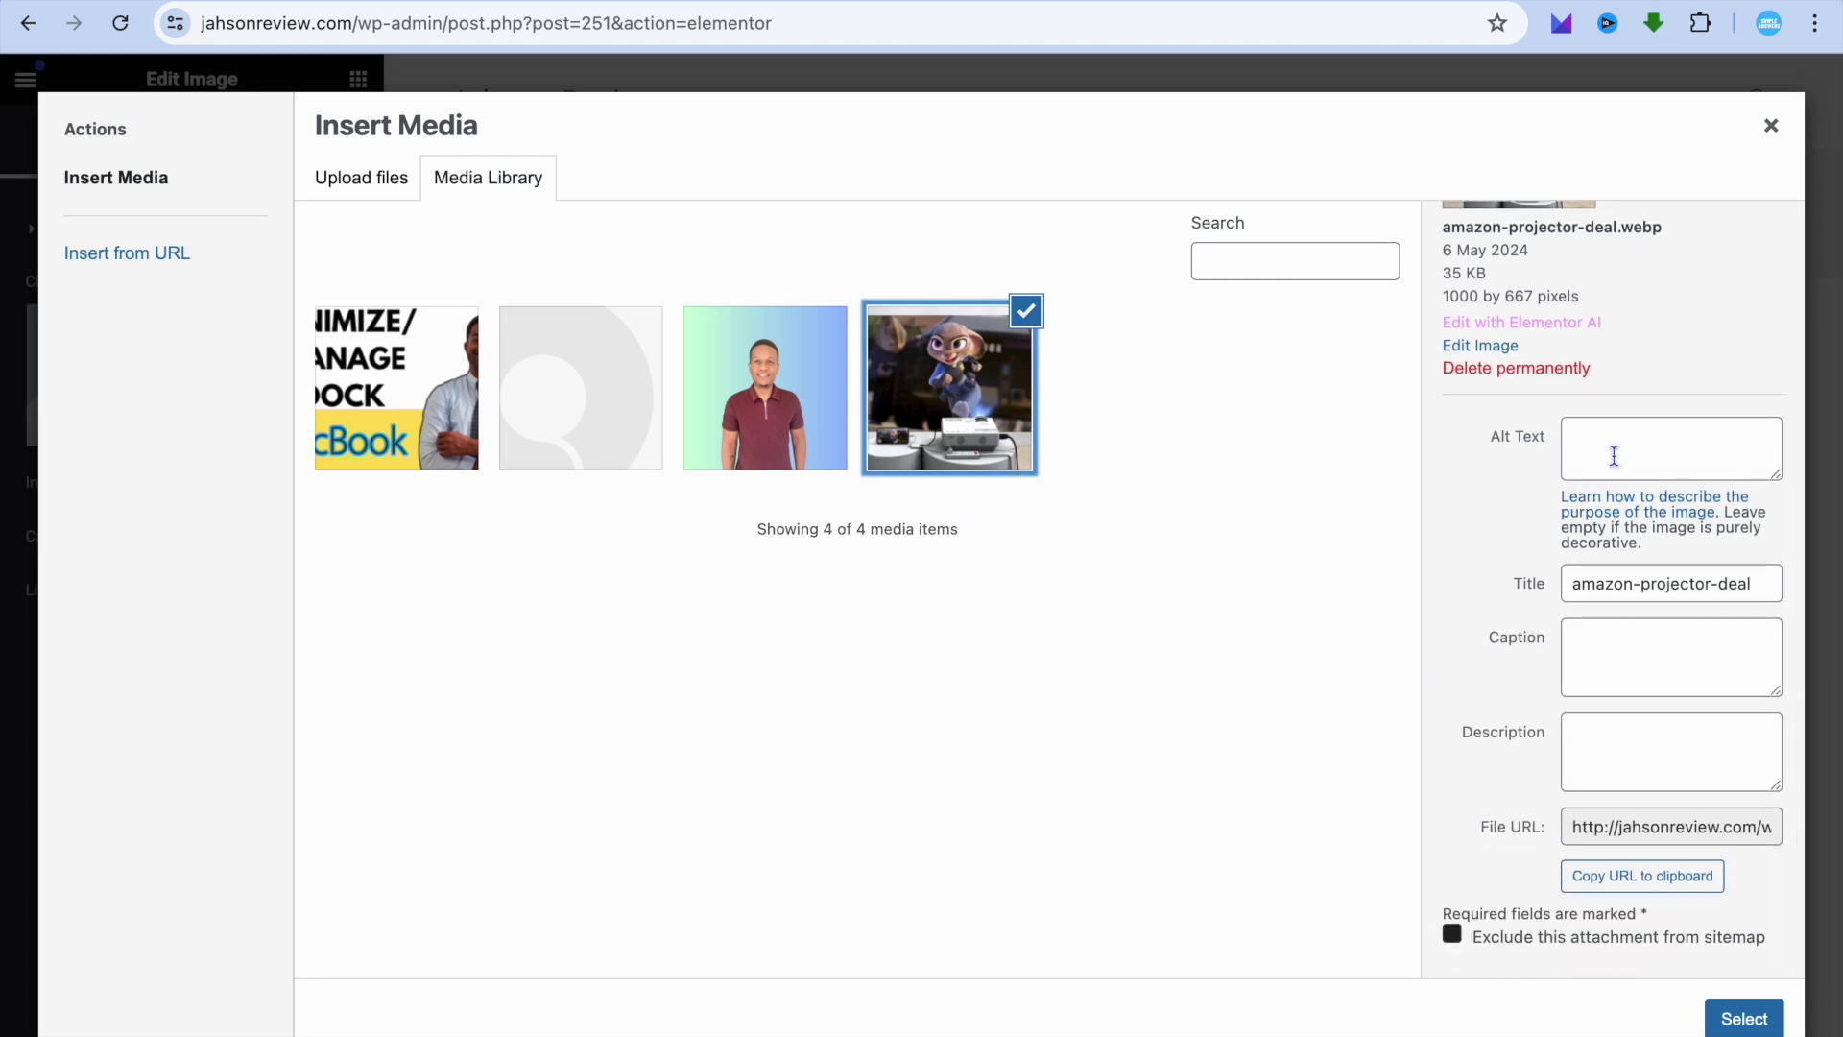
{"action": "left_click", "coordinate": [1617, 434]}
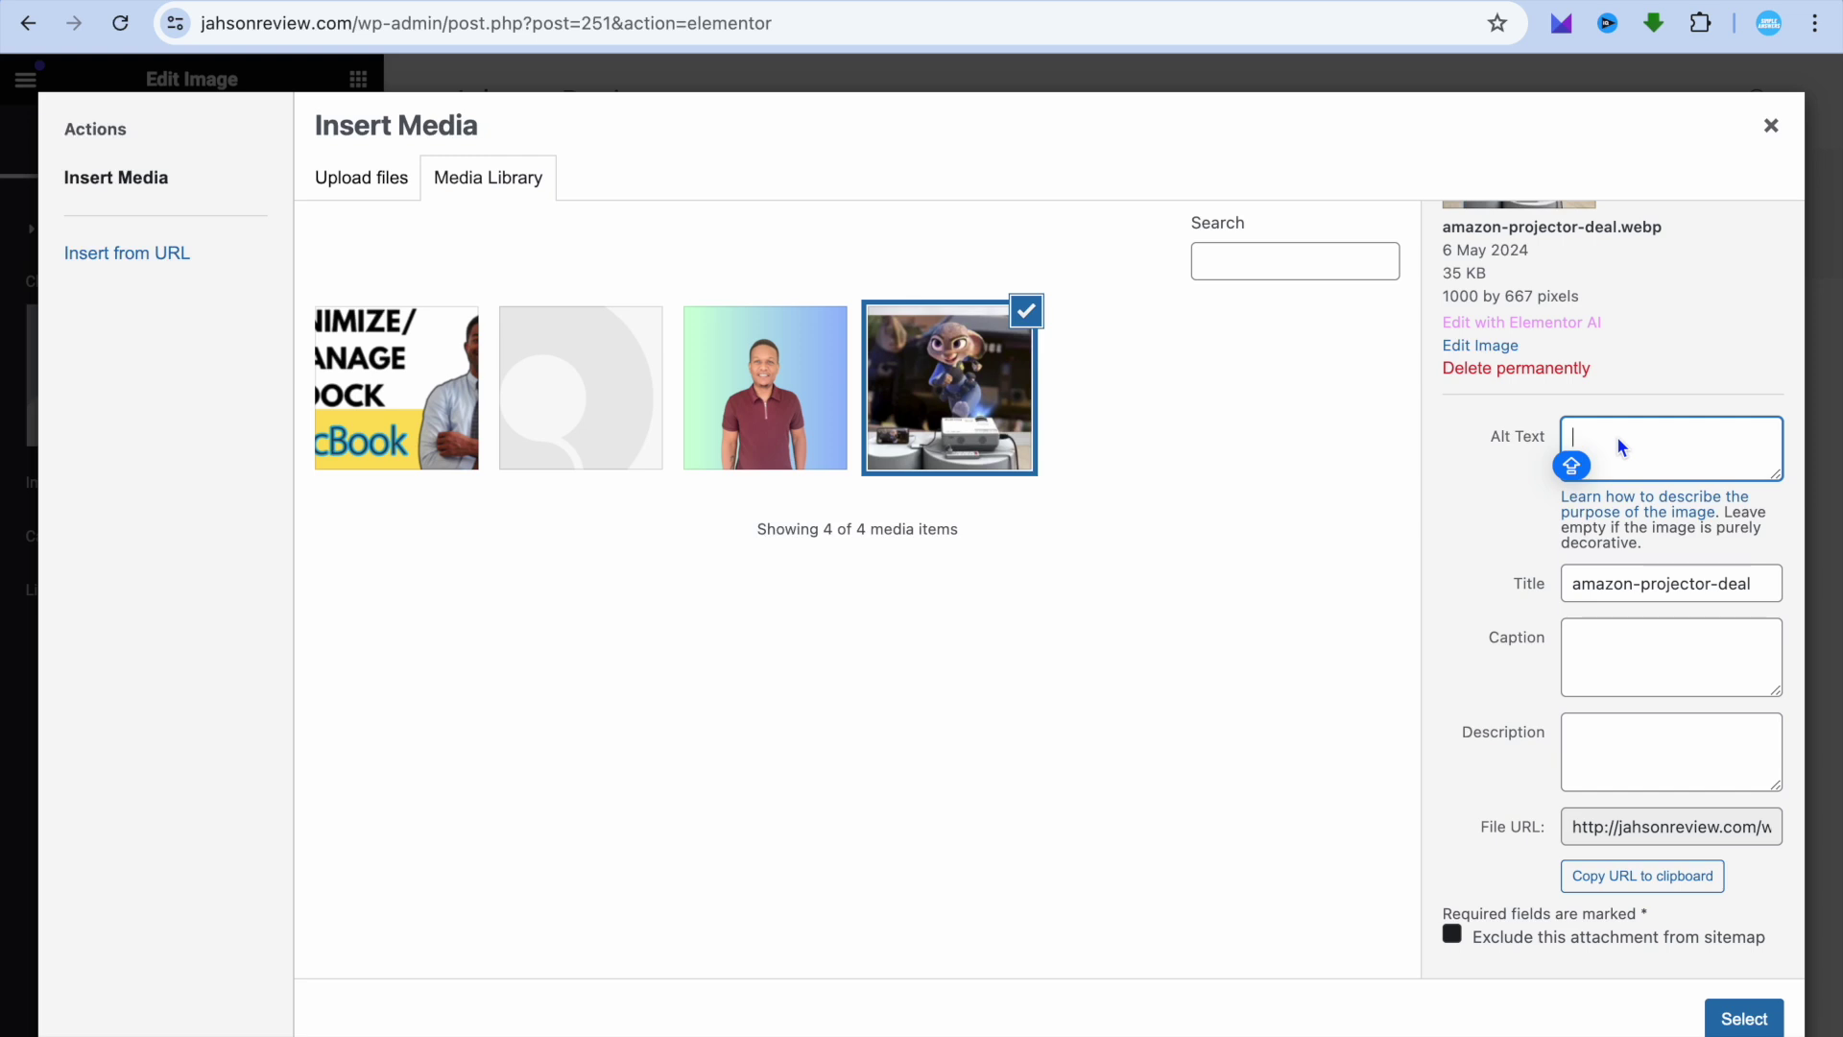
{"action": "type", "text": "PROJ"}
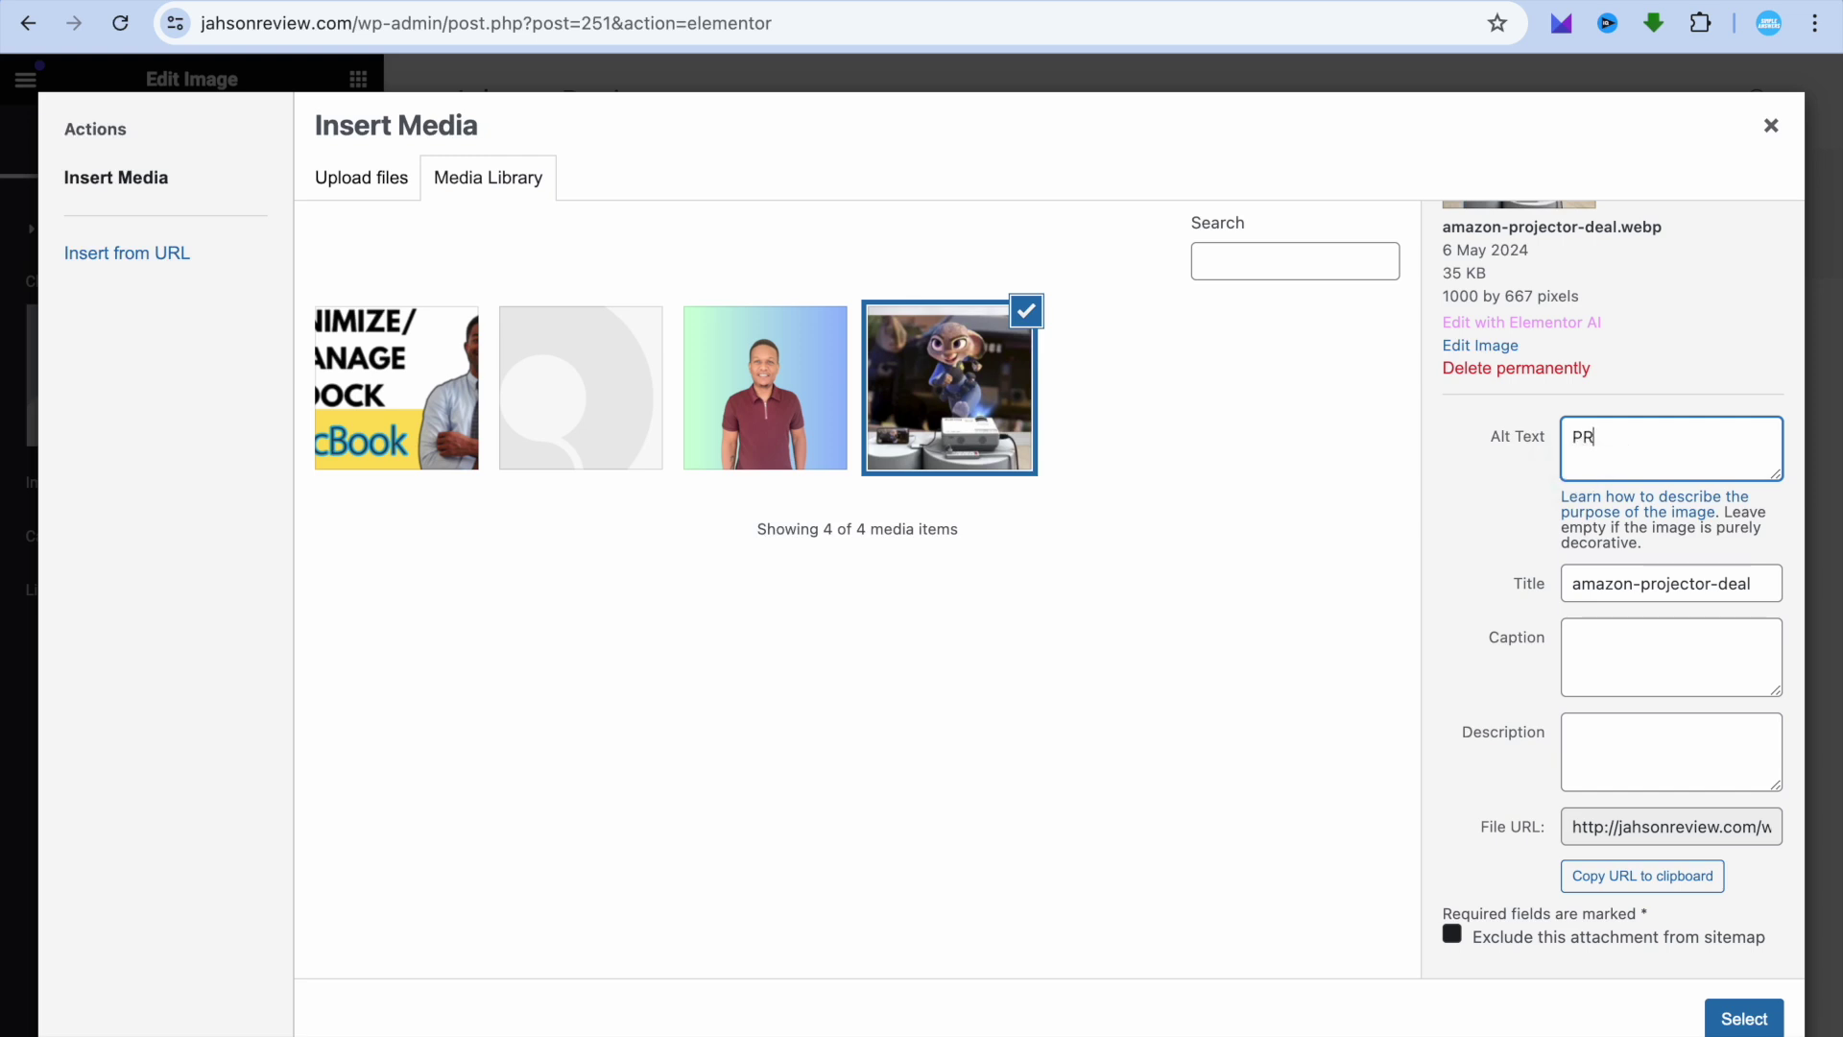
{"action": "type", "text": "ECTOR"}
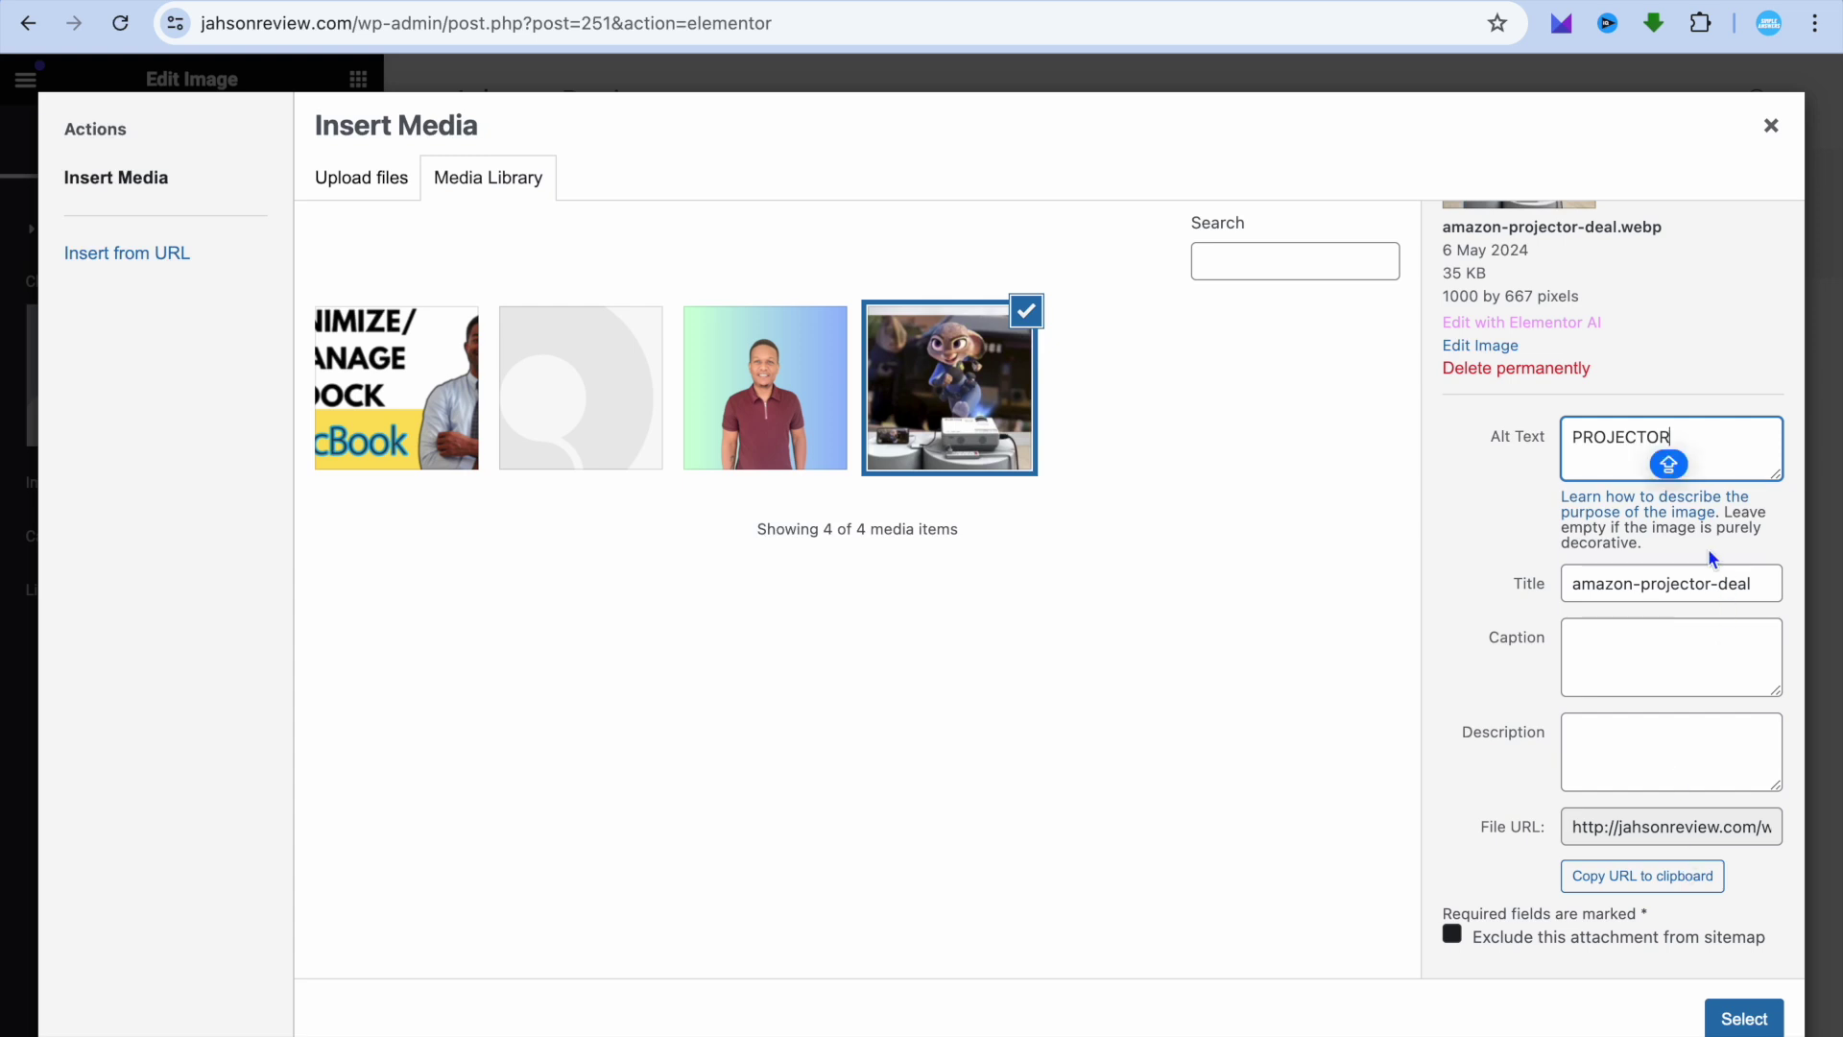
{"action": "left_click", "coordinate": [1745, 1016]}
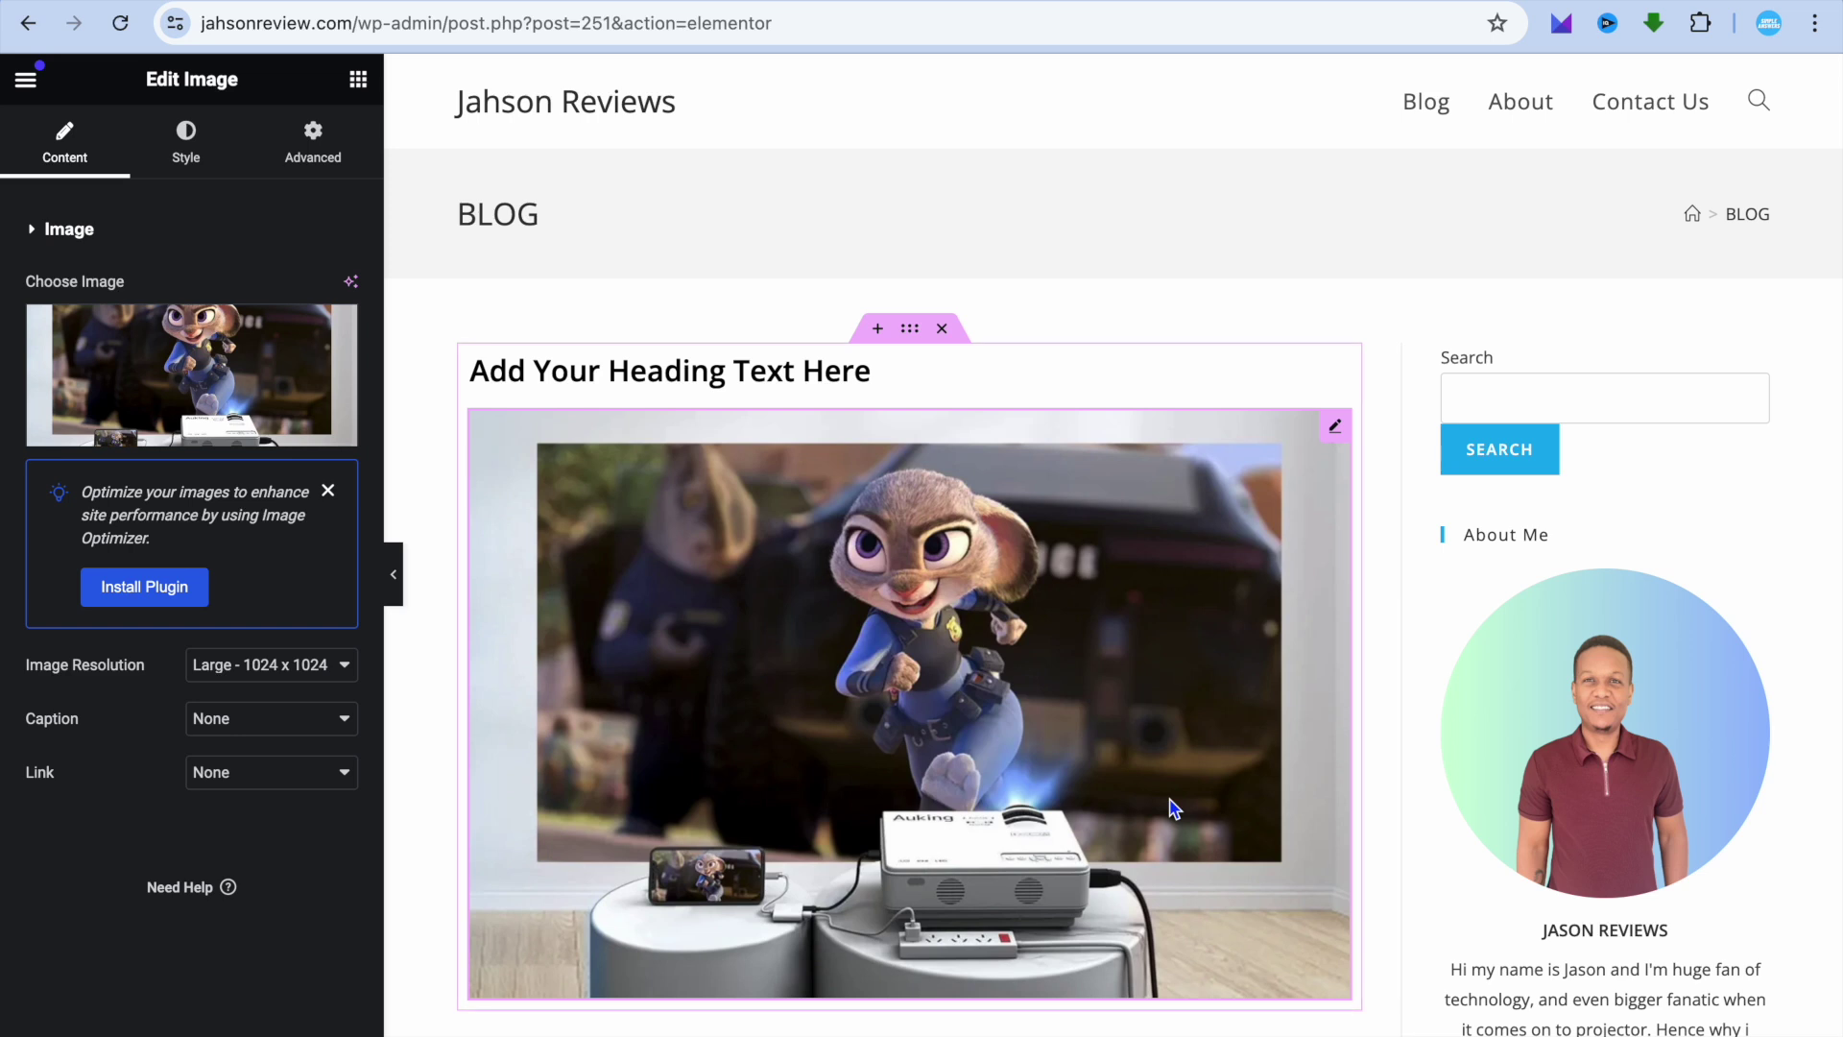
Change the image resolution from Large to Medium - 300 x 300, after briefly trying Thumbnail
{"action": "scroll", "coordinate": [1173, 807], "scroll_direction": "down", "scroll_amount": 1}
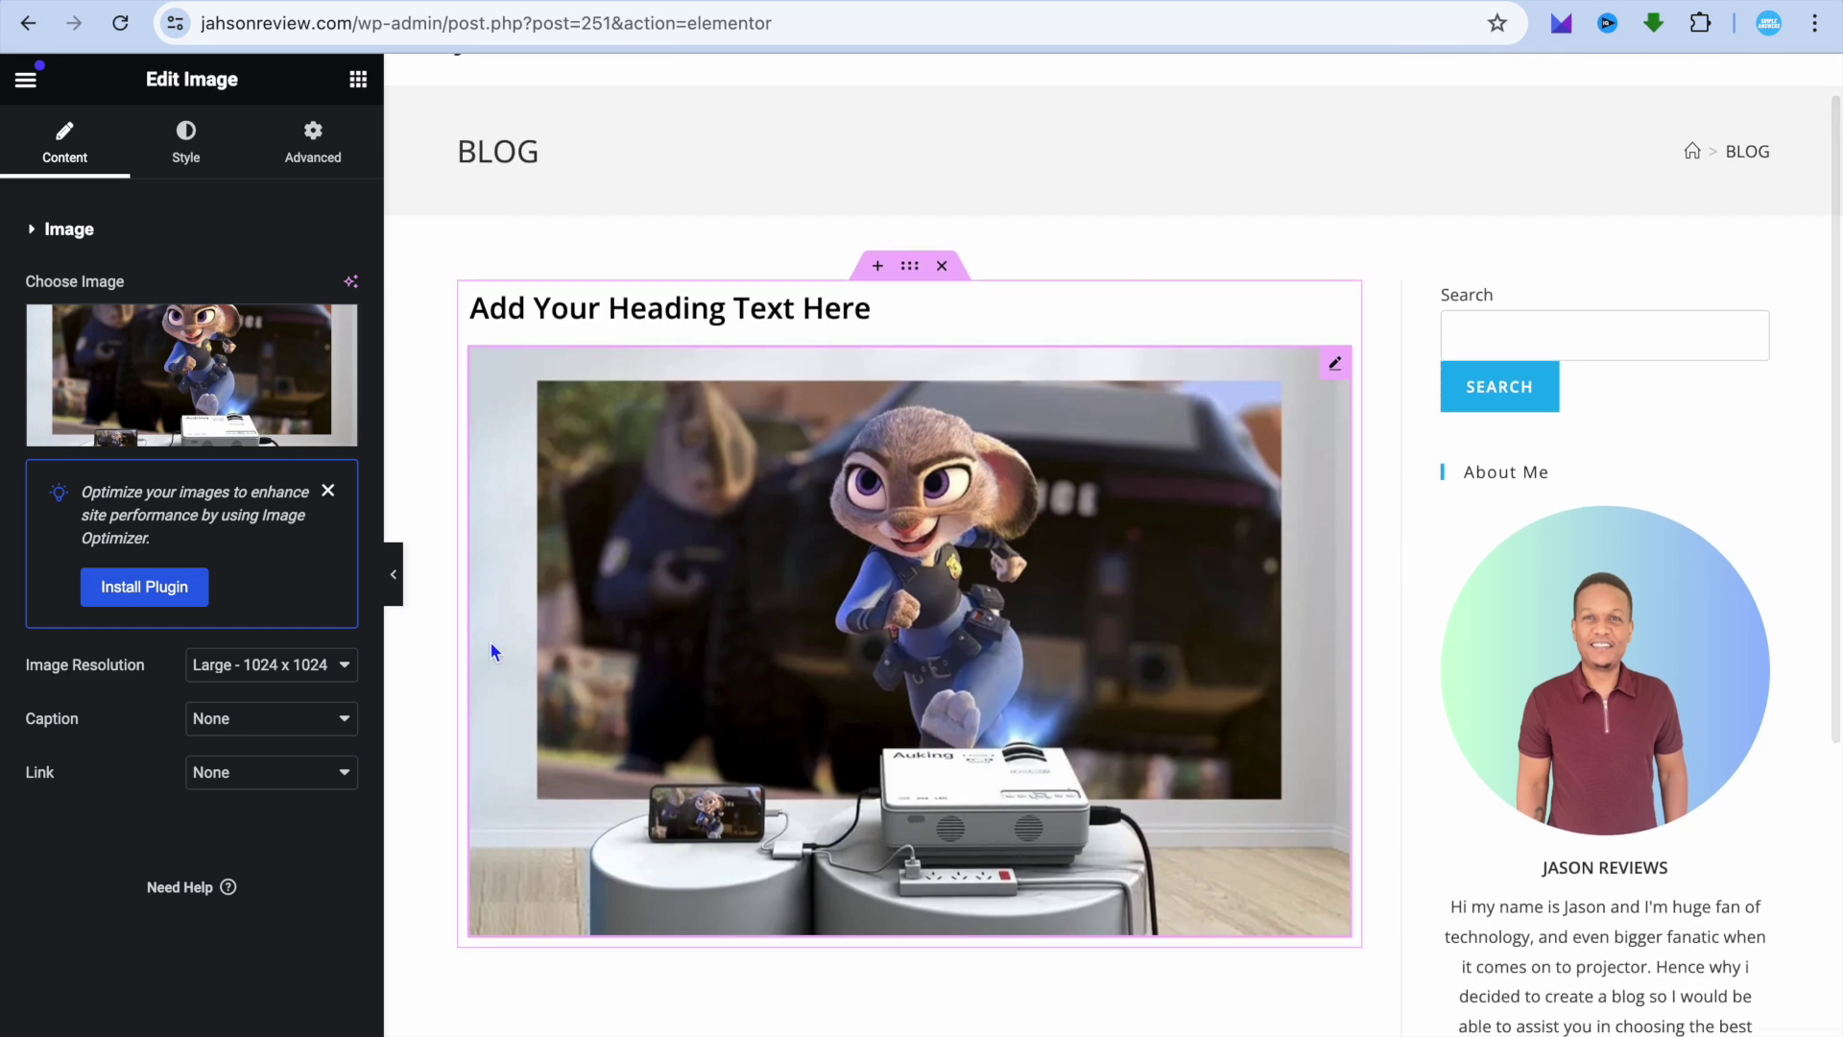
{"action": "left_click", "coordinate": [317, 666]}
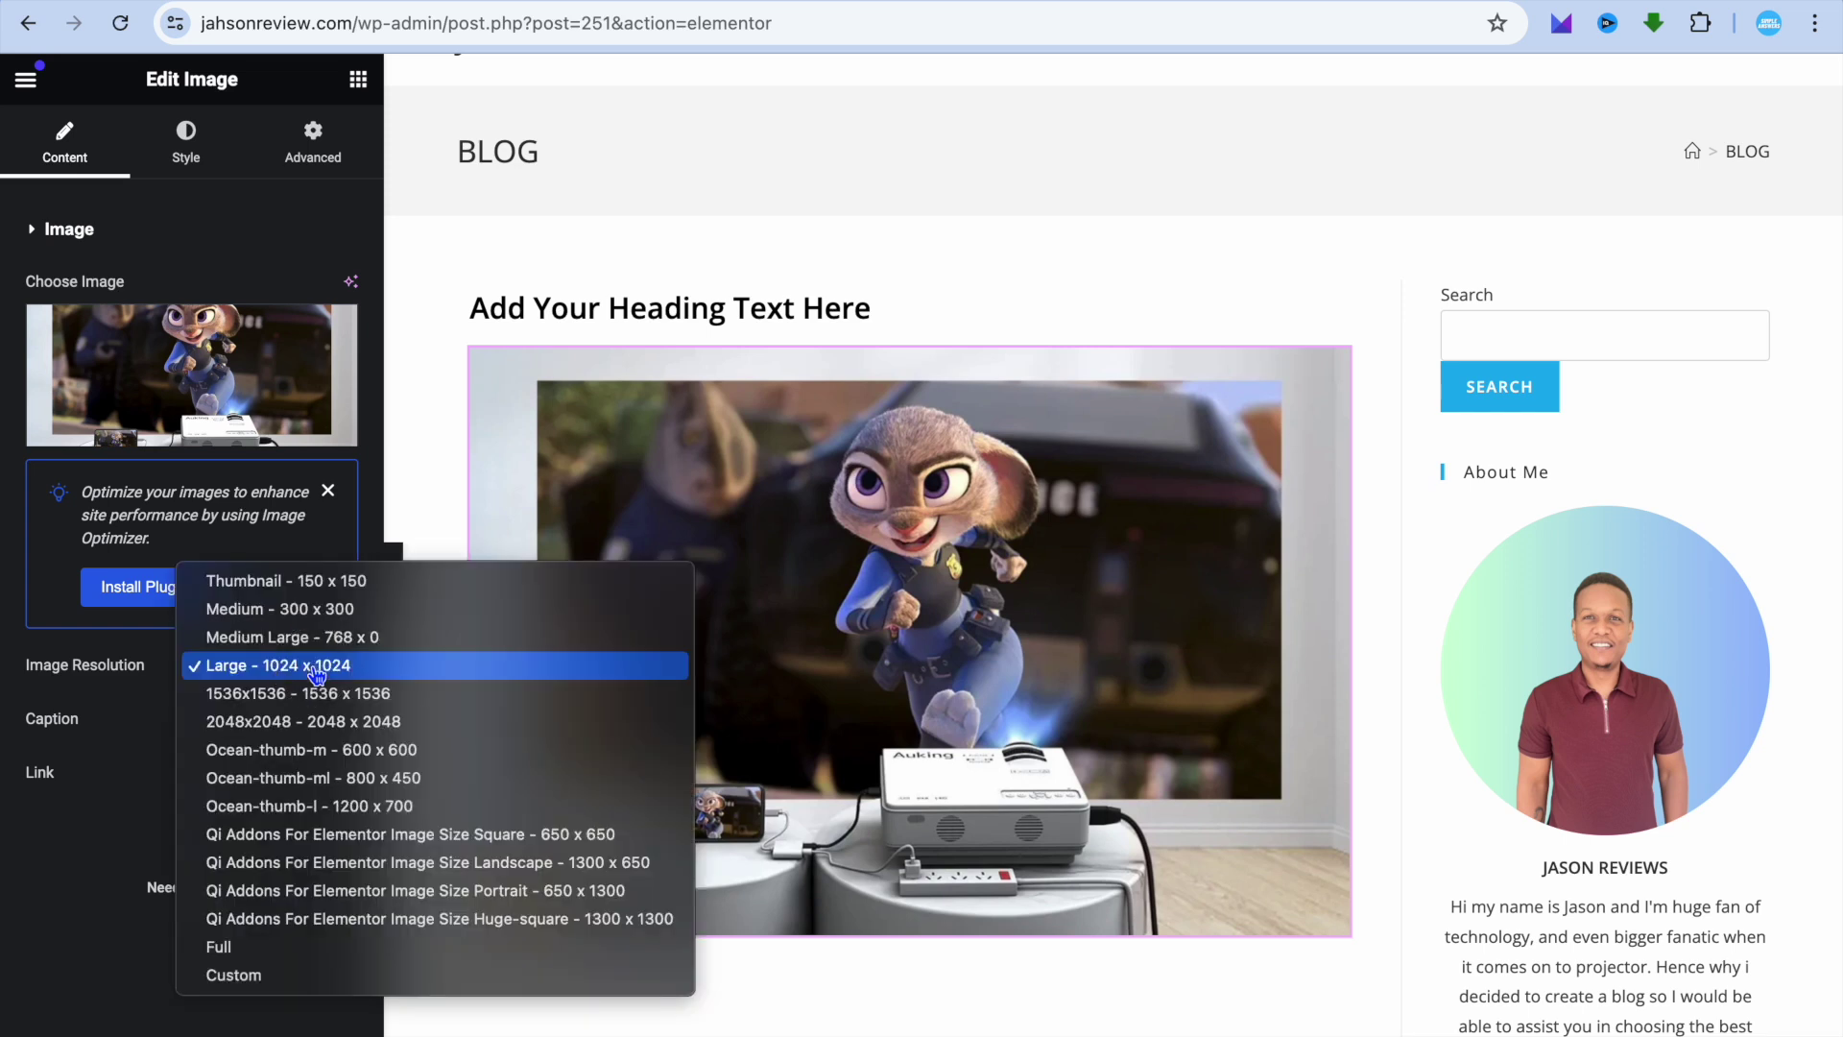
{"action": "left_click", "coordinate": [343, 610]}
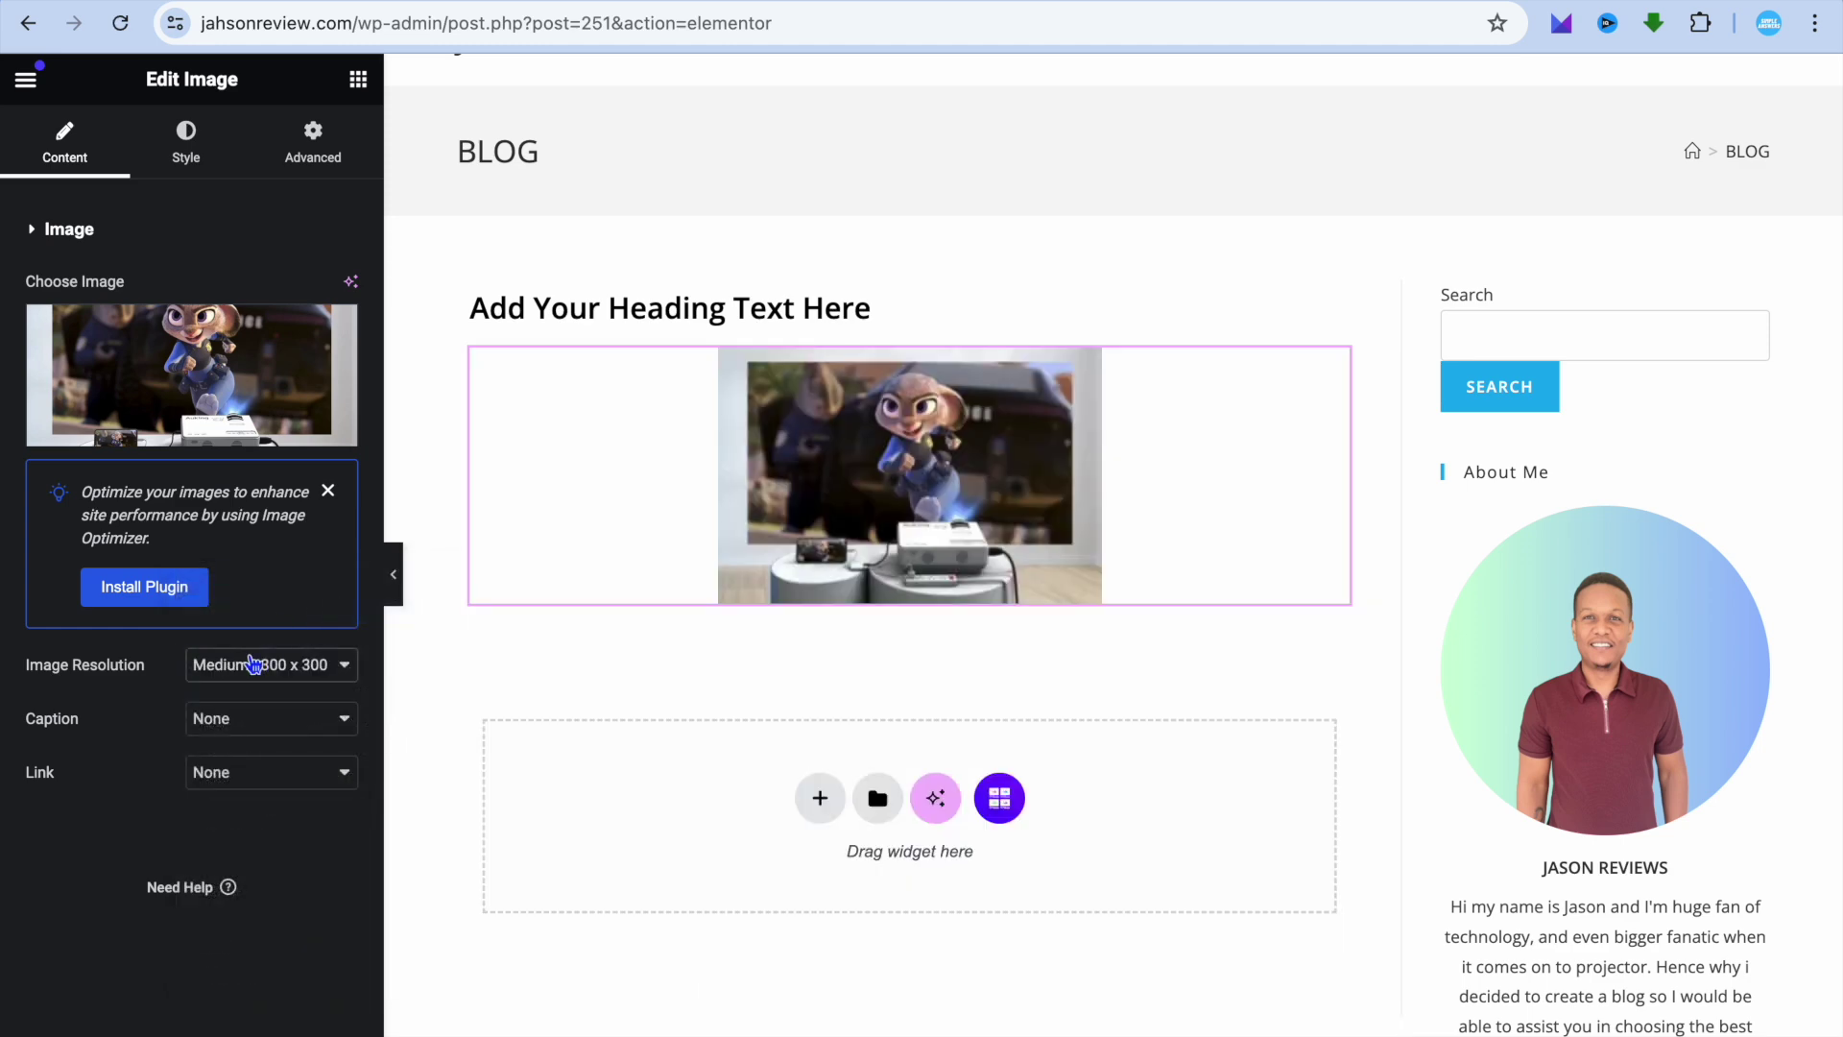
{"action": "left_click", "coordinate": [256, 665]}
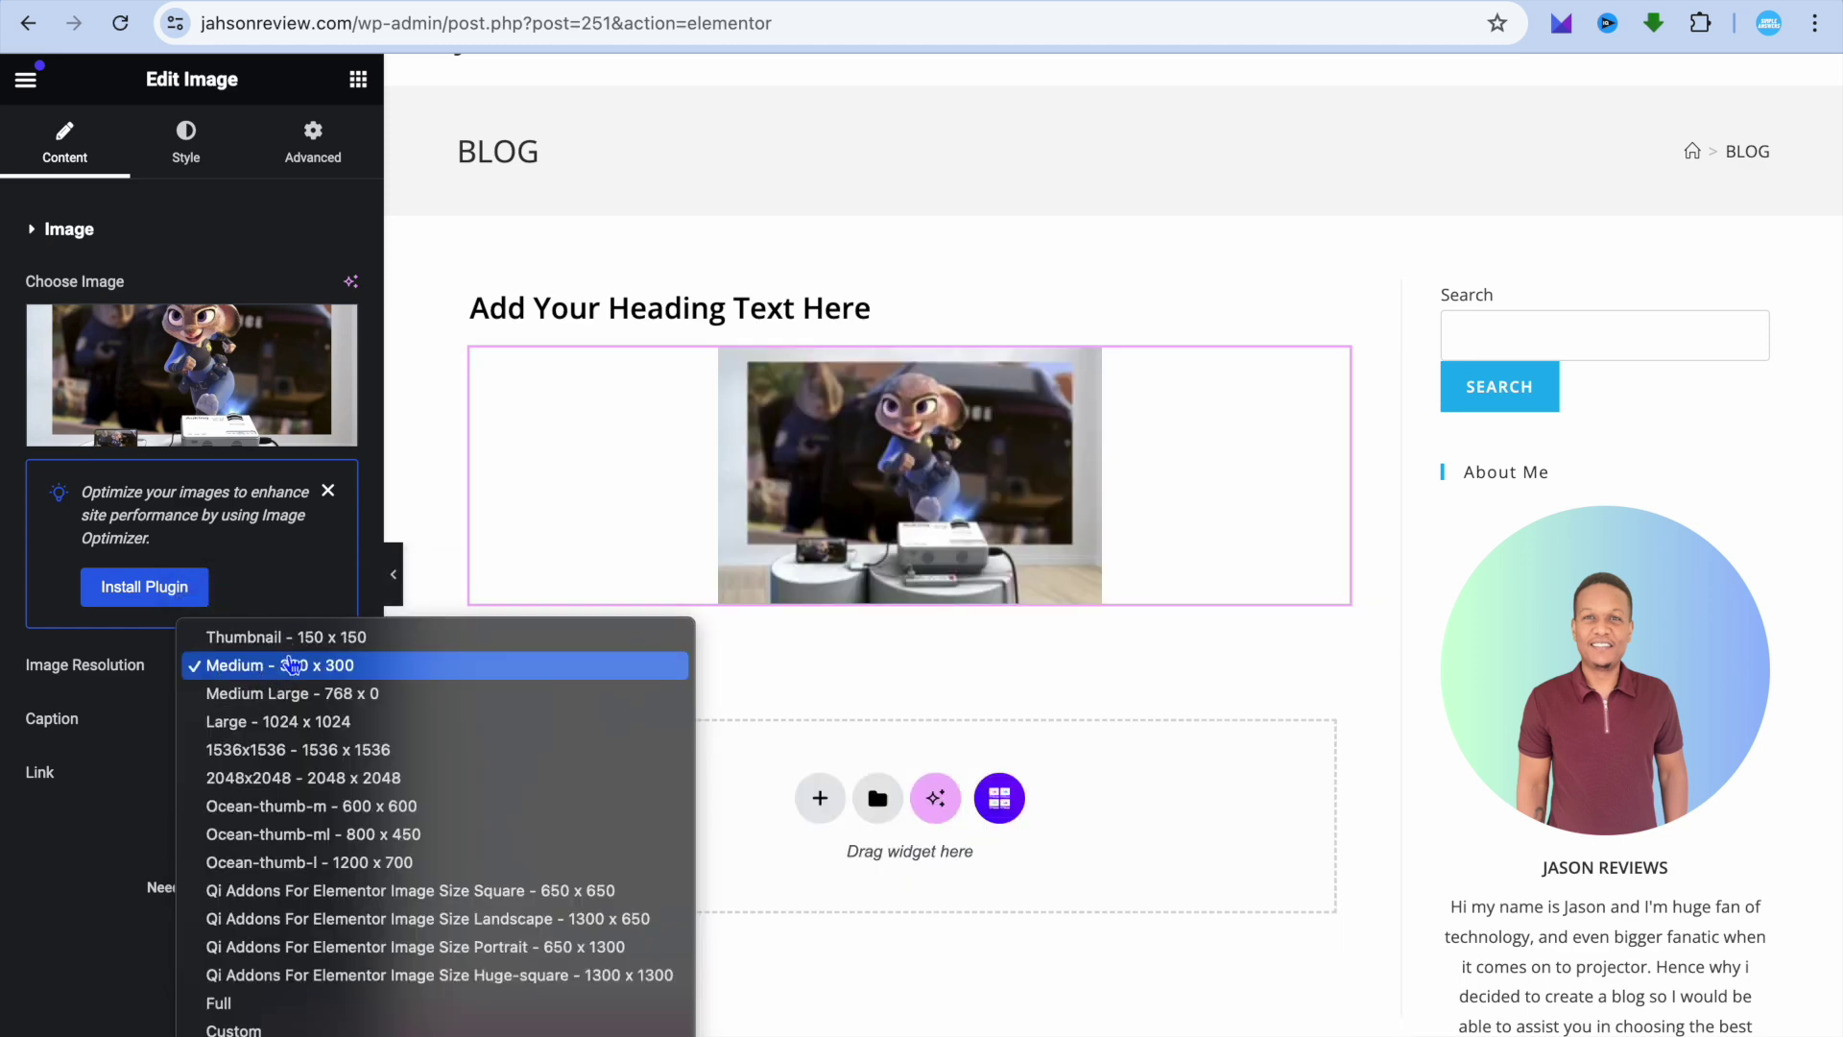
{"action": "left_click", "coordinate": [254, 638]}
{"action": "left_click", "coordinate": [259, 660]}
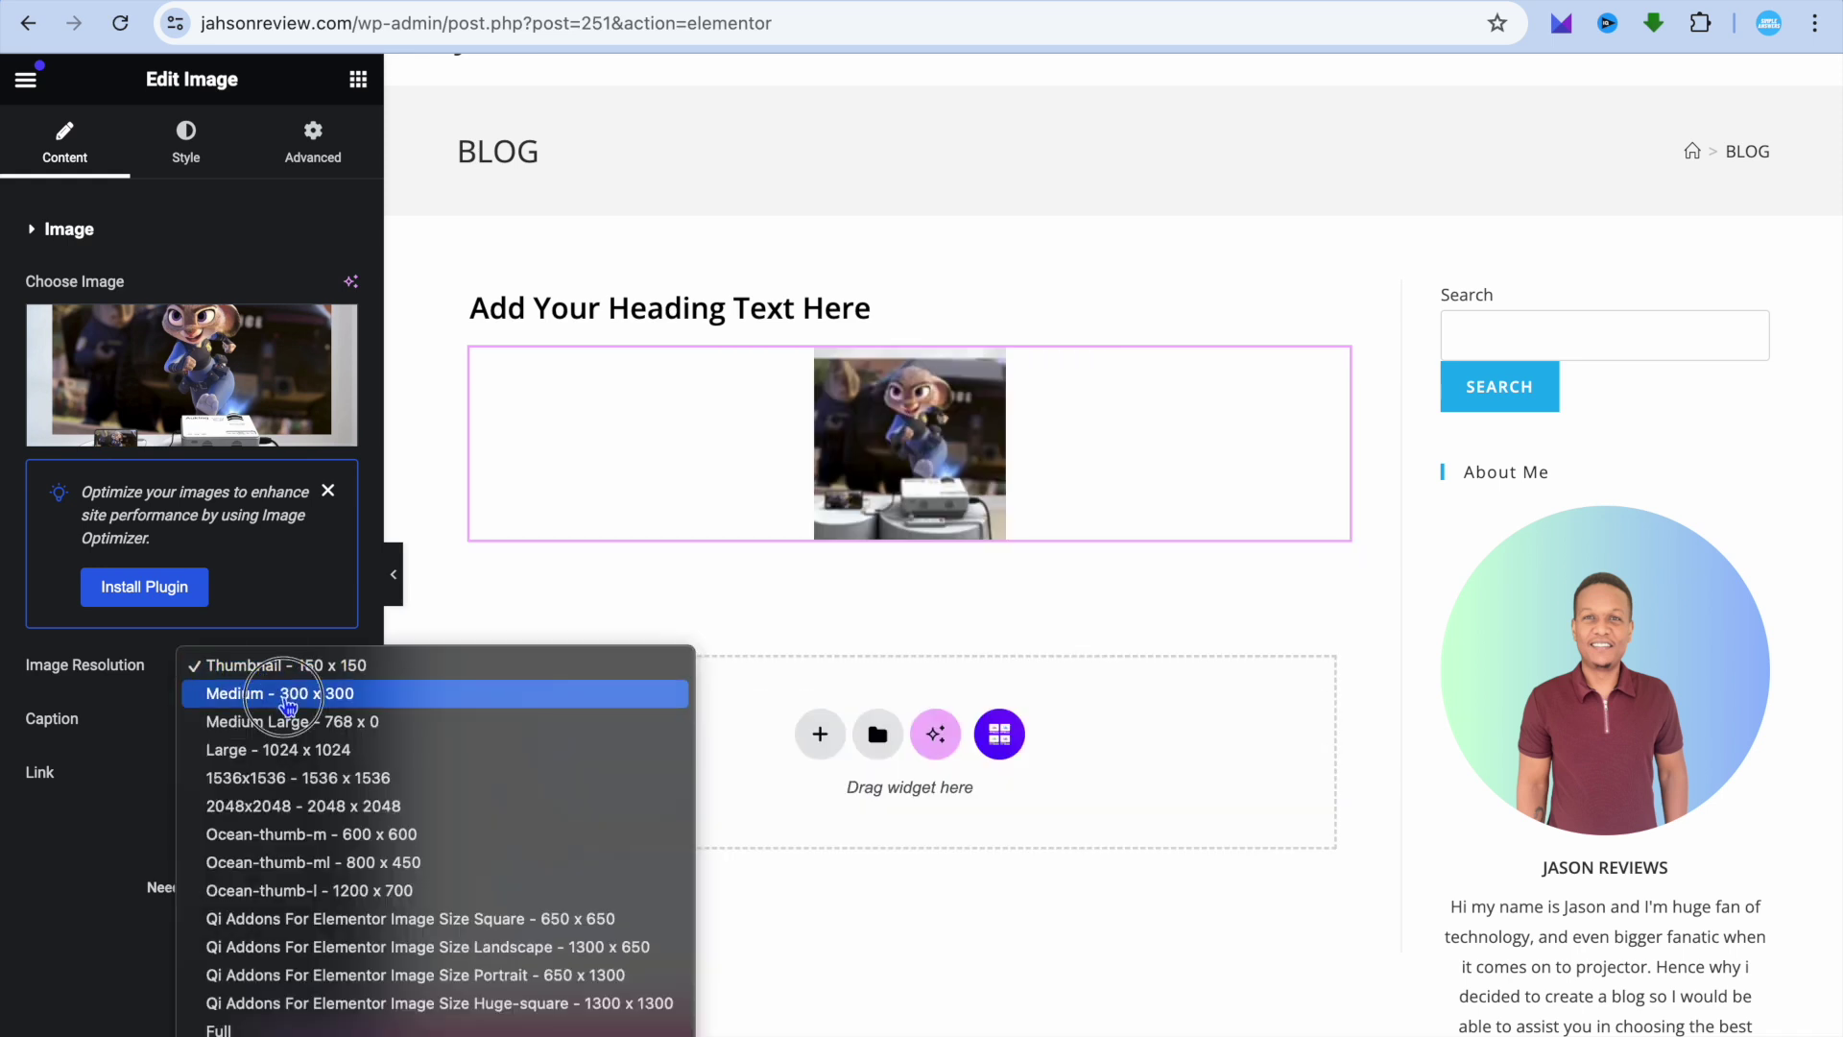
{"action": "left_click", "coordinate": [289, 695]}
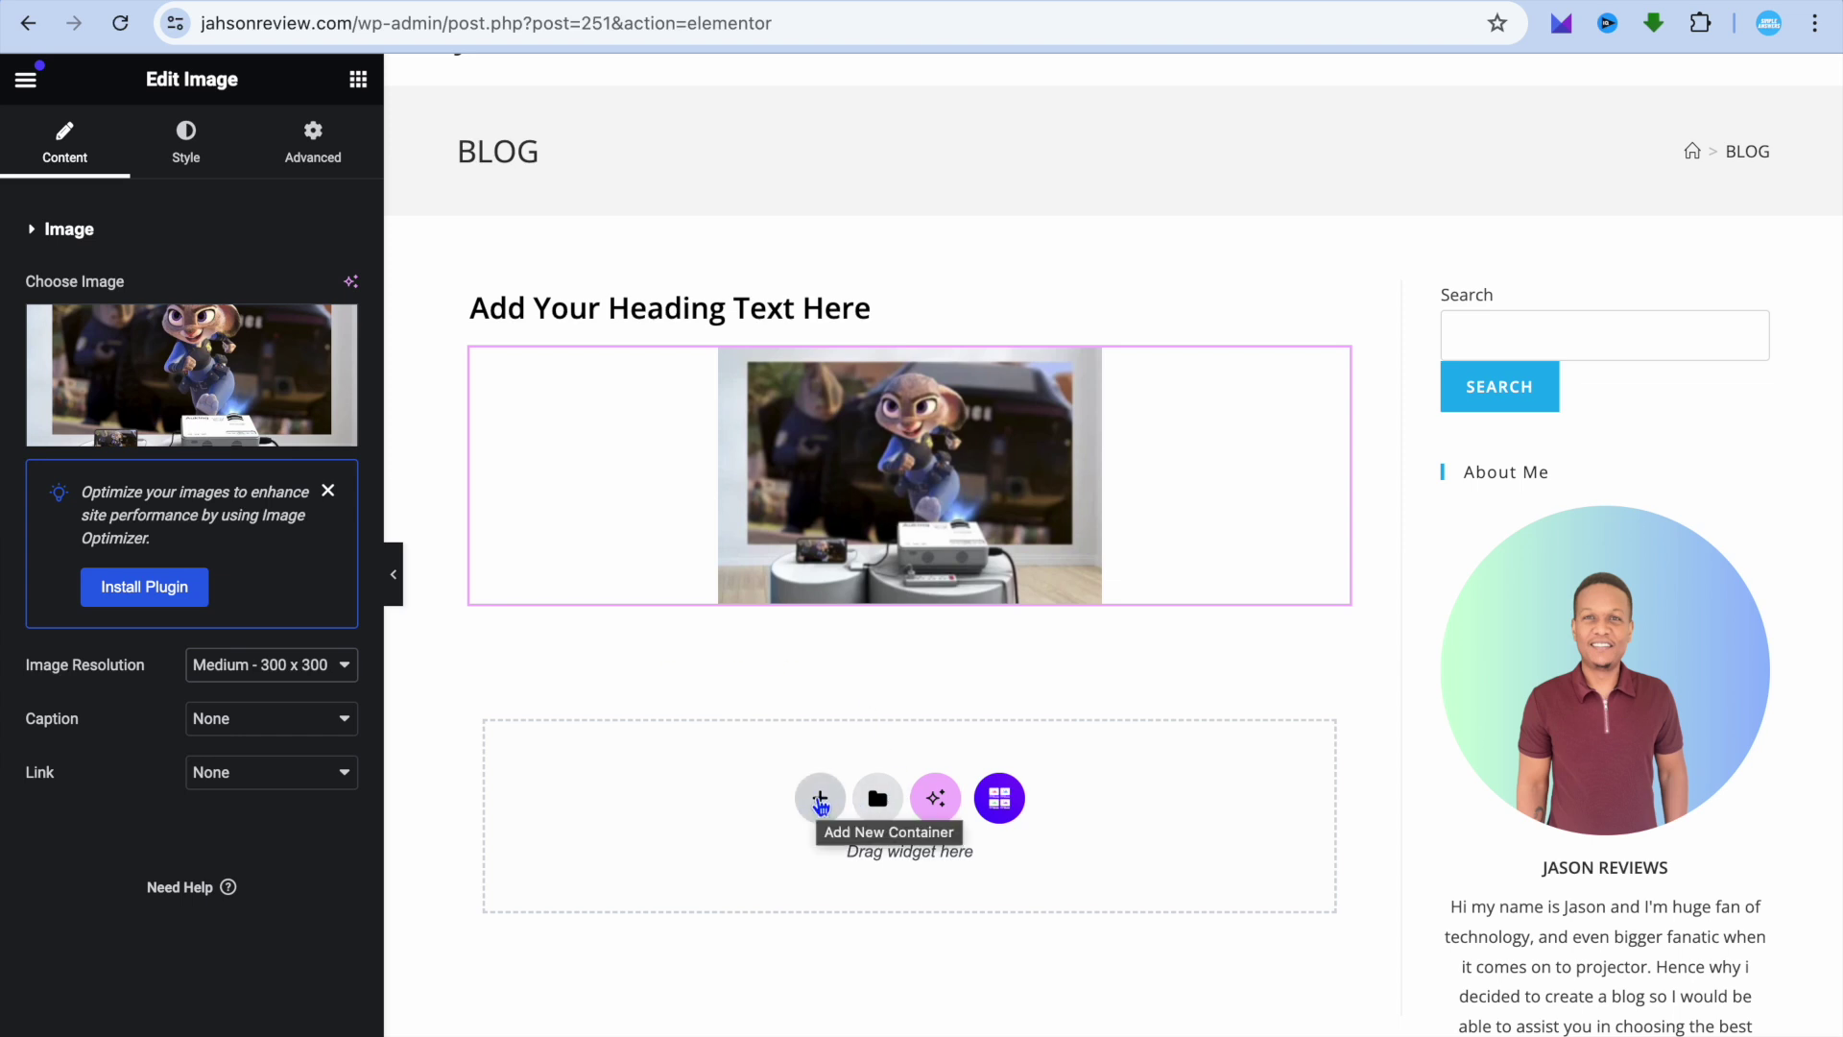
Add a two-column Flexbox container below the projector image
{"action": "left_click", "coordinate": [820, 801]}
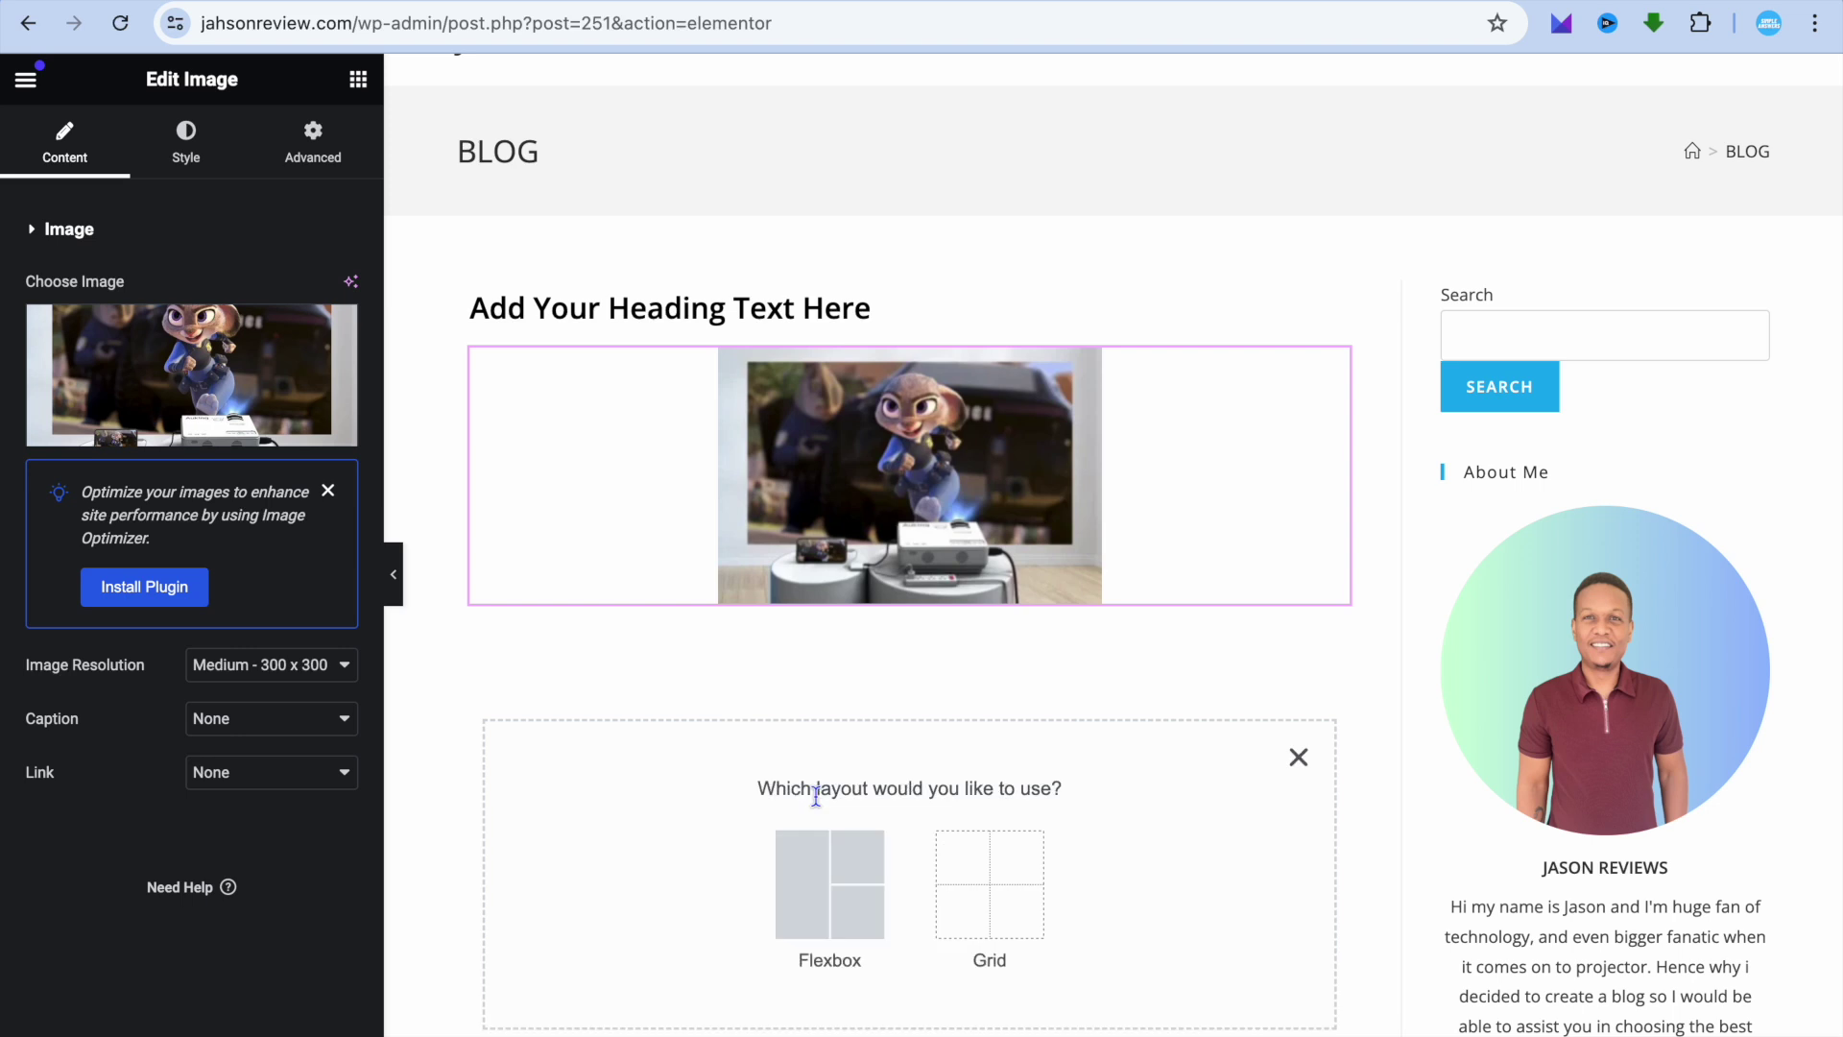
{"action": "left_click", "coordinate": [789, 881]}
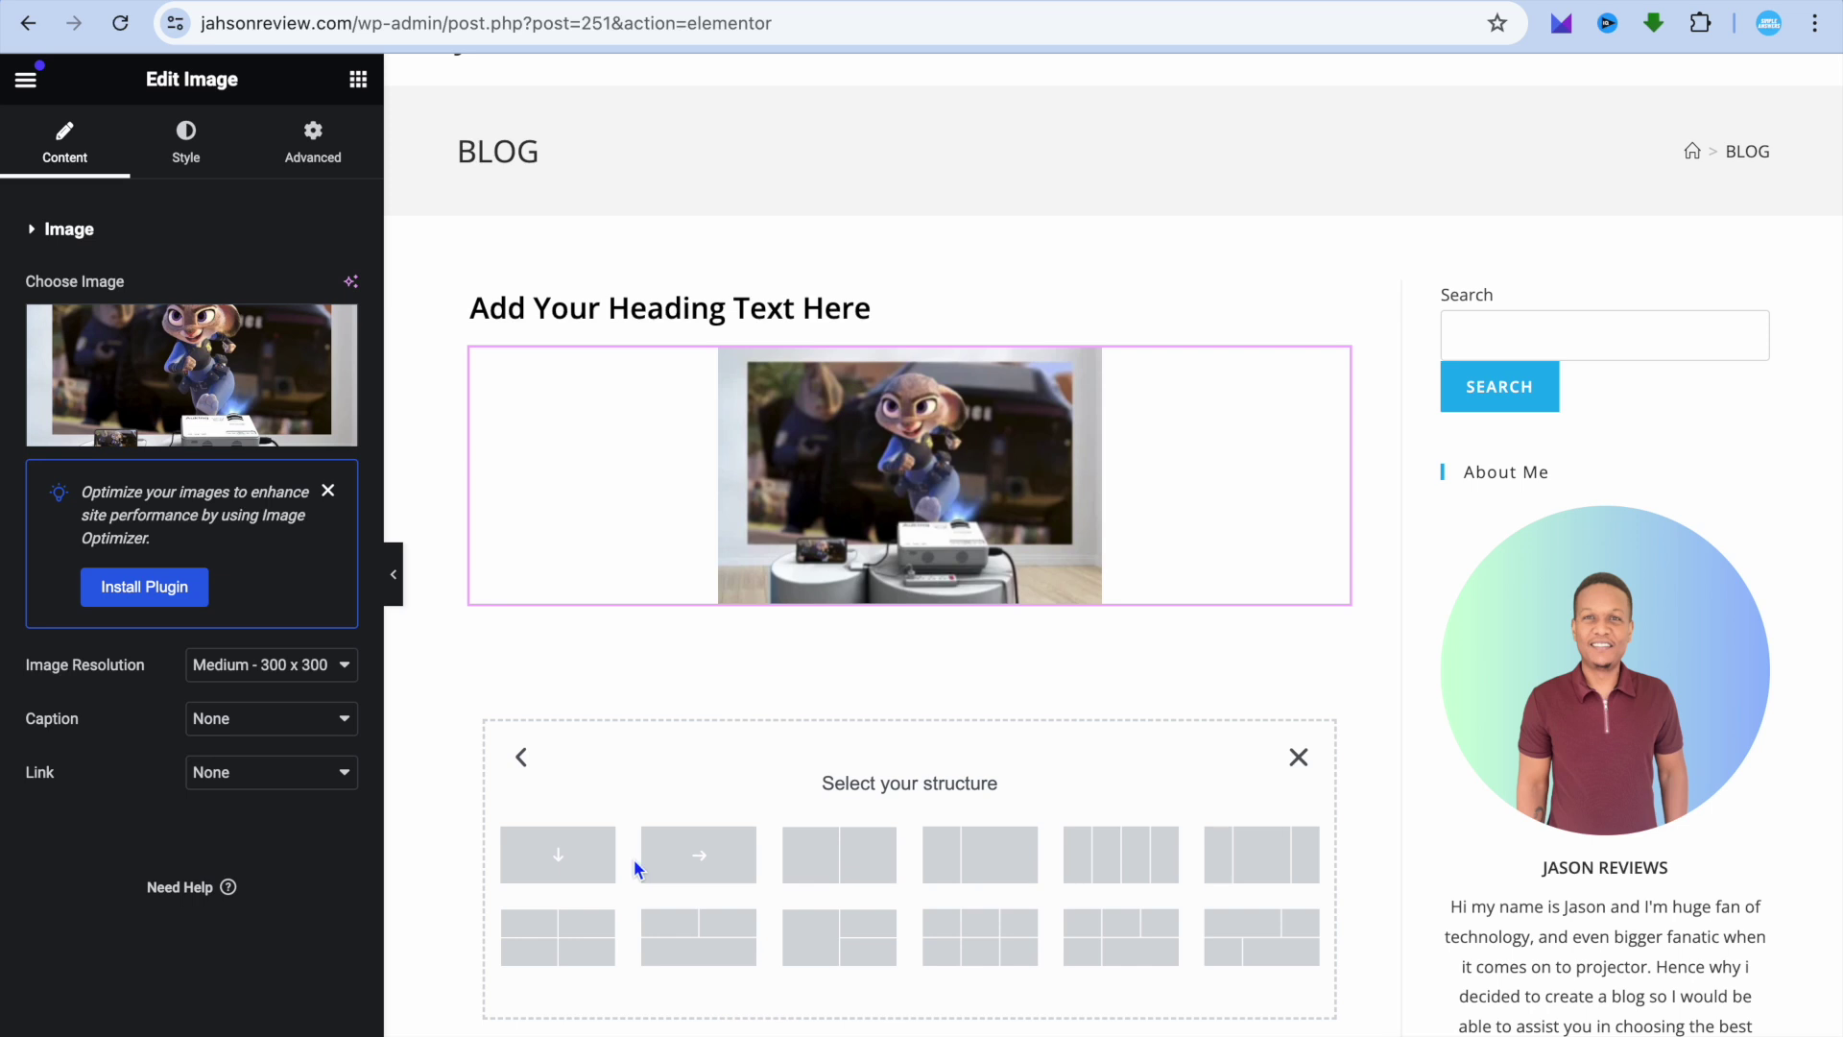
{"action": "scroll", "coordinate": [634, 860], "scroll_direction": "down", "scroll_amount": 1}
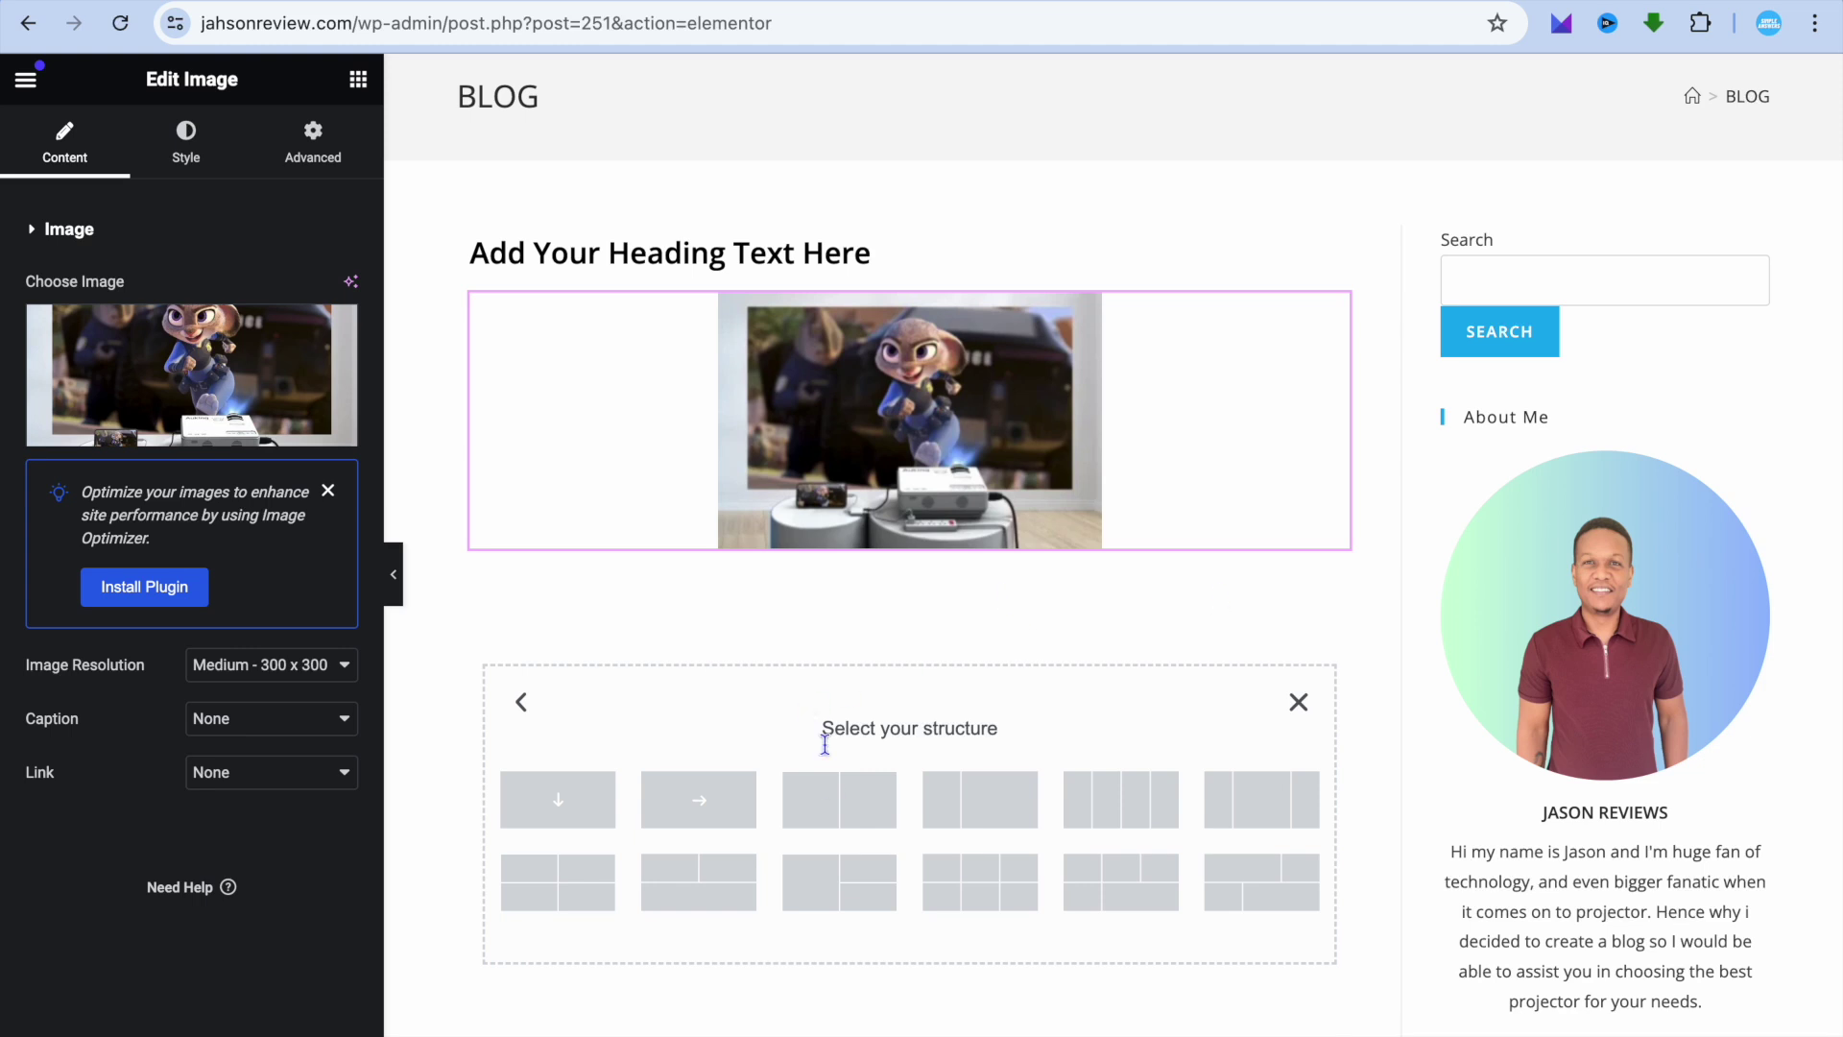
{"action": "left_click", "coordinate": [831, 801]}
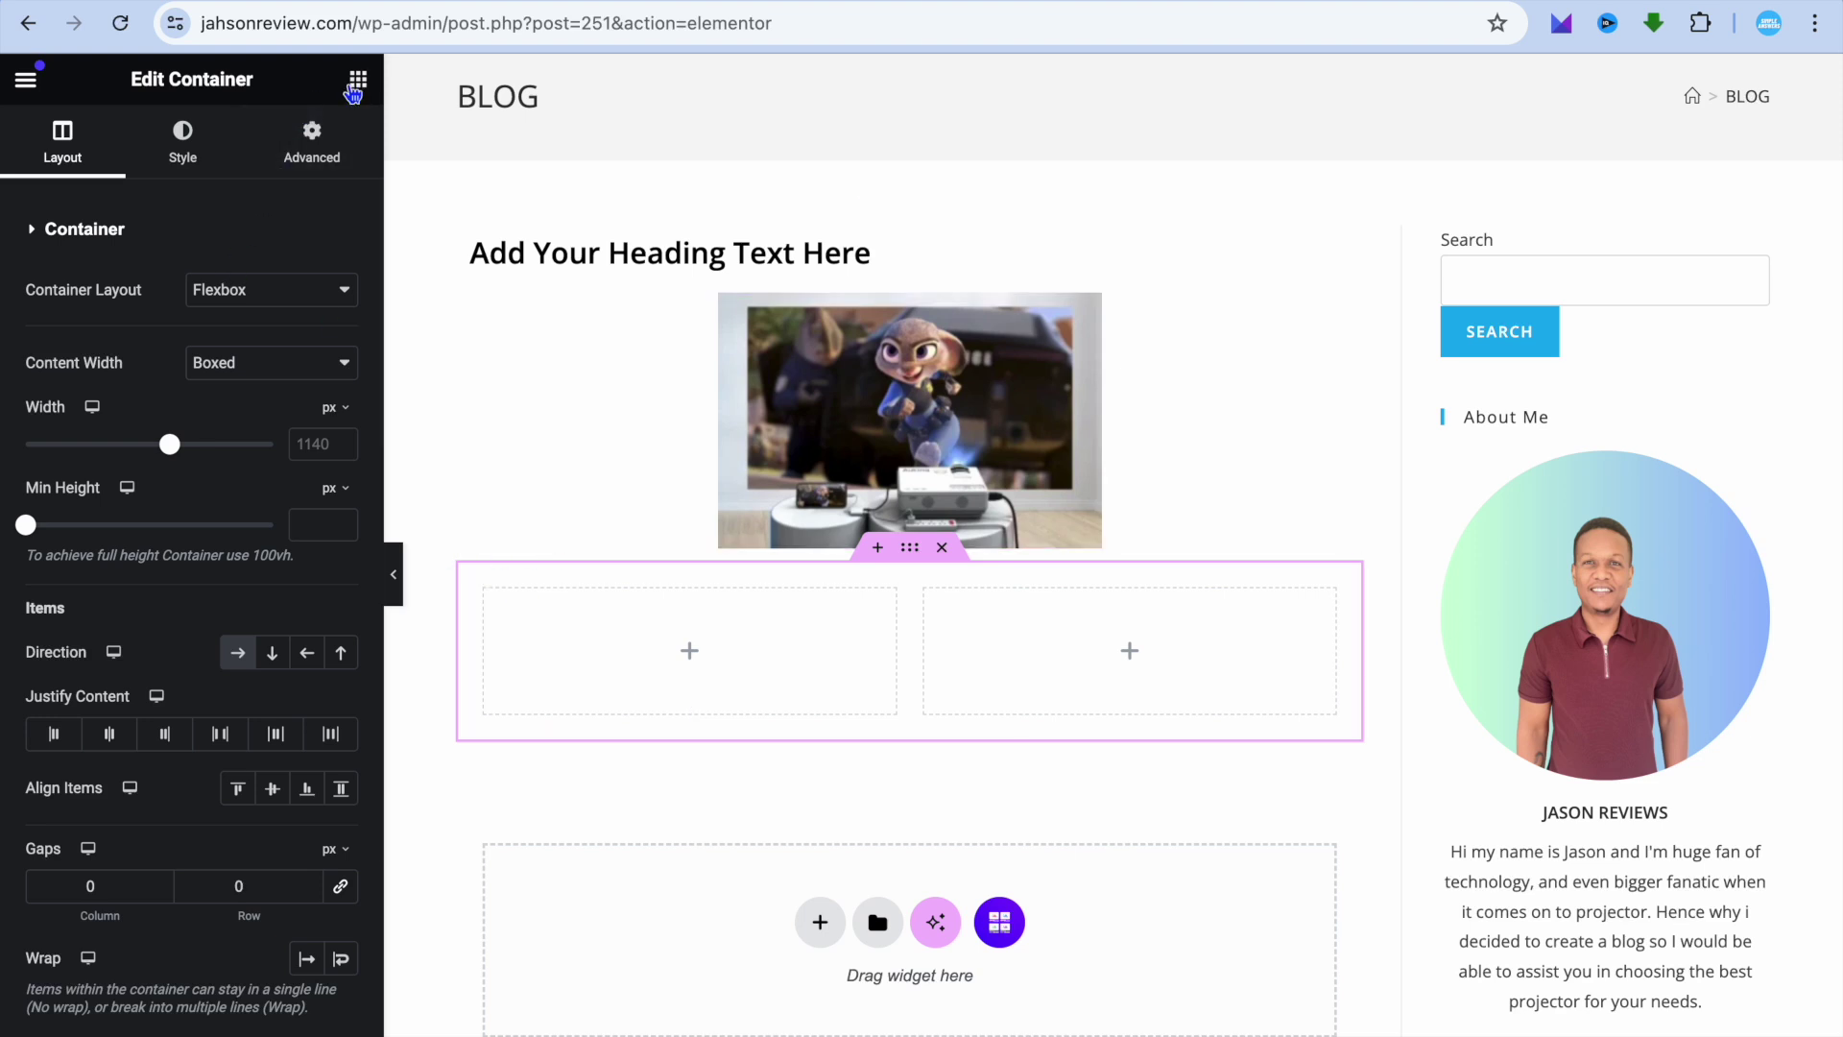
{"action": "left_click", "coordinate": [358, 82]}
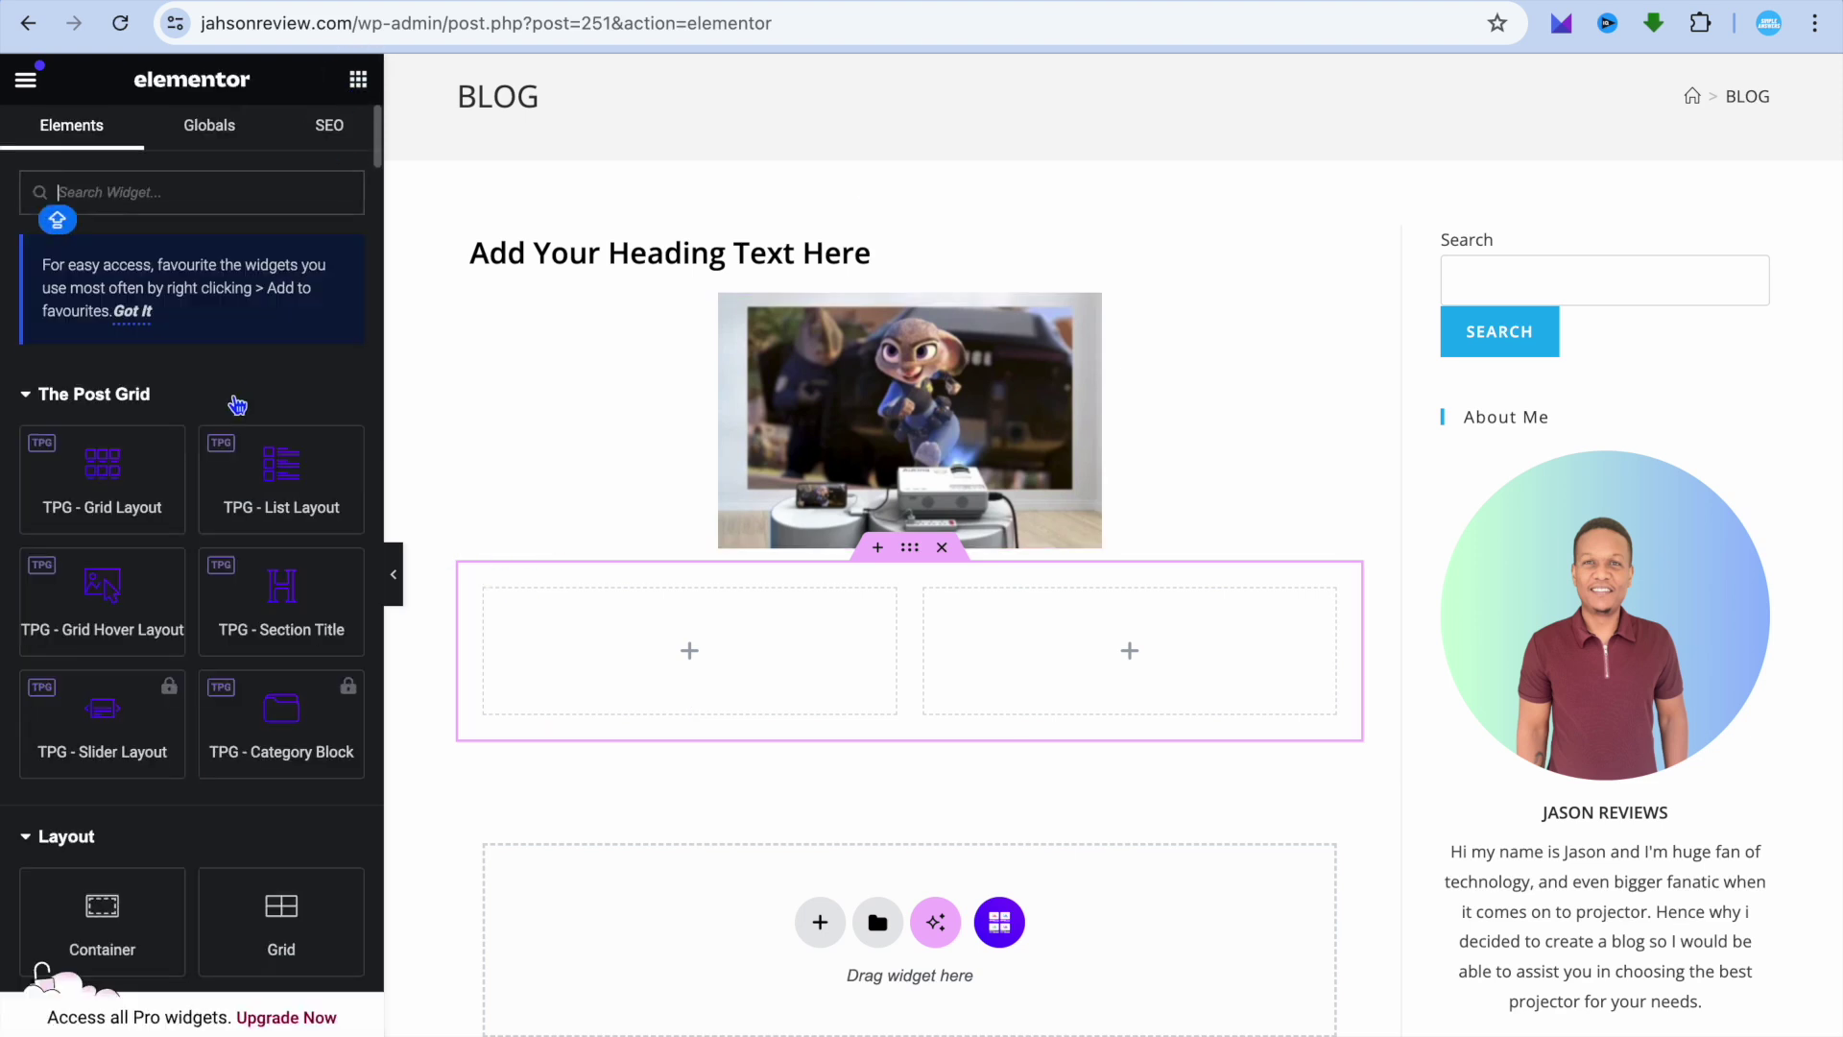
Place a Heading widget in the left column with its tag kept at H2
{"action": "scroll", "coordinate": [233, 419], "scroll_direction": "down", "scroll_amount": 5}
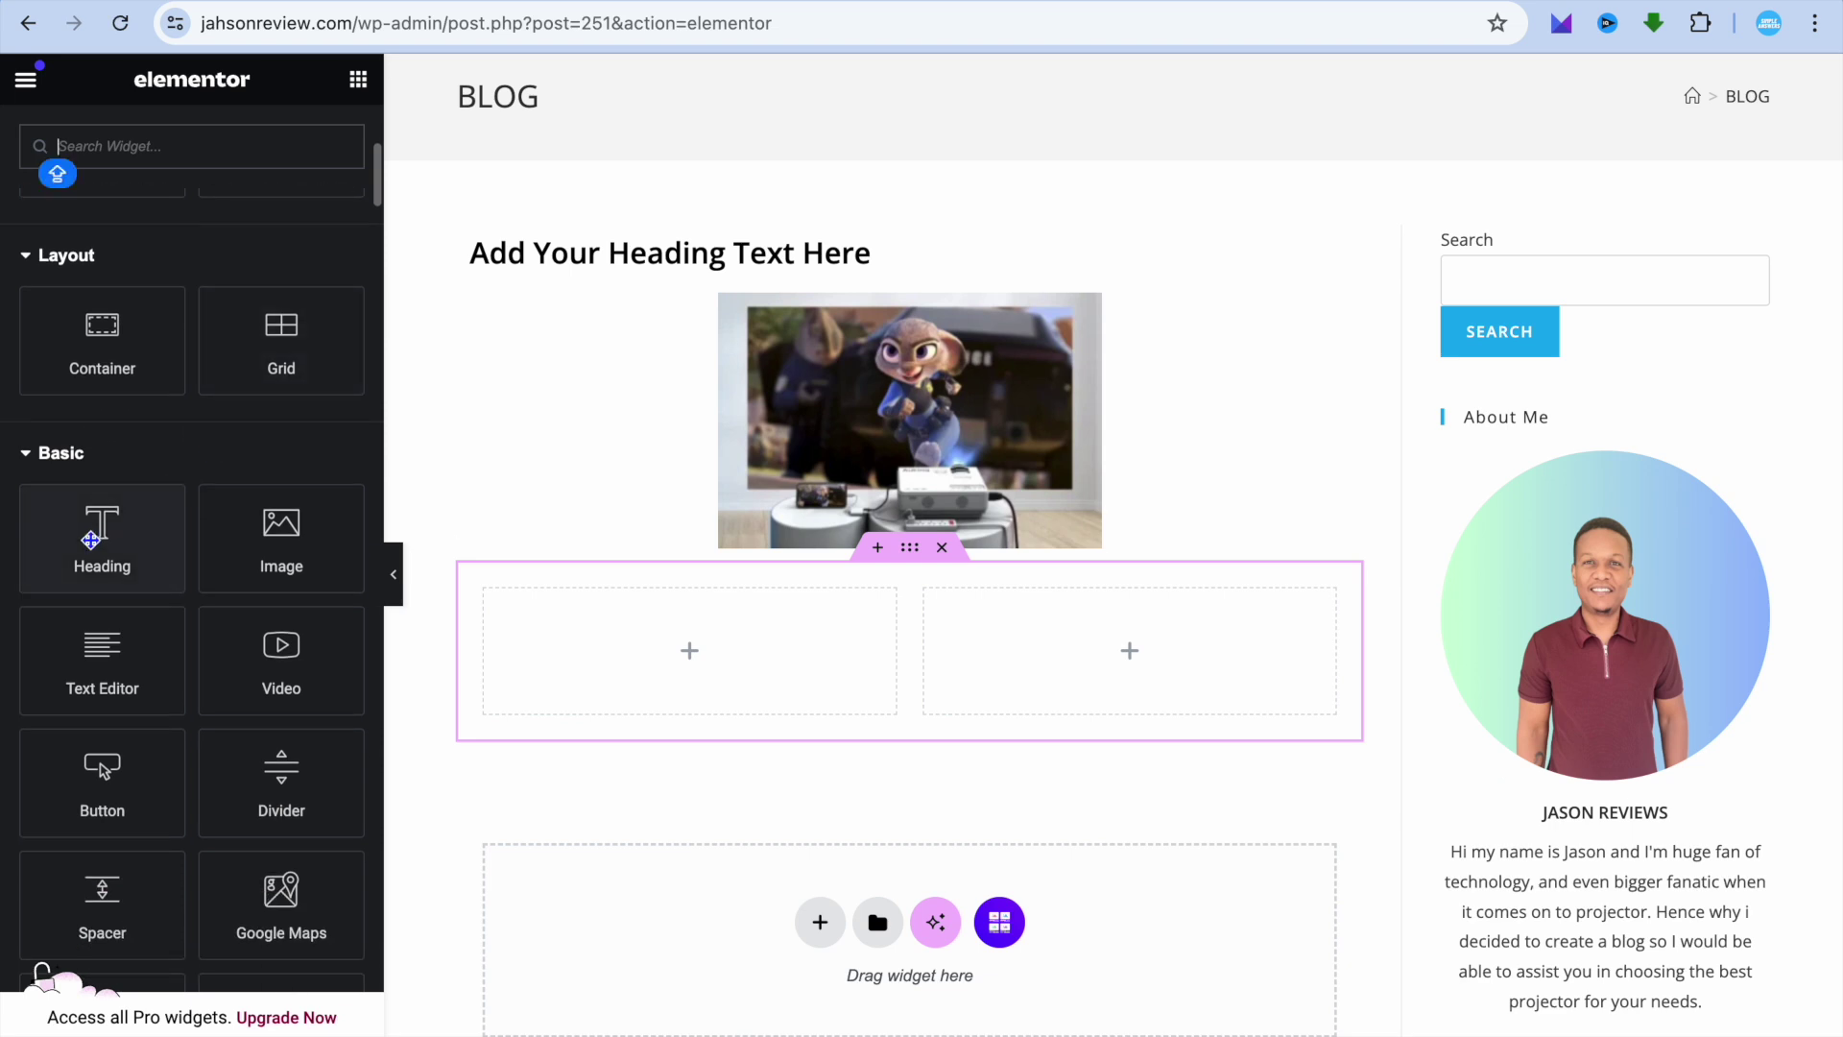
{"action": "left_click_drag", "start_coordinate": [96, 538], "coordinate": [700, 601]}
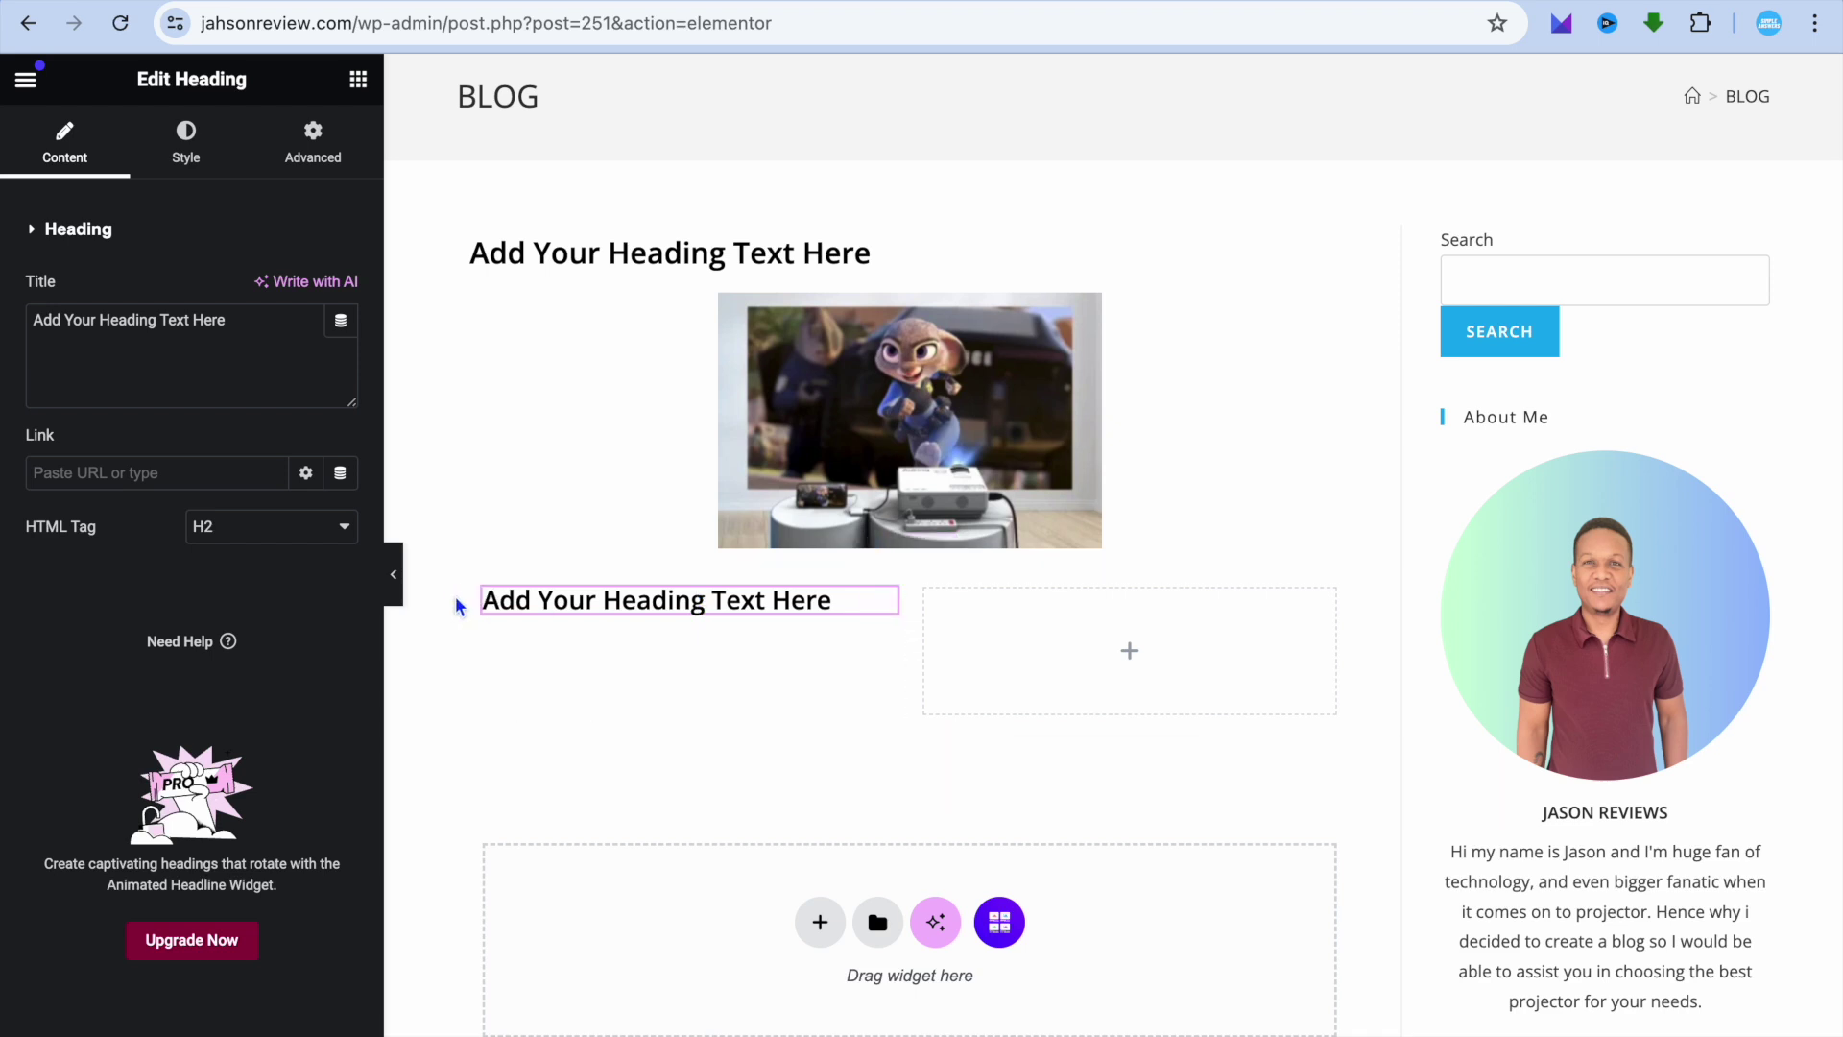
{"action": "left_click", "coordinate": [345, 528]}
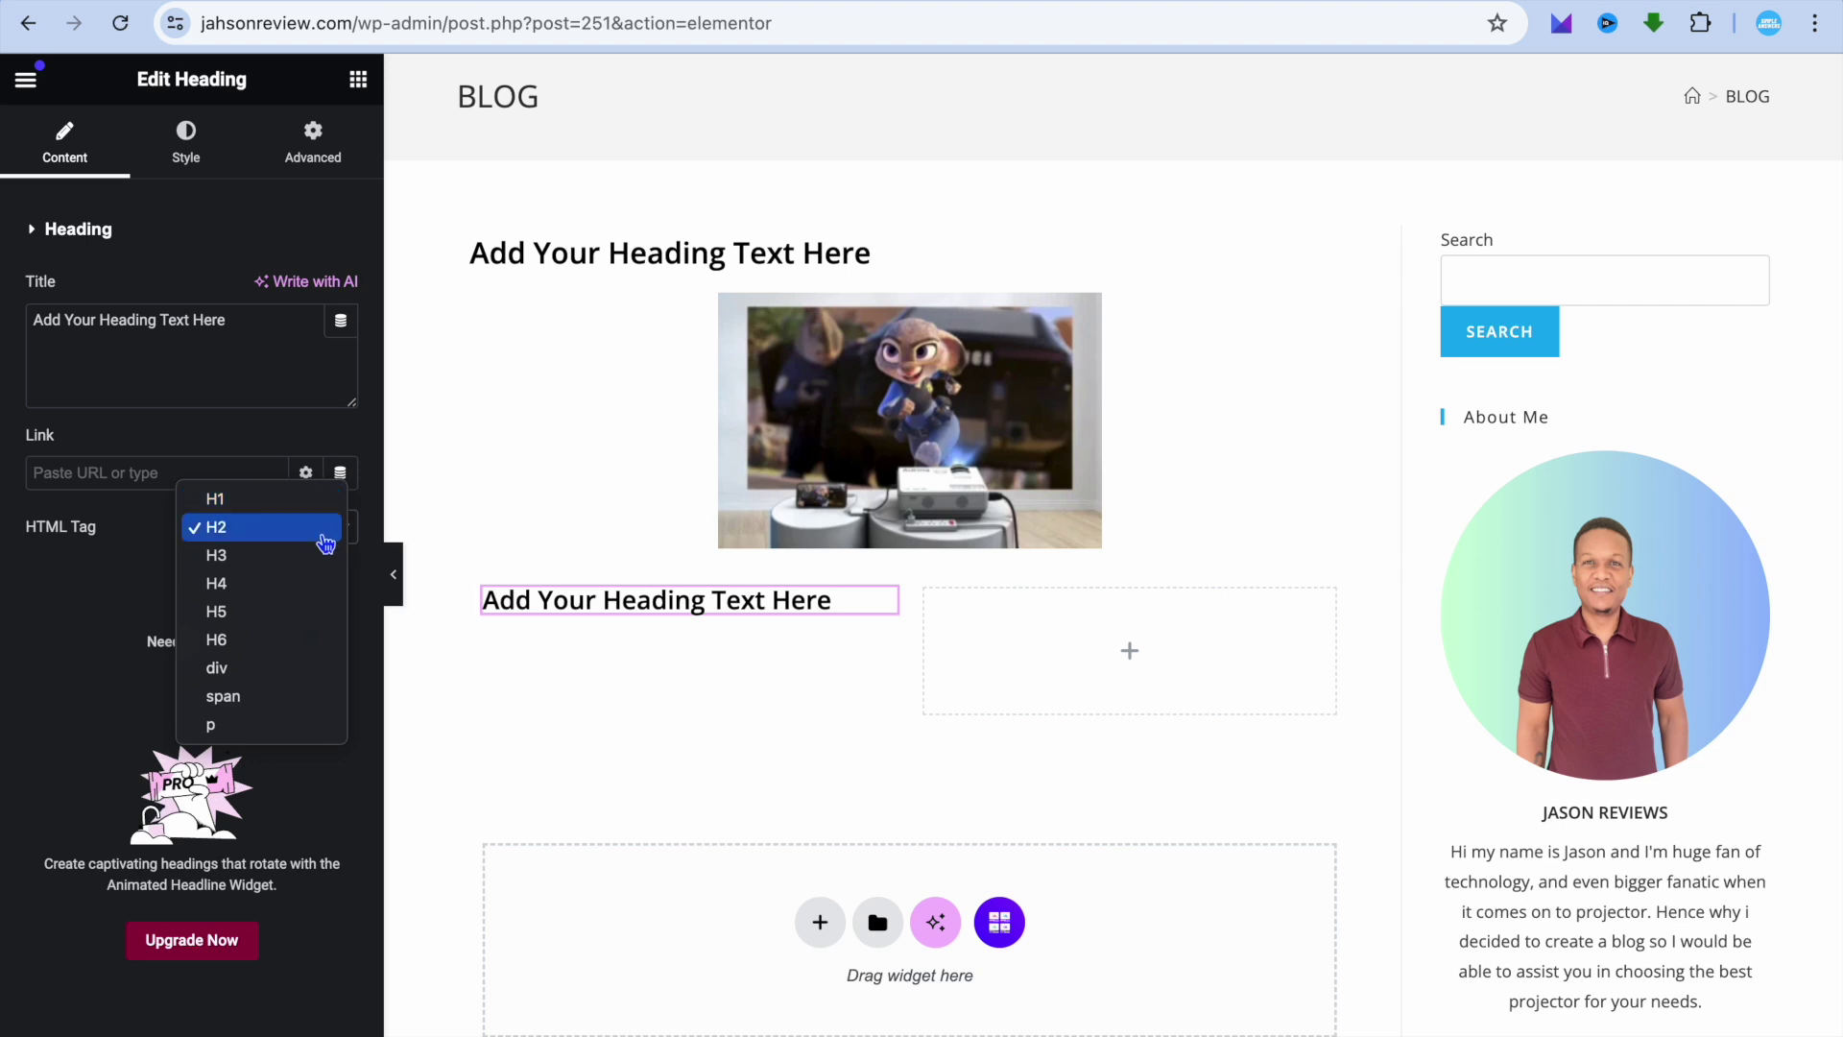
{"action": "left_click", "coordinate": [325, 539]}
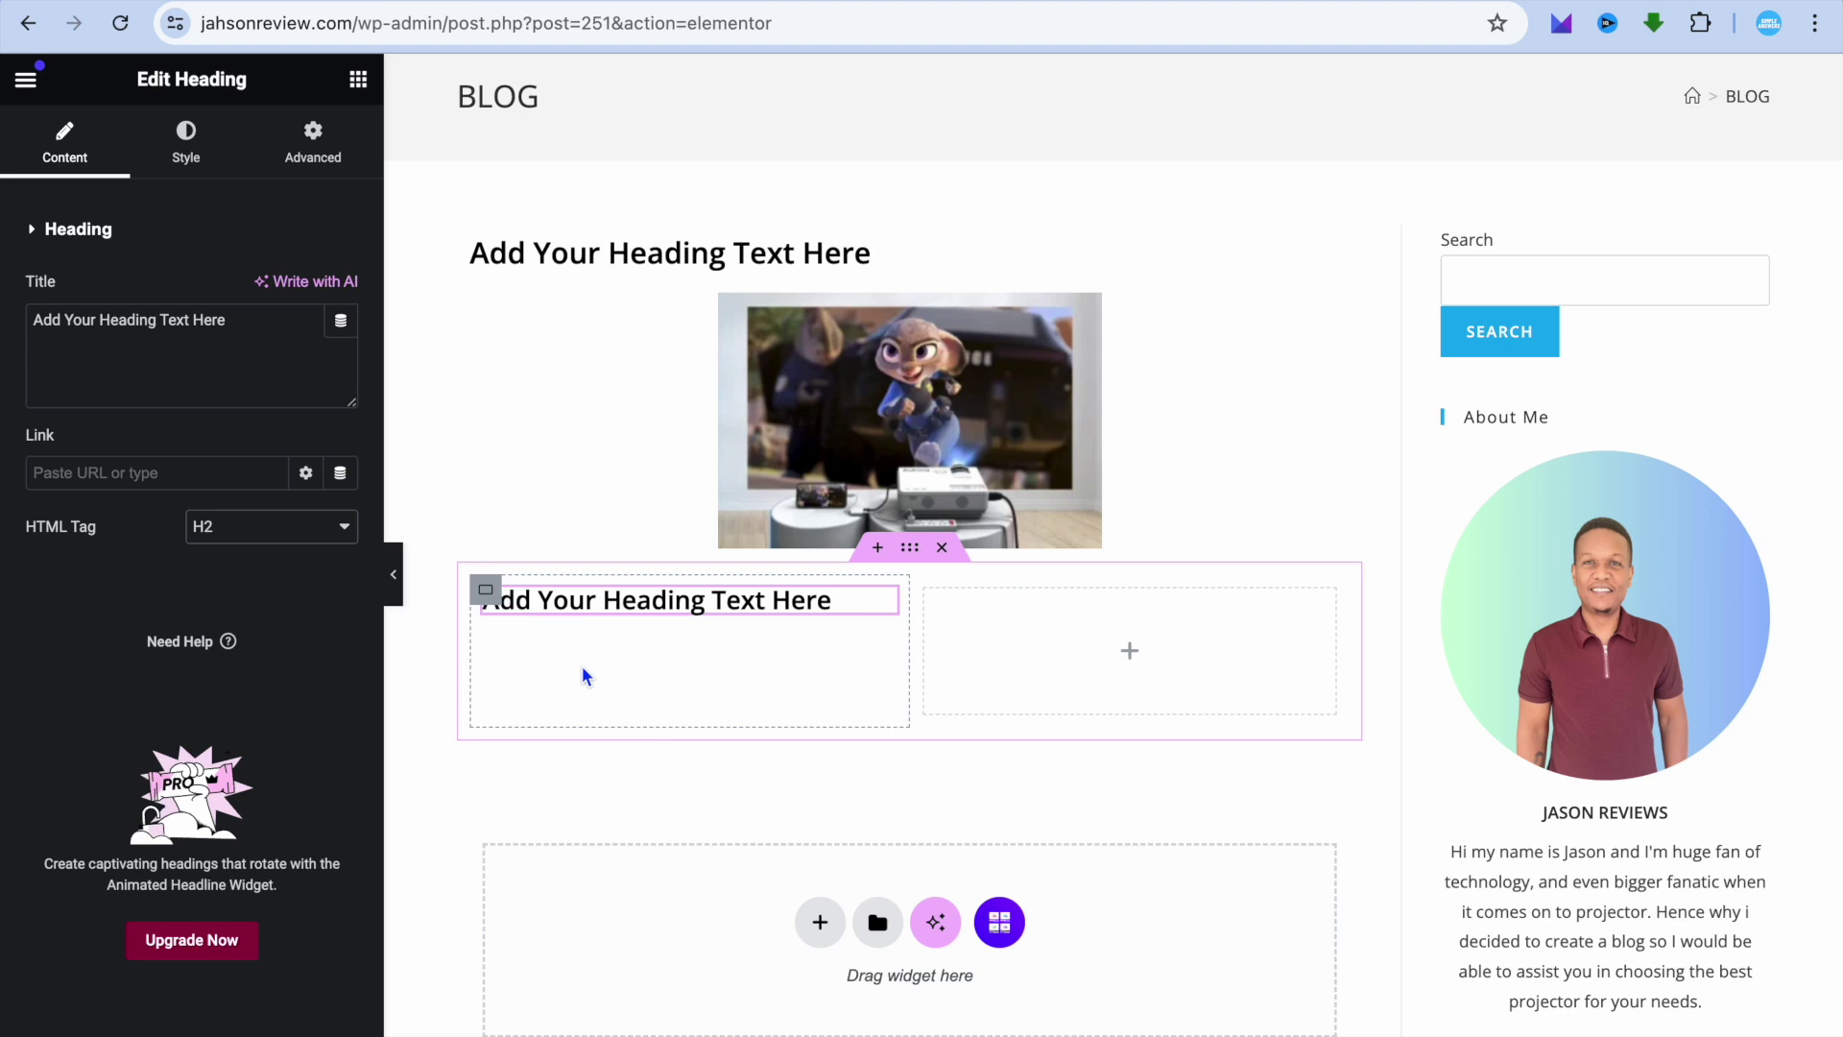
Add a Text Editor widget with Lorem ipsum text under the column's heading
{"action": "left_click", "coordinate": [365, 85]}
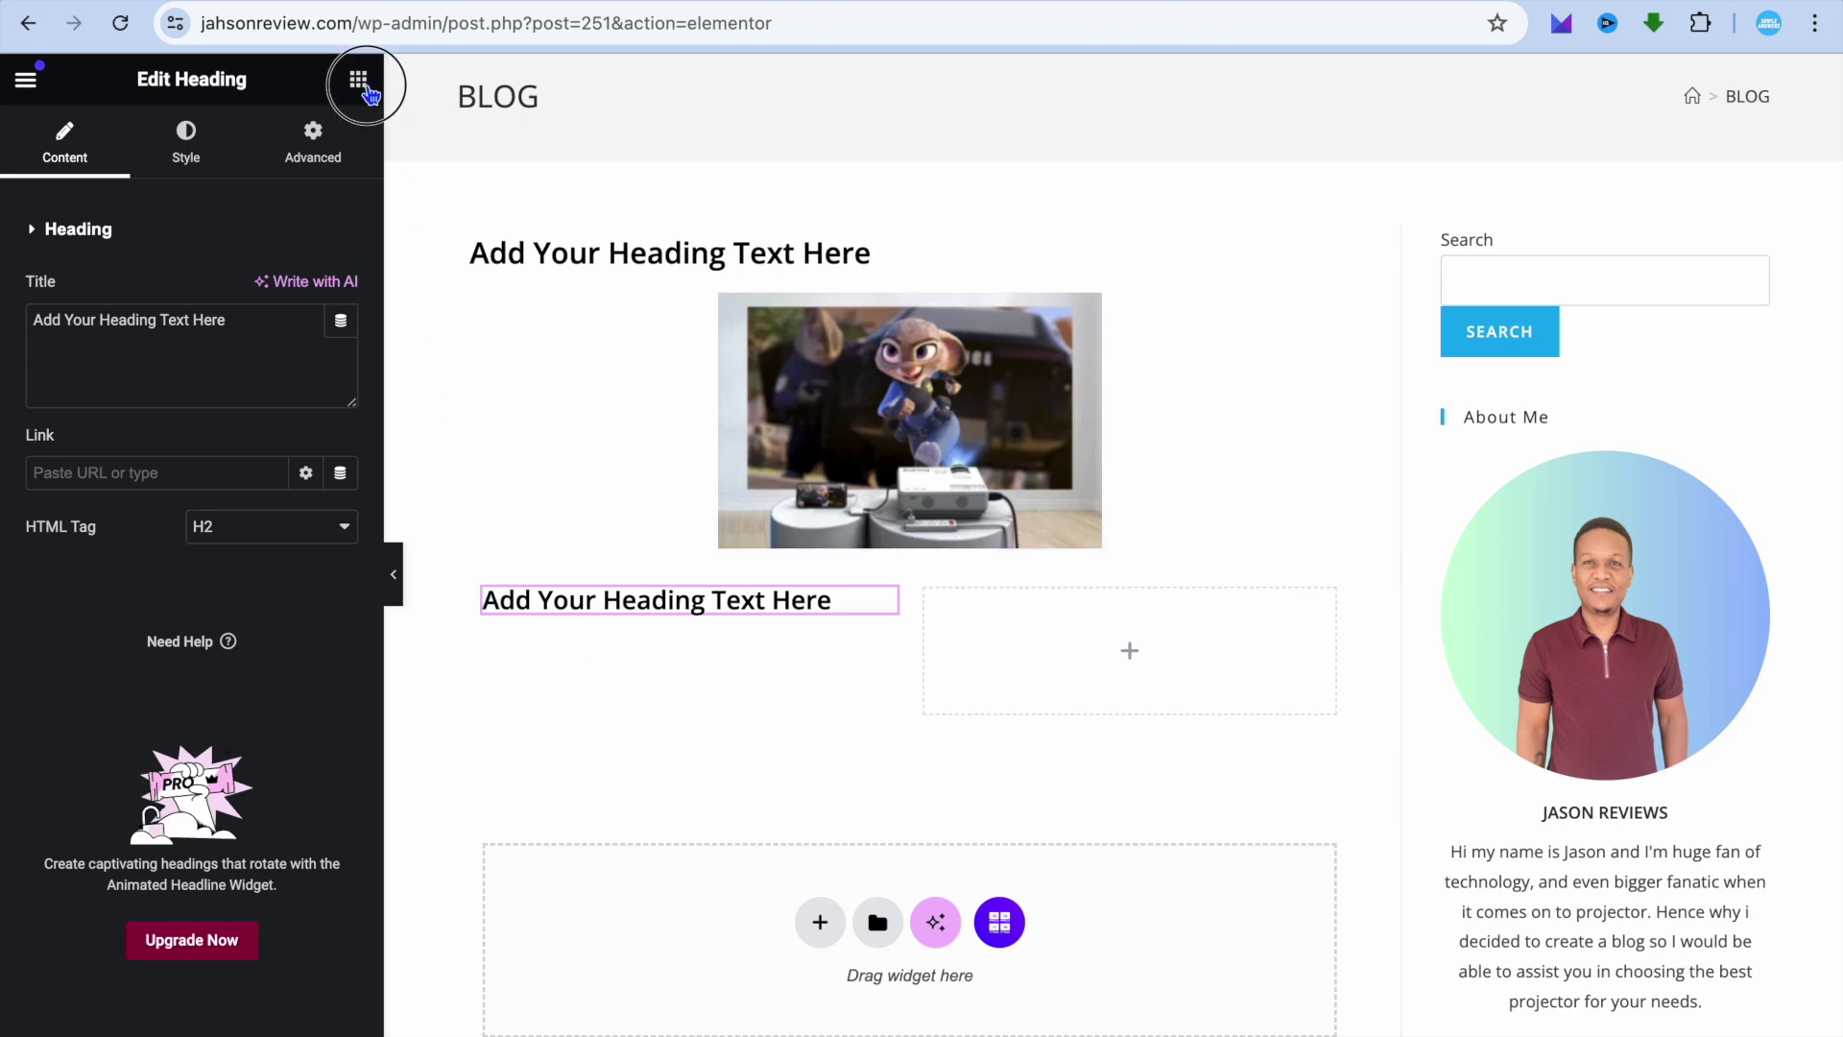
{"action": "scroll", "coordinate": [288, 459], "scroll_direction": "down", "scroll_amount": 4}
{"action": "scroll", "coordinate": [293, 455], "scroll_direction": "down", "scroll_amount": 6}
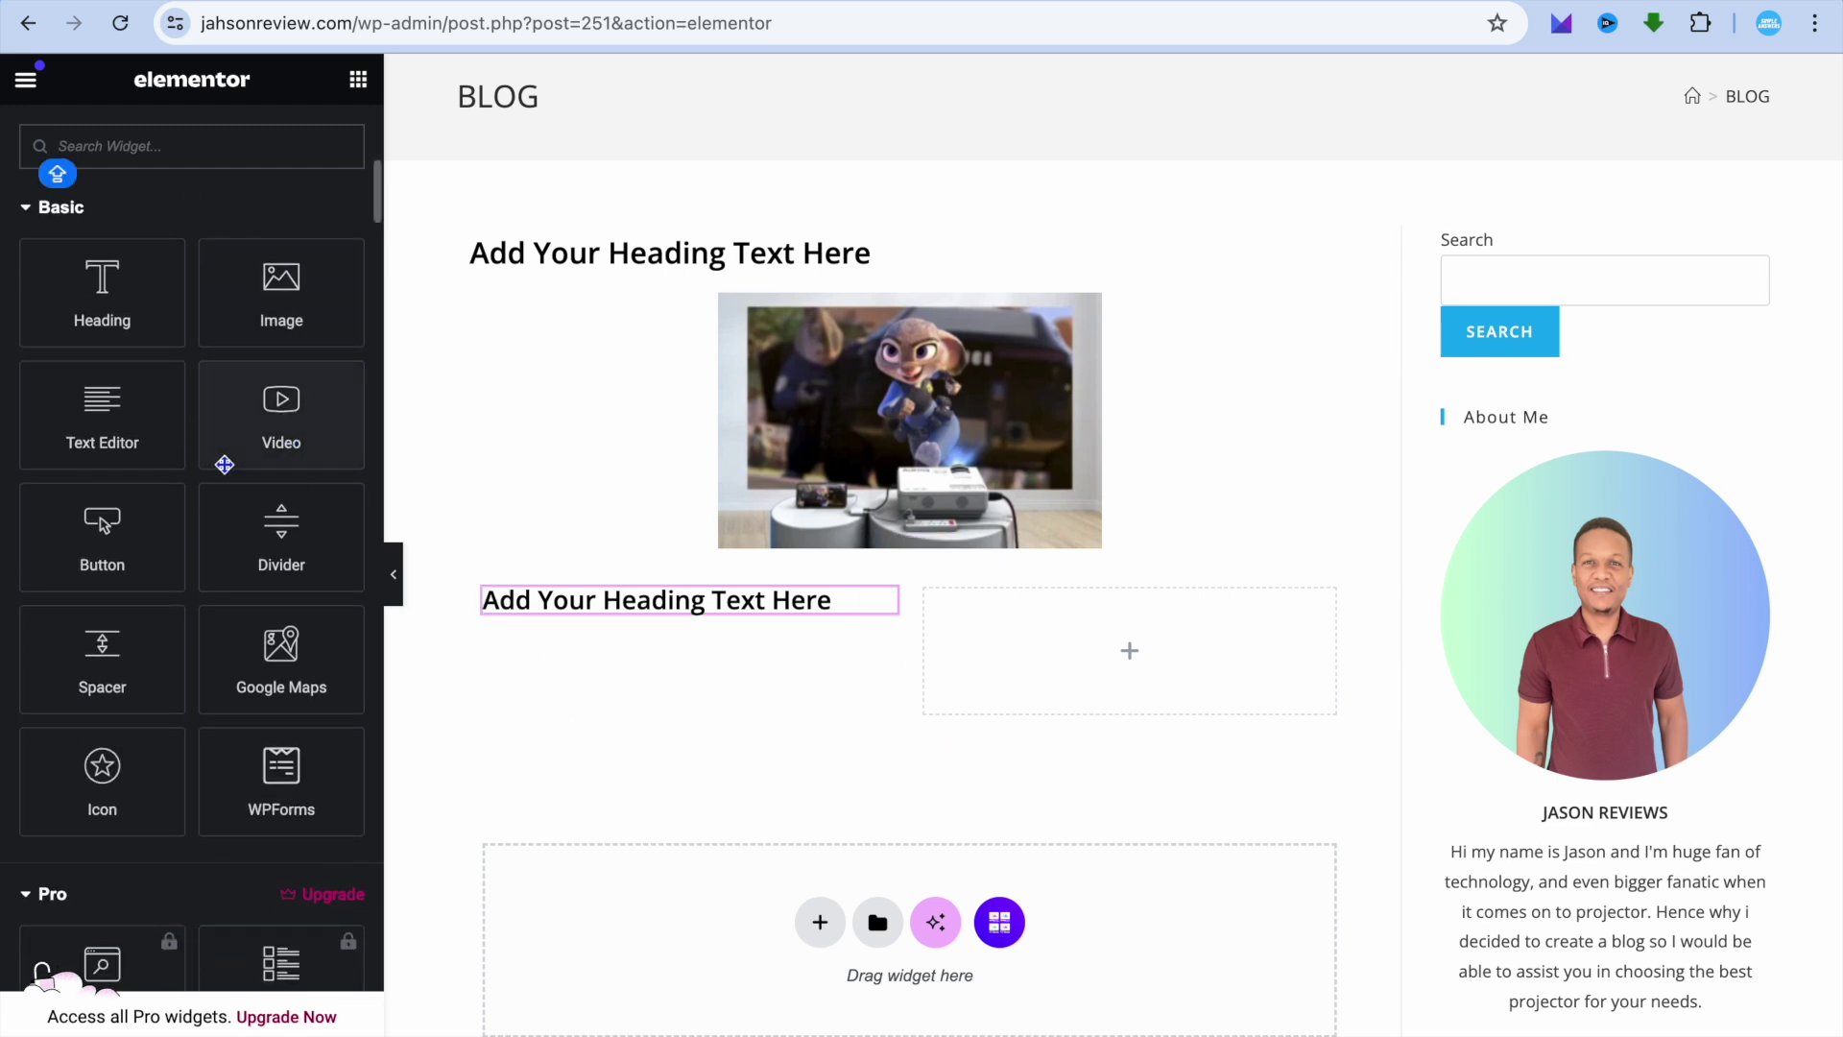
{"action": "left_click_drag", "start_coordinate": [104, 424], "coordinate": [636, 615]}
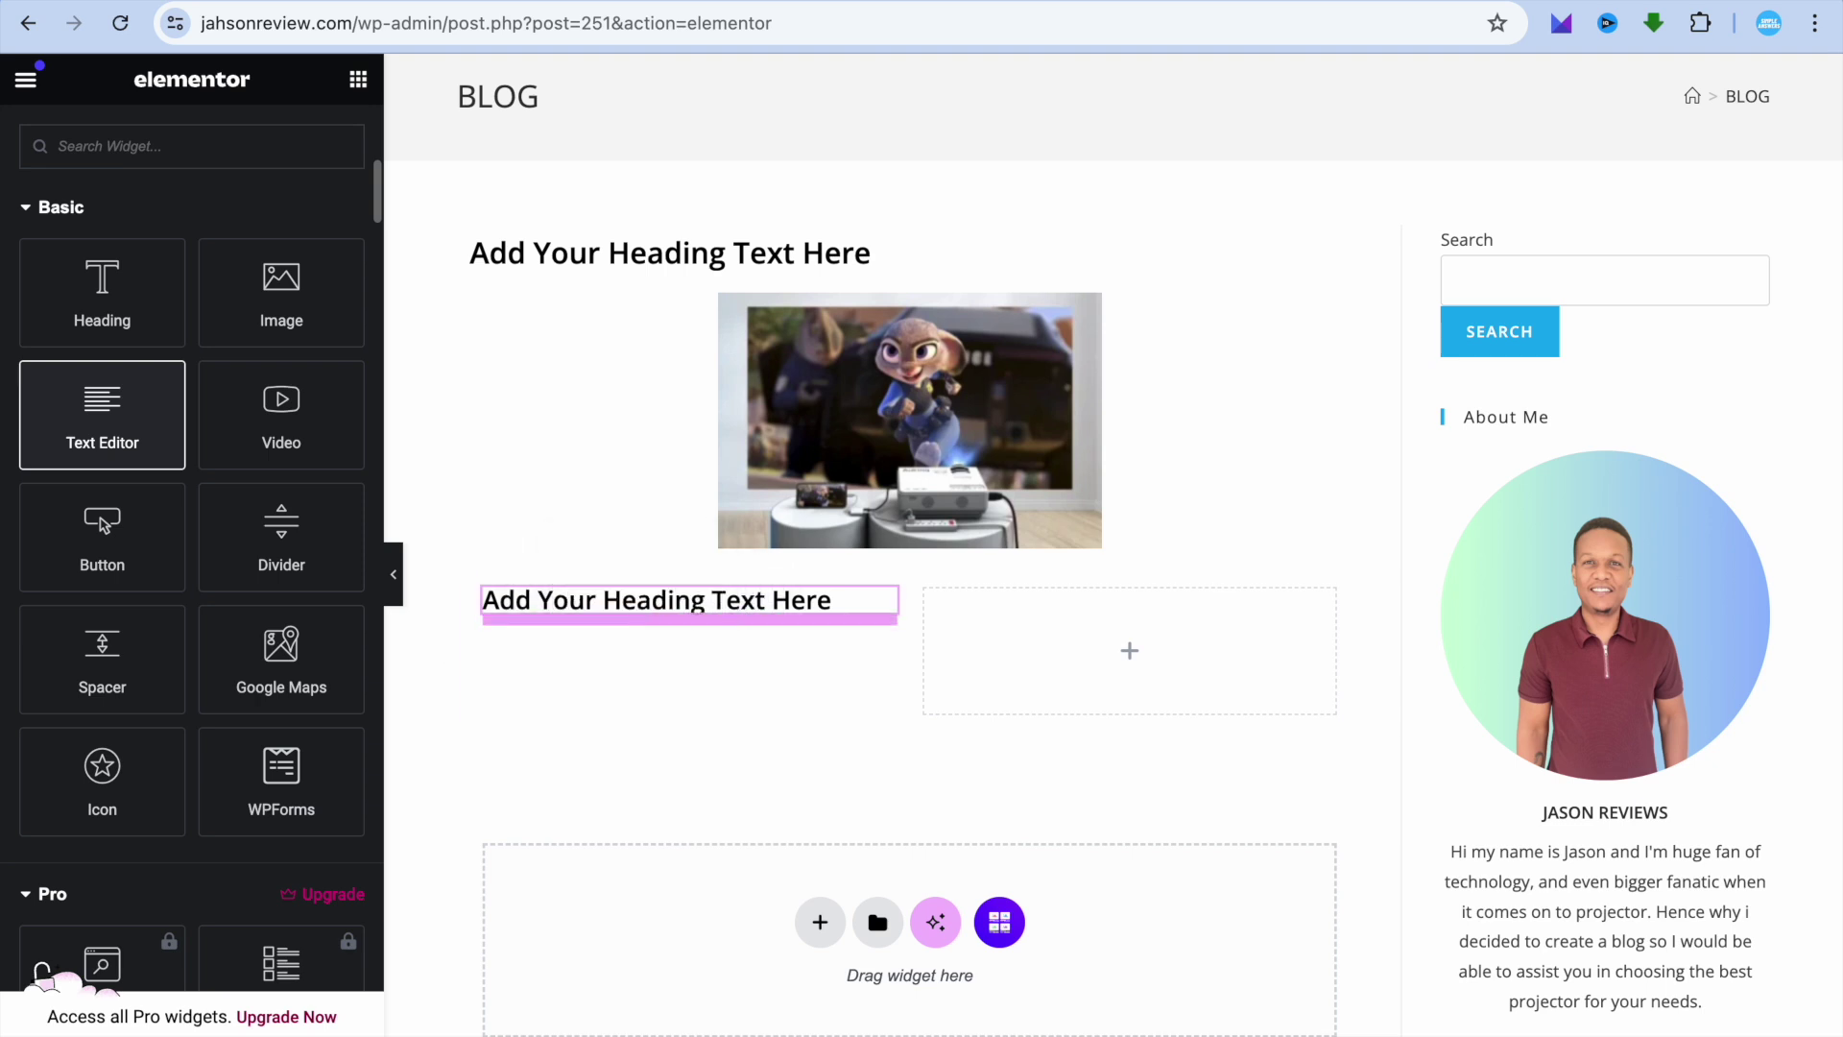
{"action": "left_click", "coordinate": [278, 566]}
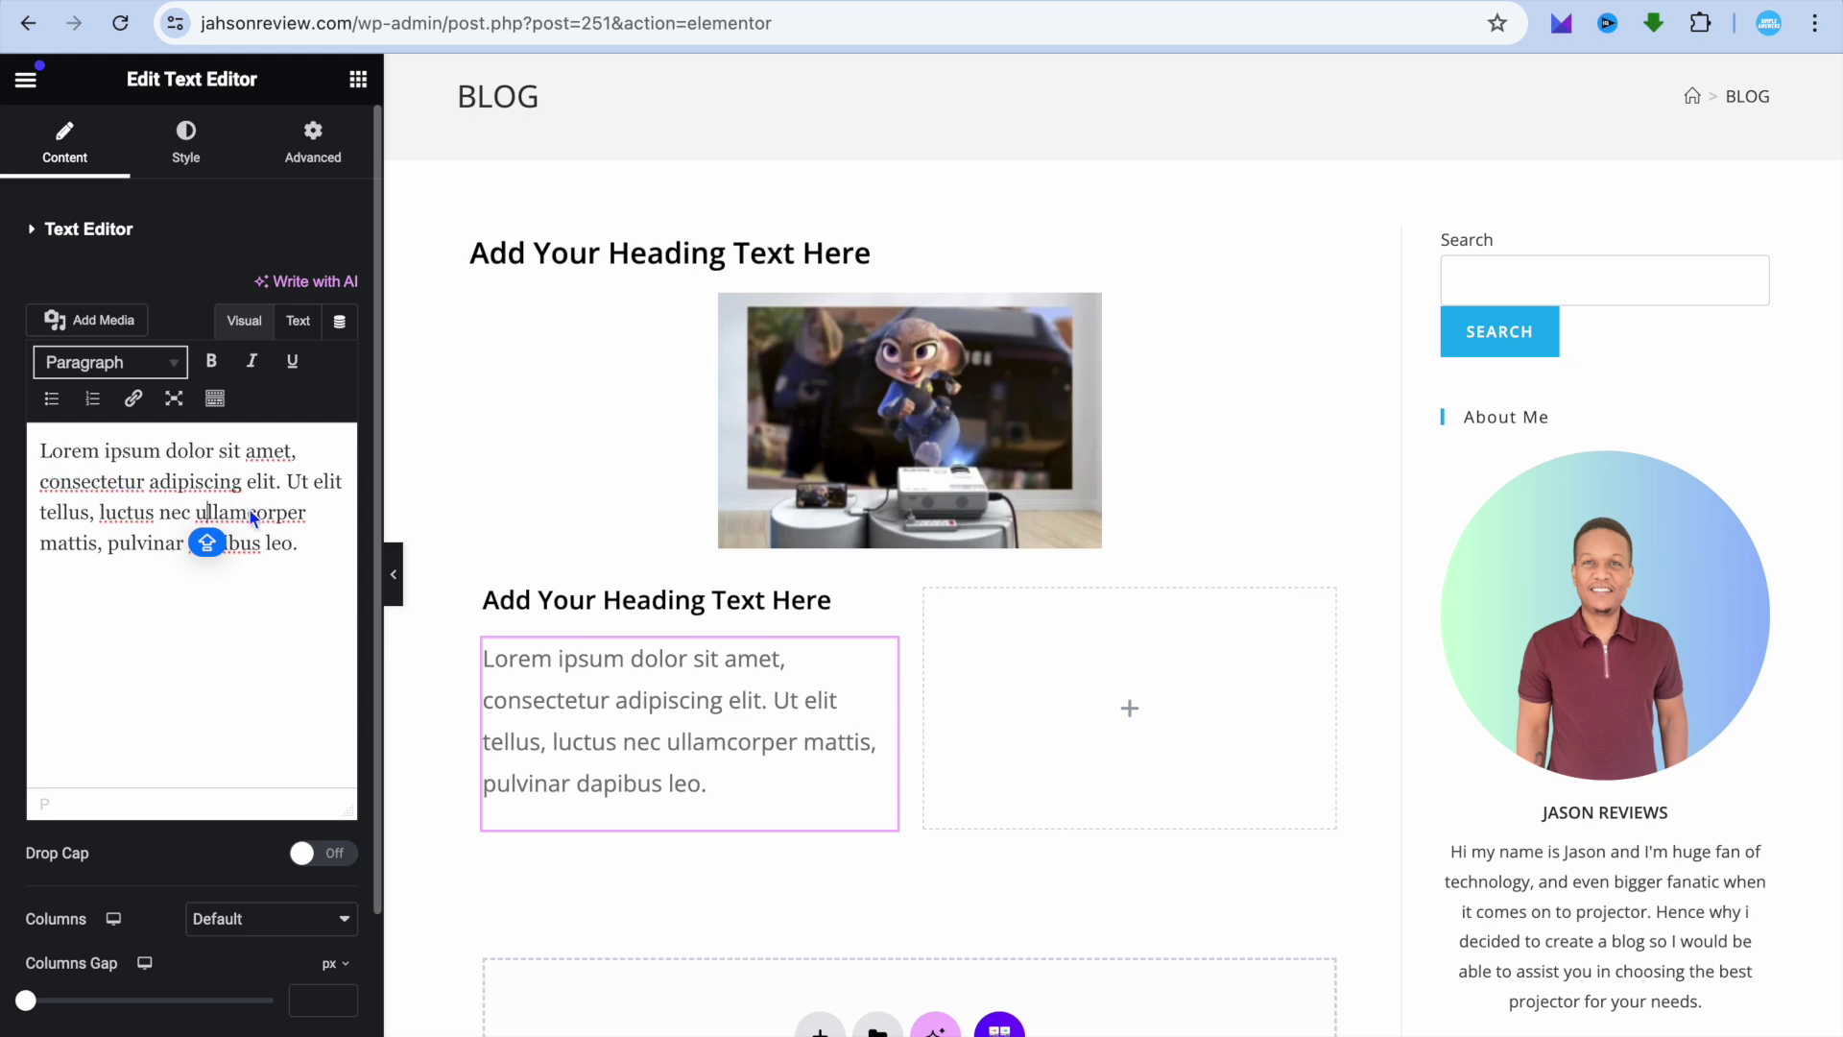
{"action": "left_click", "coordinate": [358, 78]}
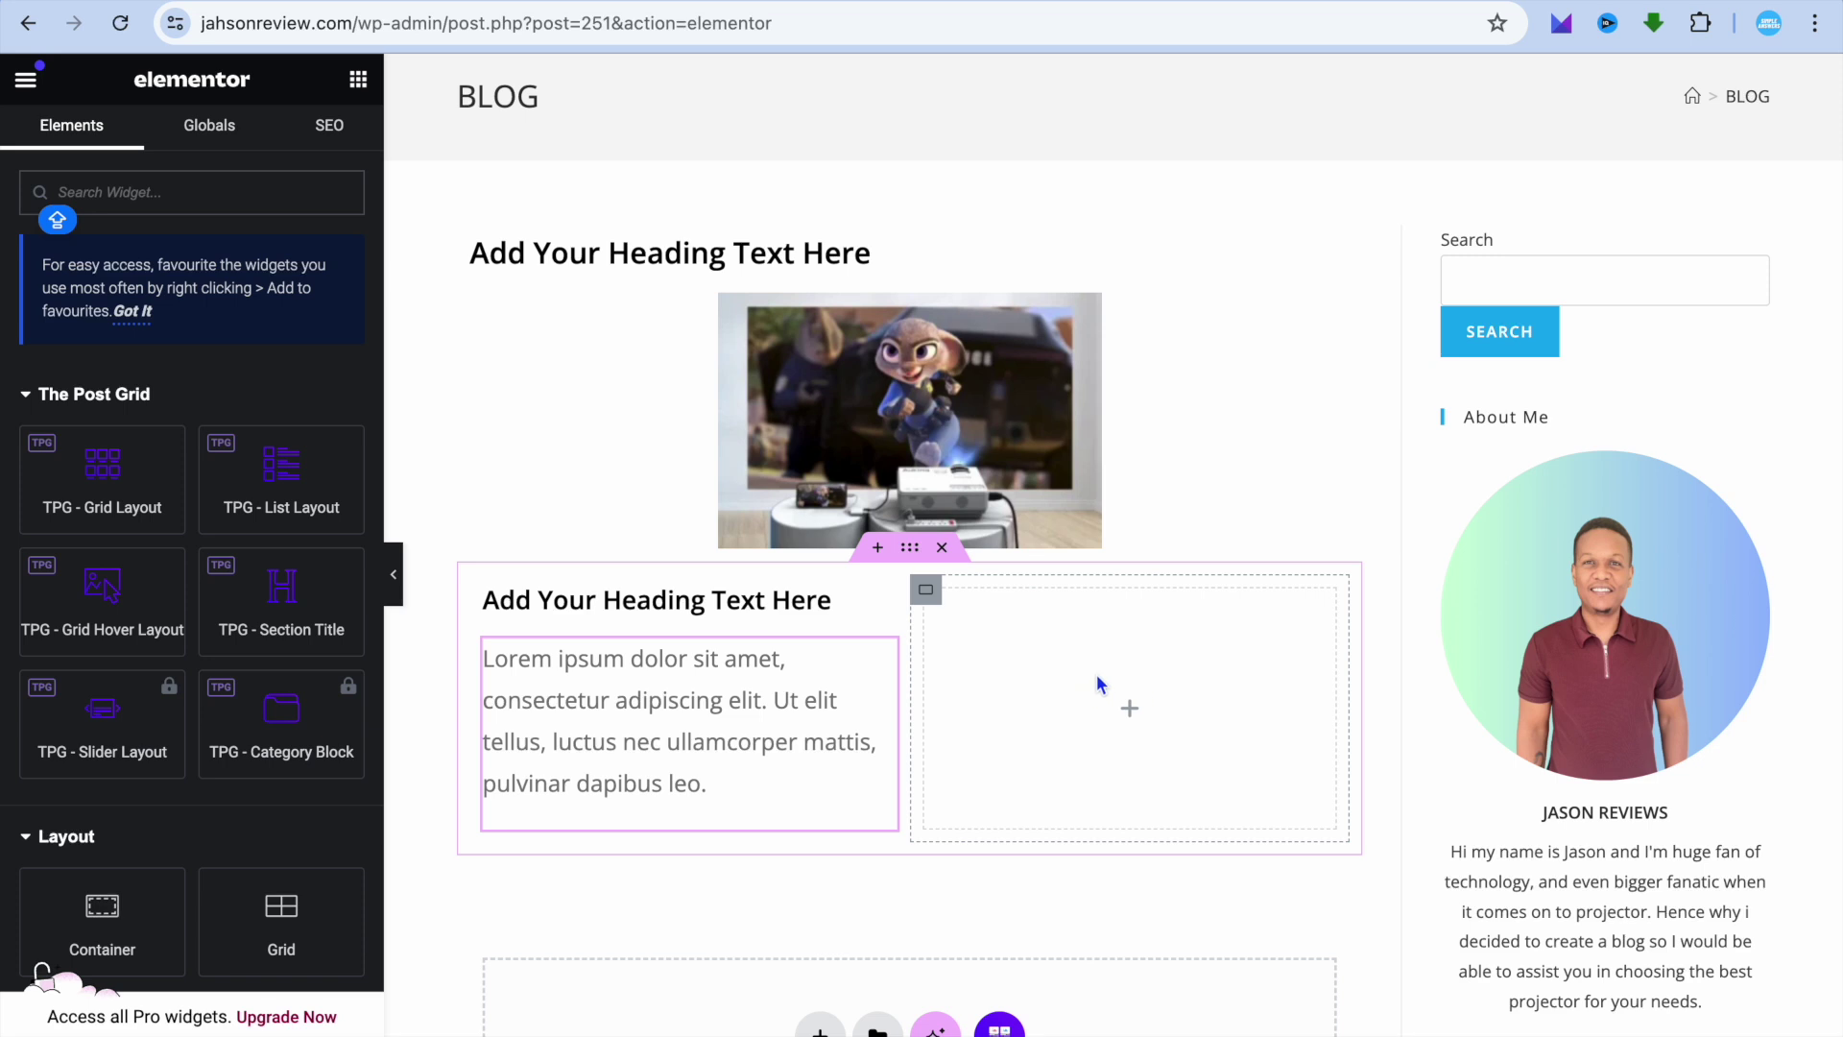
Put a Video widget in the right column, keeping YouTube as source after trying Self Hosted
{"action": "scroll", "coordinate": [204, 653], "scroll_direction": "down", "scroll_amount": 1}
{"action": "scroll", "coordinate": [205, 654], "scroll_direction": "down", "scroll_amount": 6}
{"action": "left_click_drag", "start_coordinate": [286, 611], "coordinate": [1139, 679]}
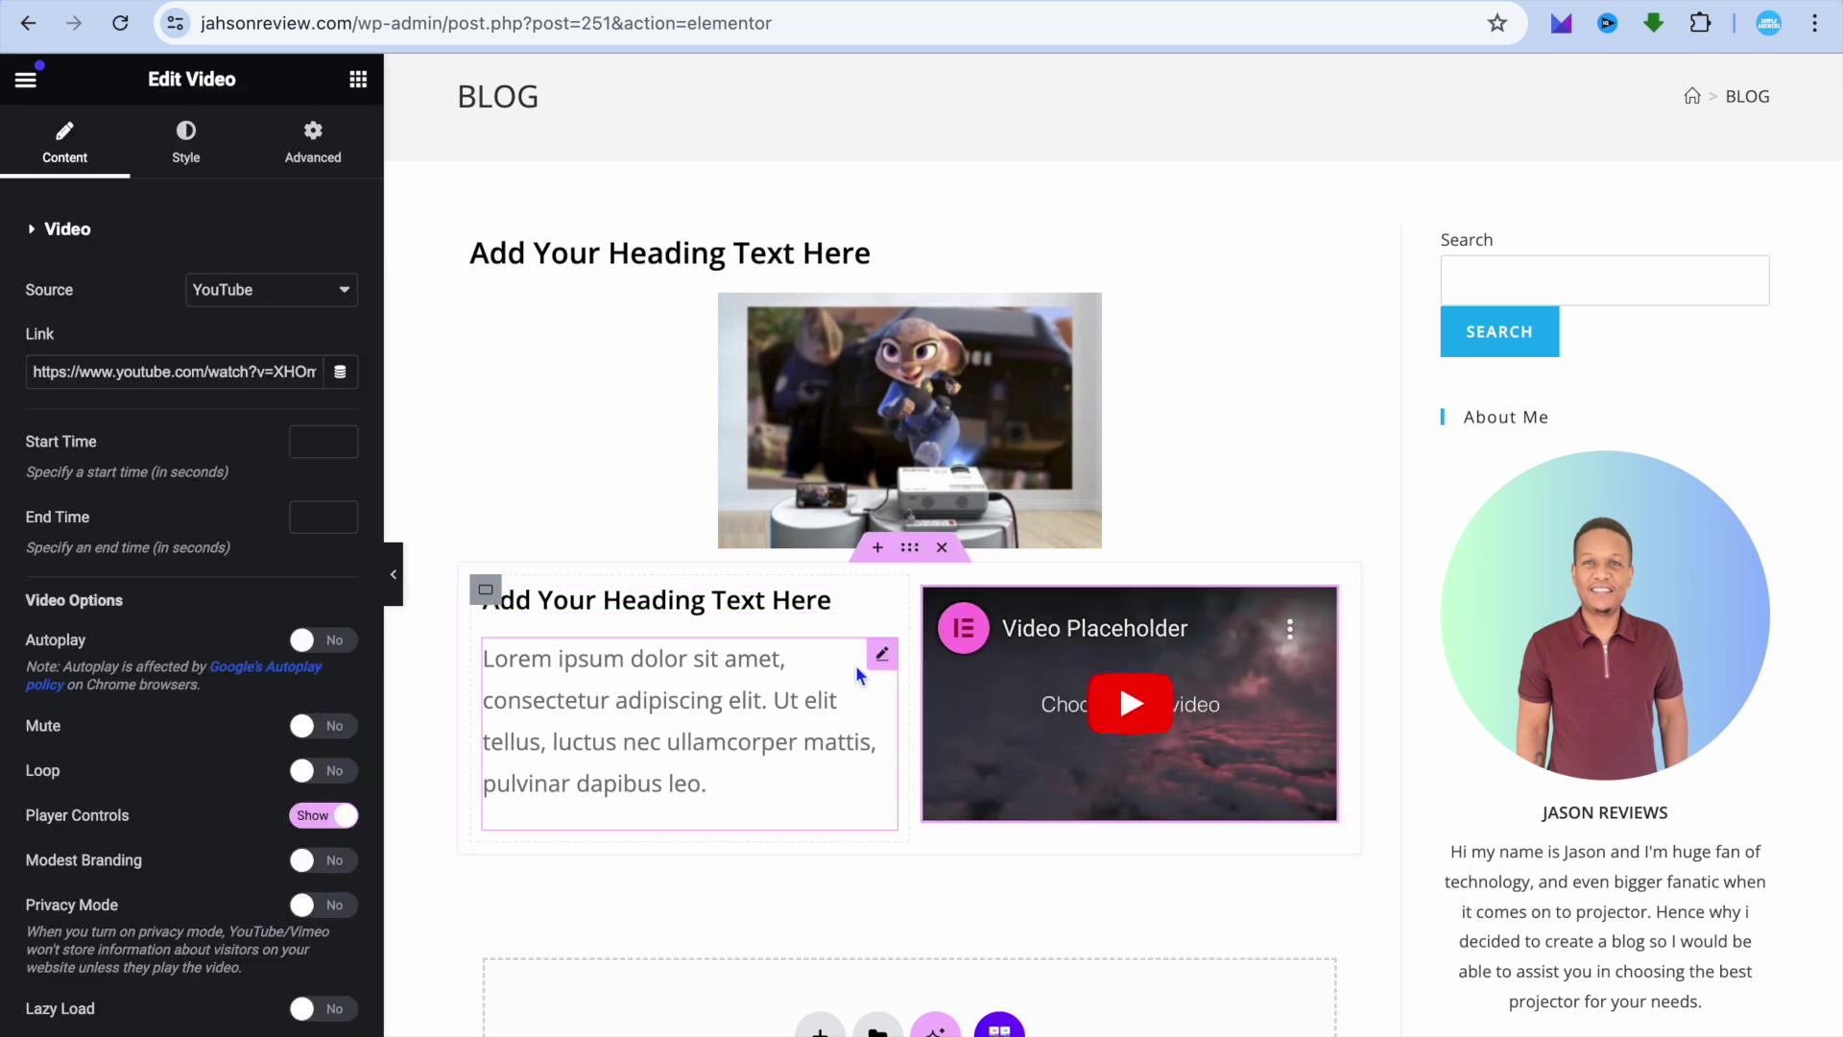
{"action": "left_click", "coordinate": [205, 375]}
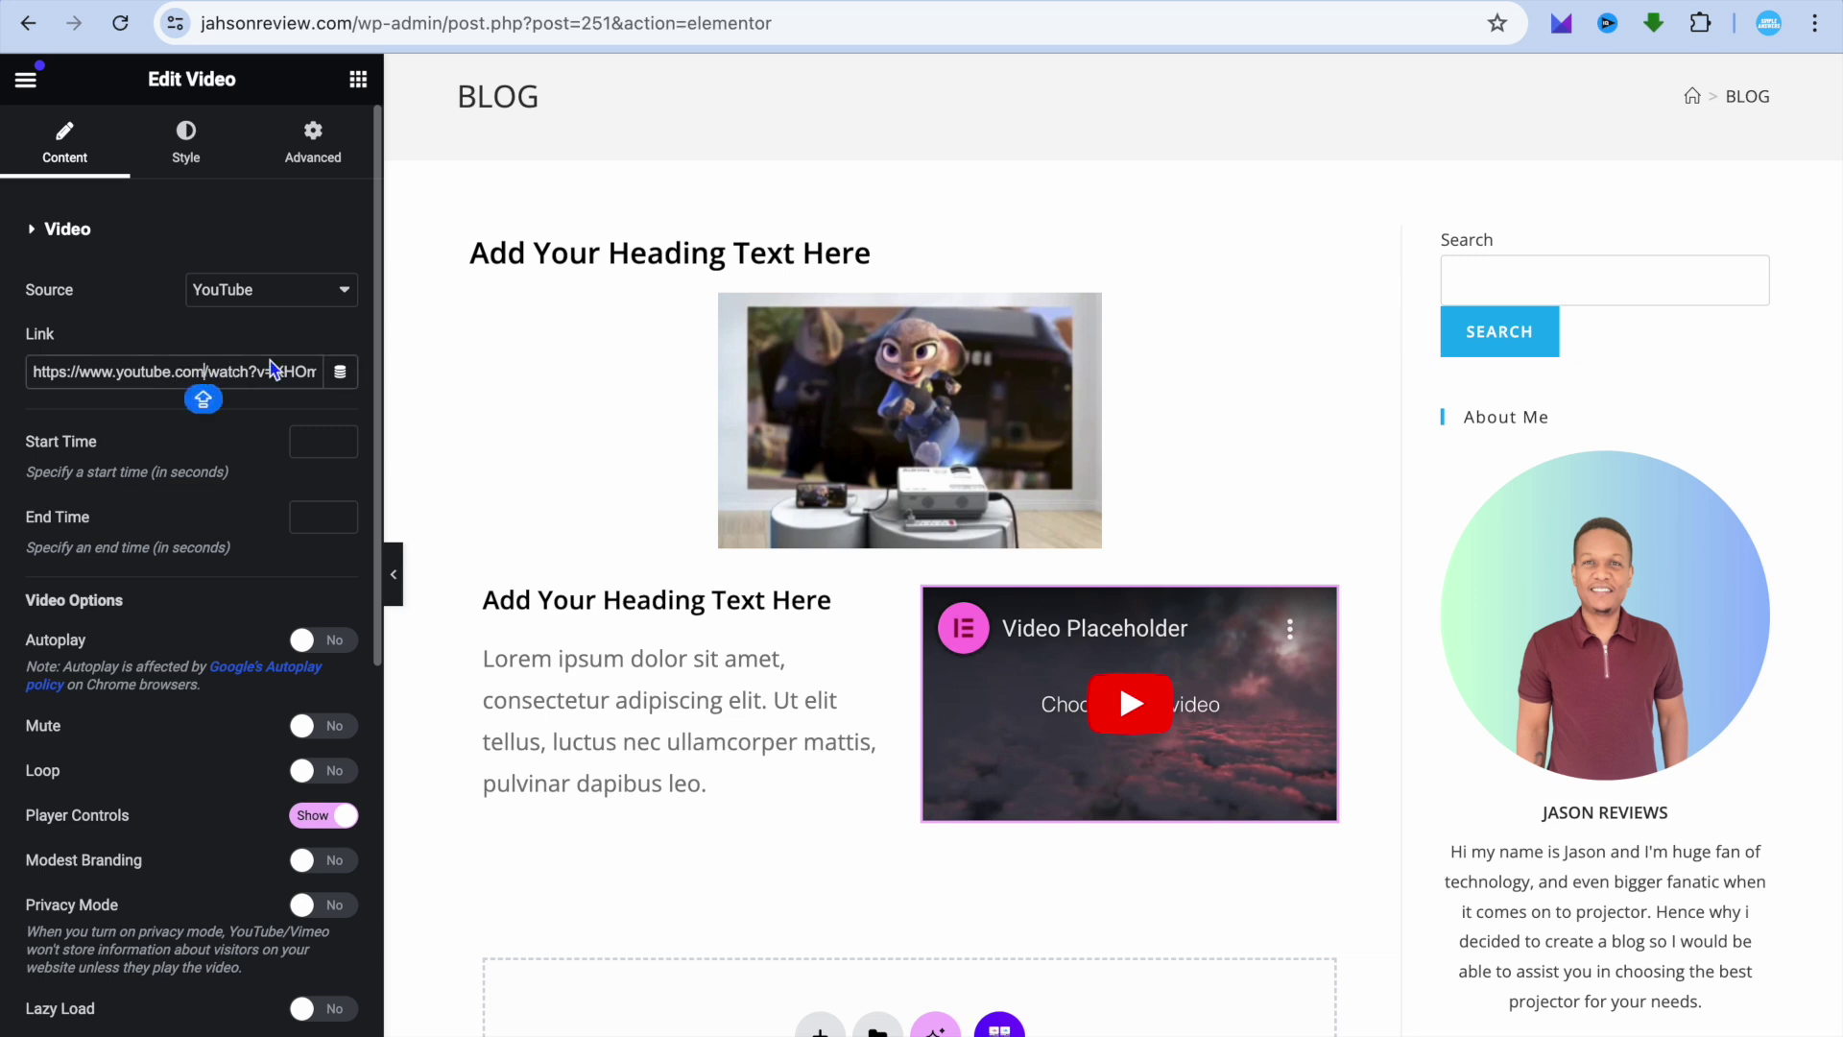
{"action": "left_click", "coordinate": [339, 294]}
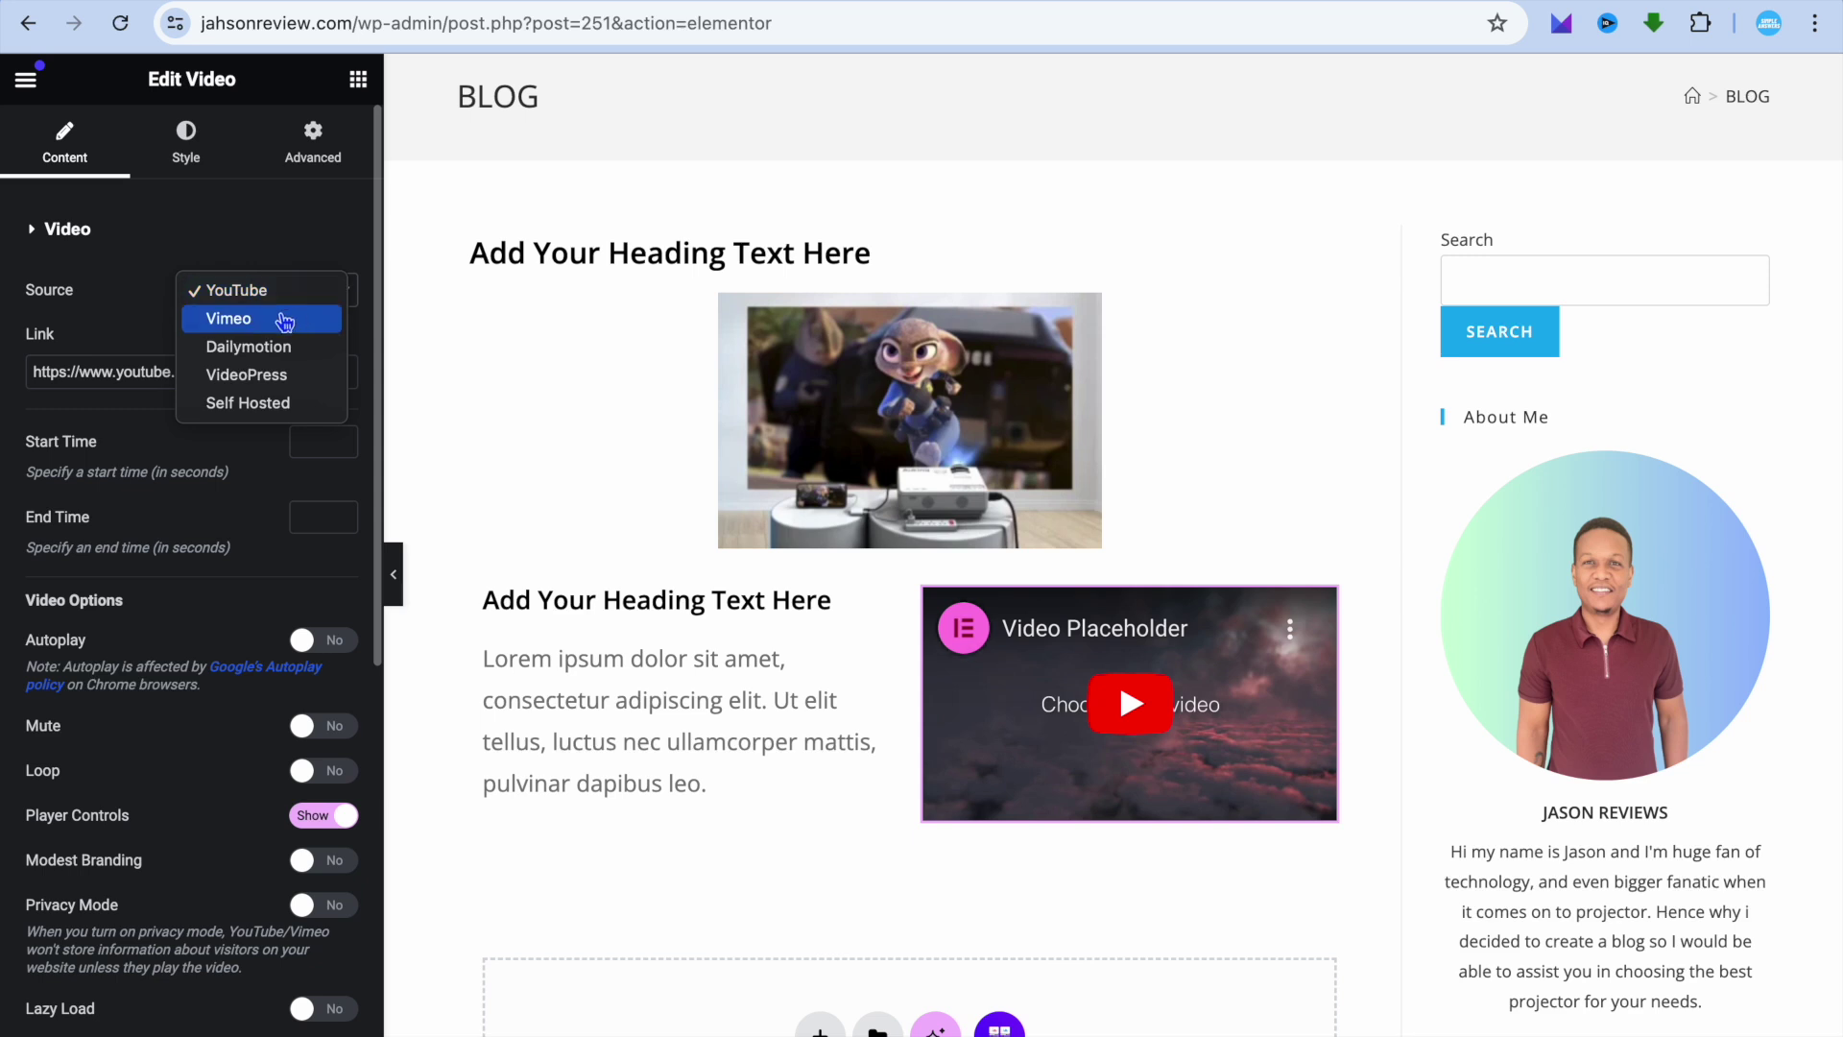
{"action": "left_click", "coordinate": [272, 404]}
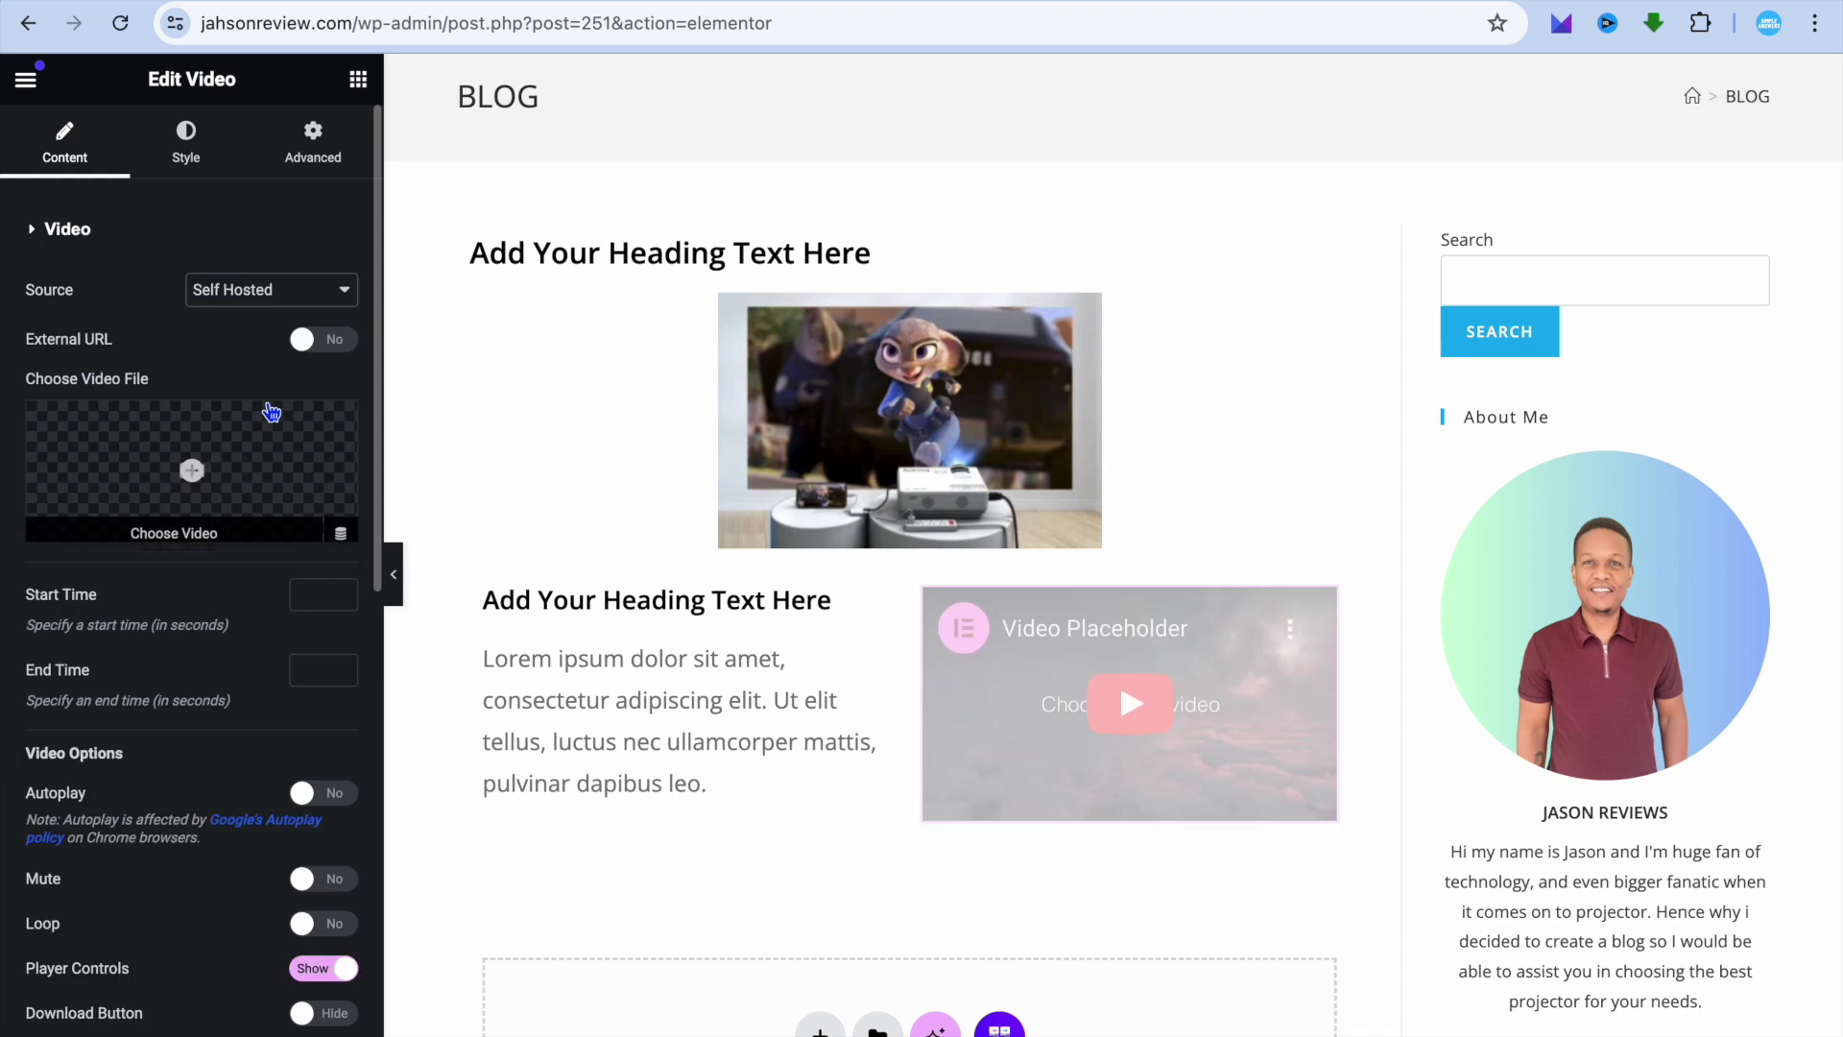
{"action": "left_click", "coordinate": [344, 295]}
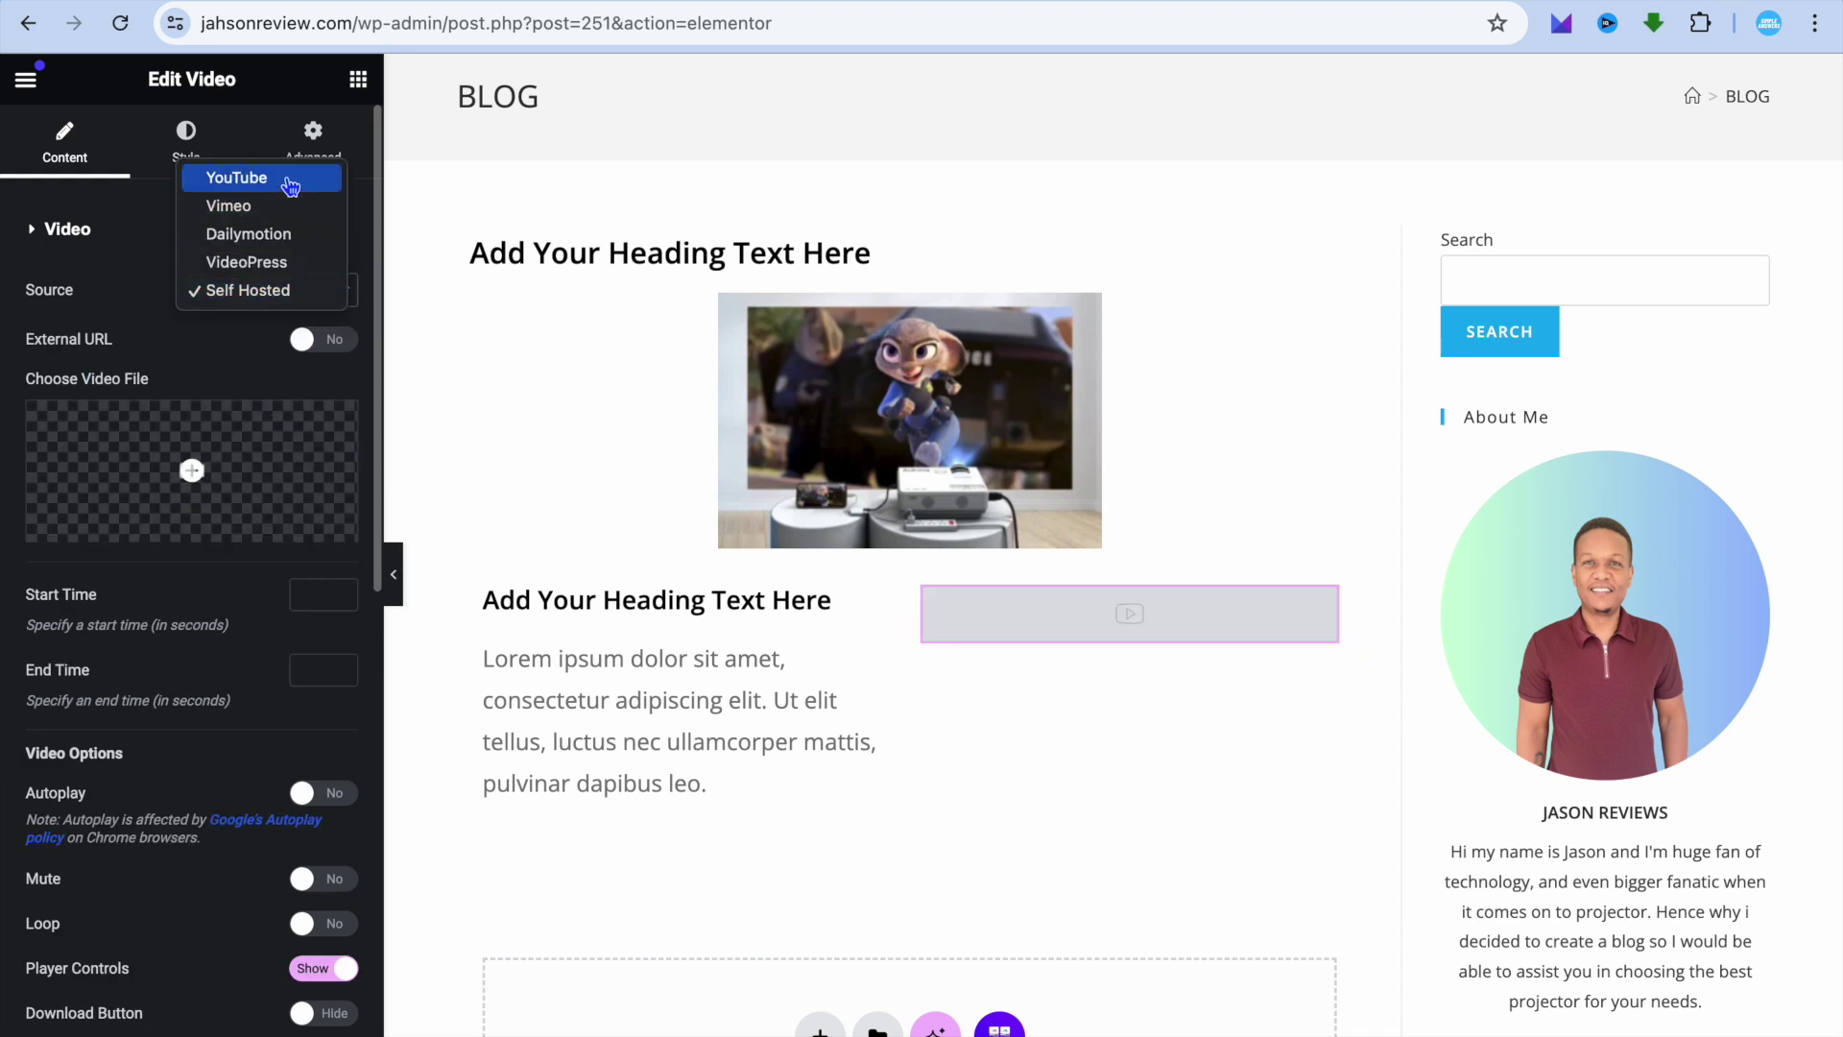
{"action": "left_click", "coordinate": [290, 181]}
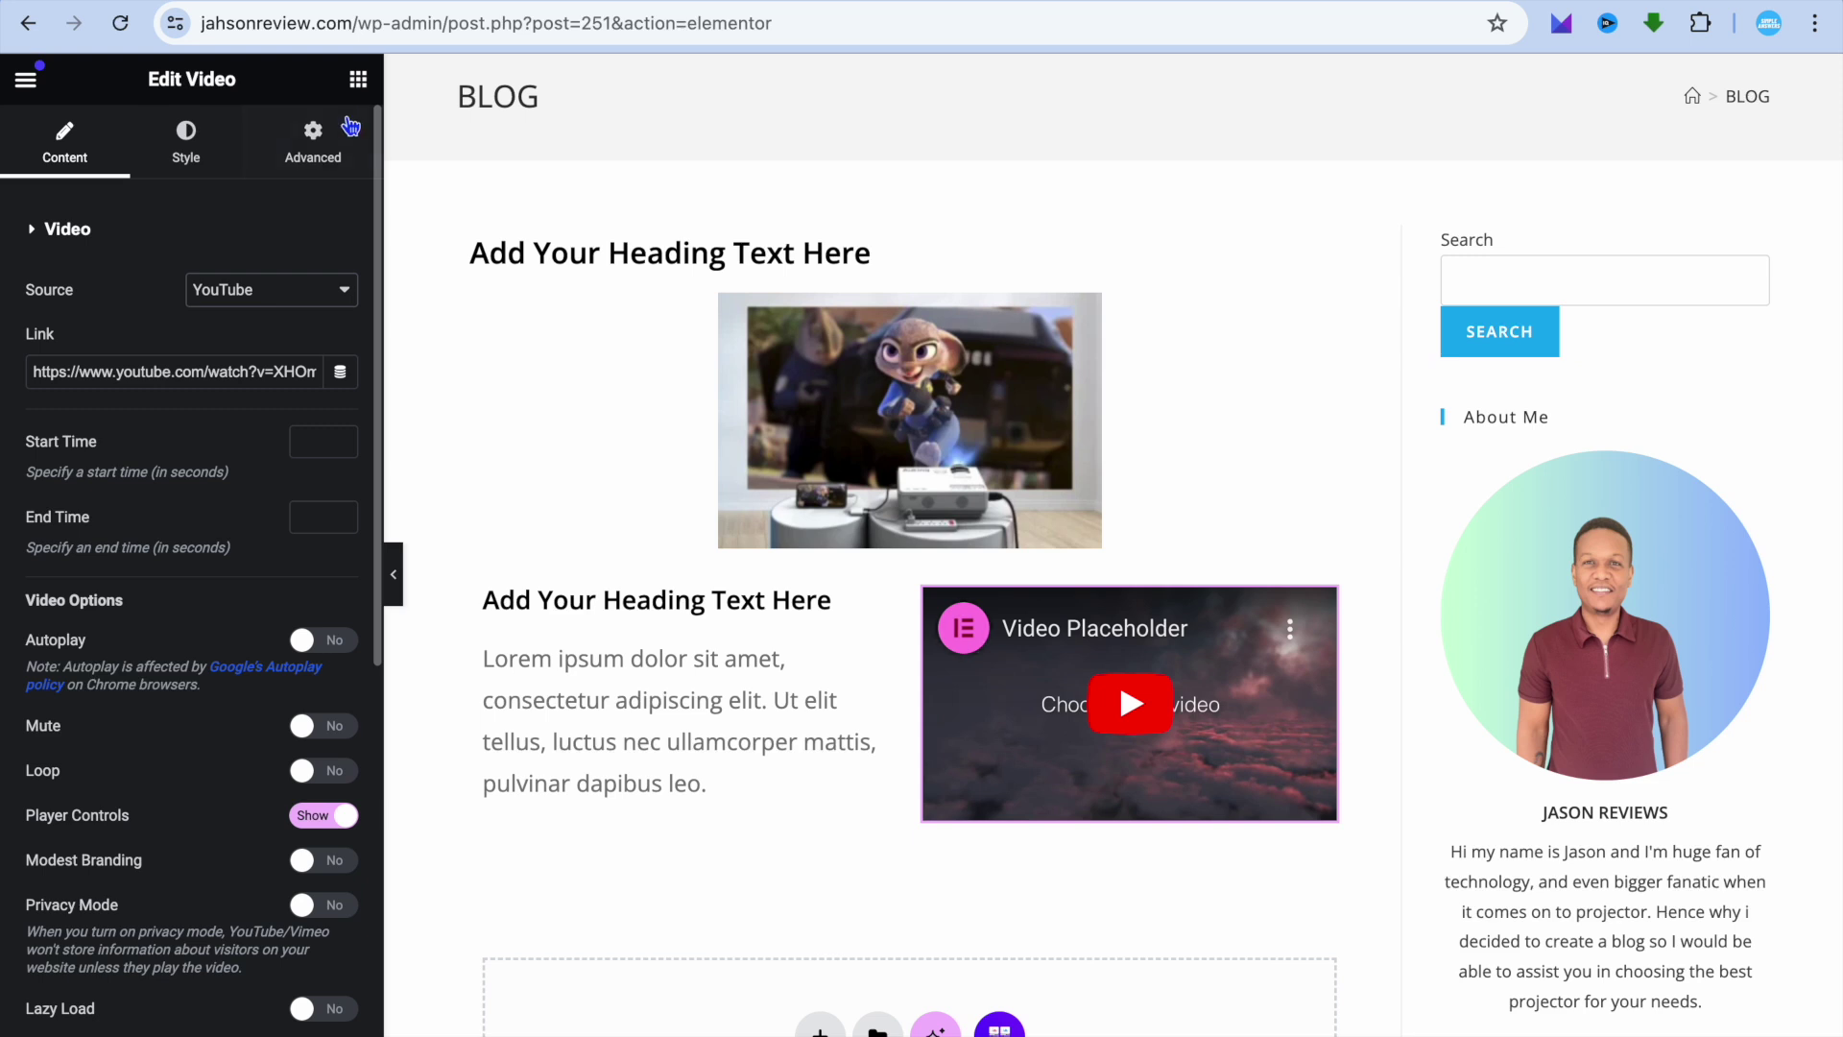
{"action": "left_click", "coordinate": [358, 83]}
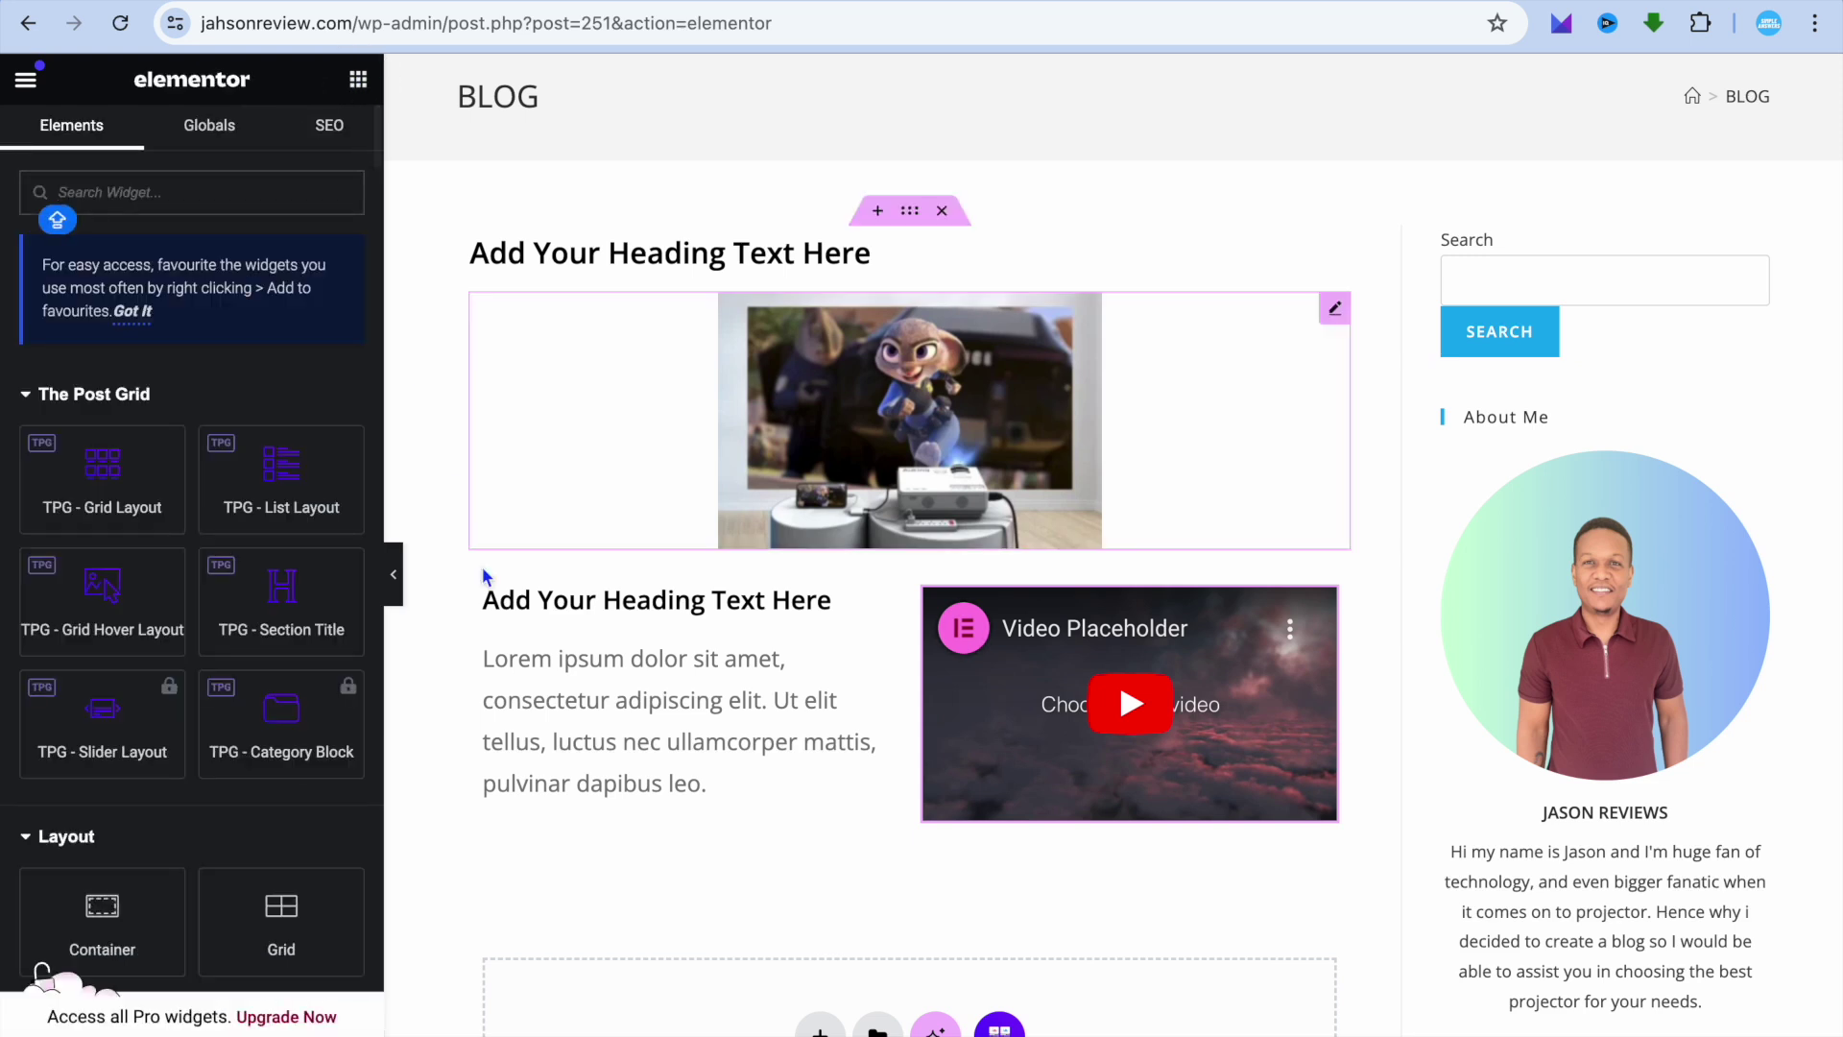
Add a new one-column Flexbox container below the text and video row
{"action": "scroll", "coordinate": [663, 732], "scroll_direction": "down", "scroll_amount": 3}
{"action": "scroll", "coordinate": [665, 734], "scroll_direction": "down", "scroll_amount": 2}
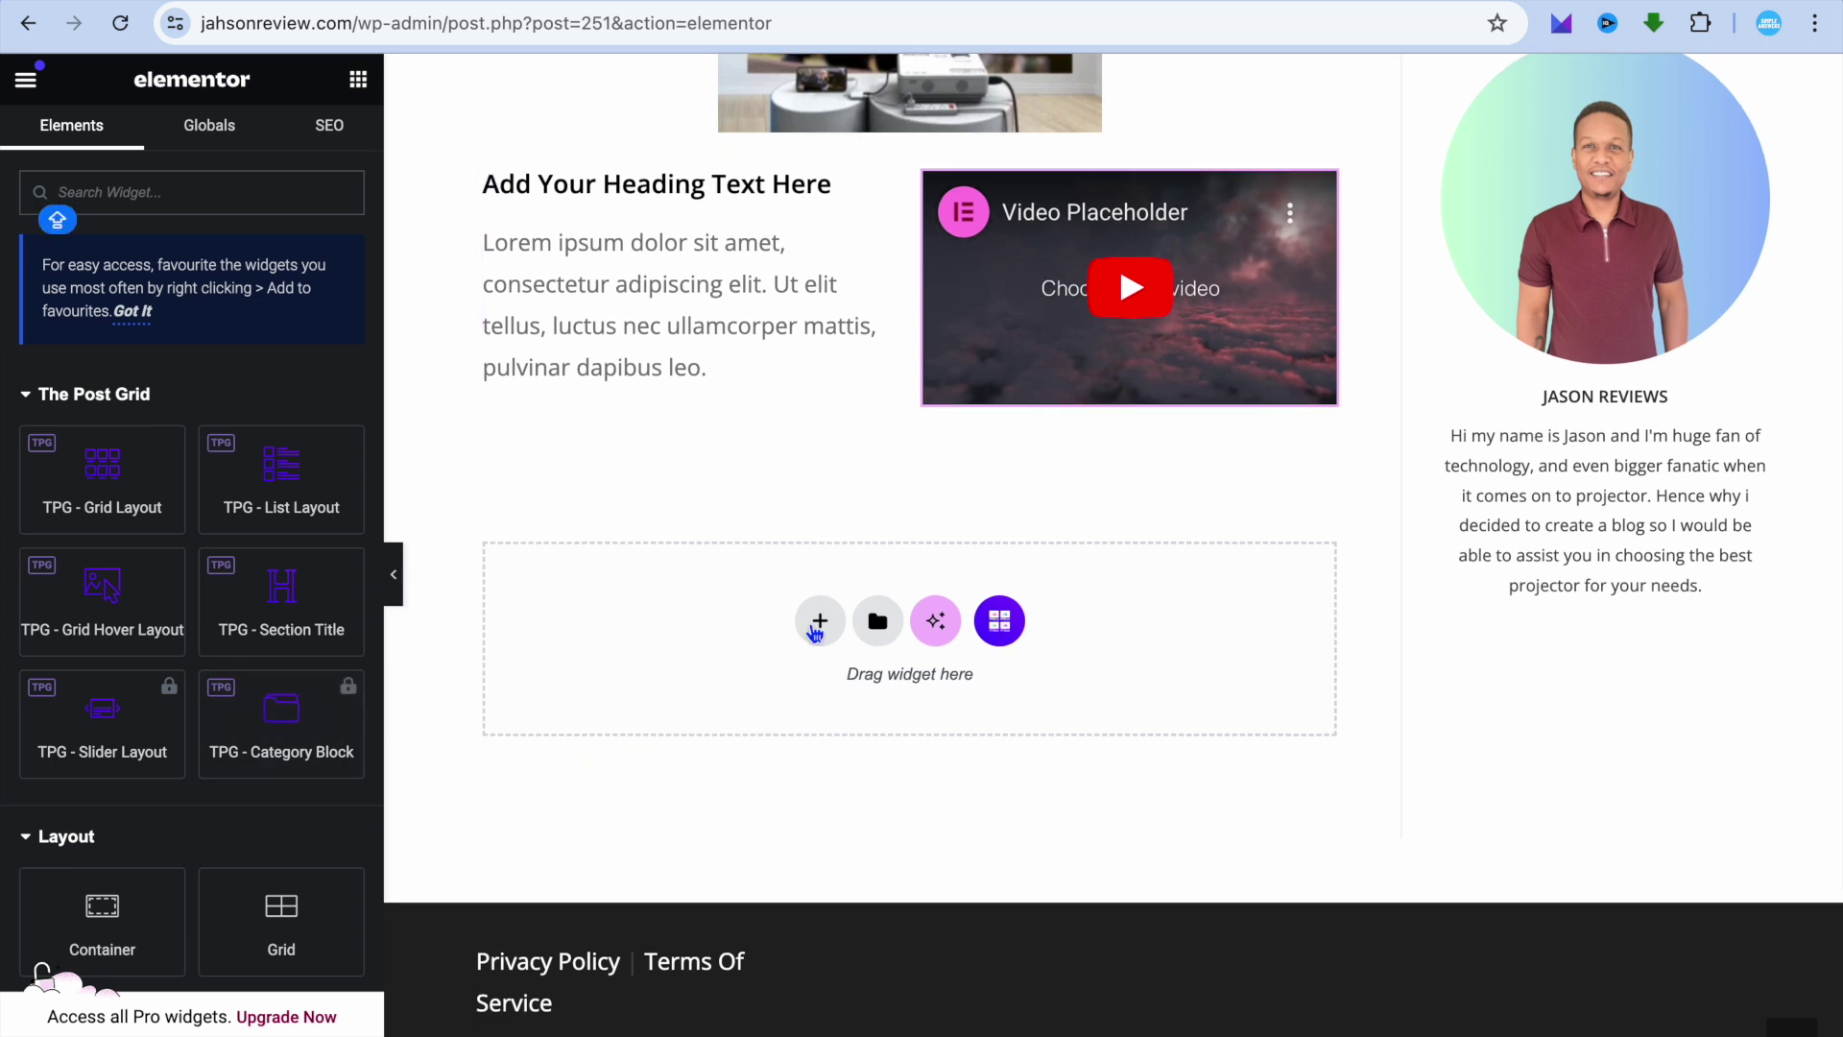
{"action": "left_click", "coordinate": [822, 625]}
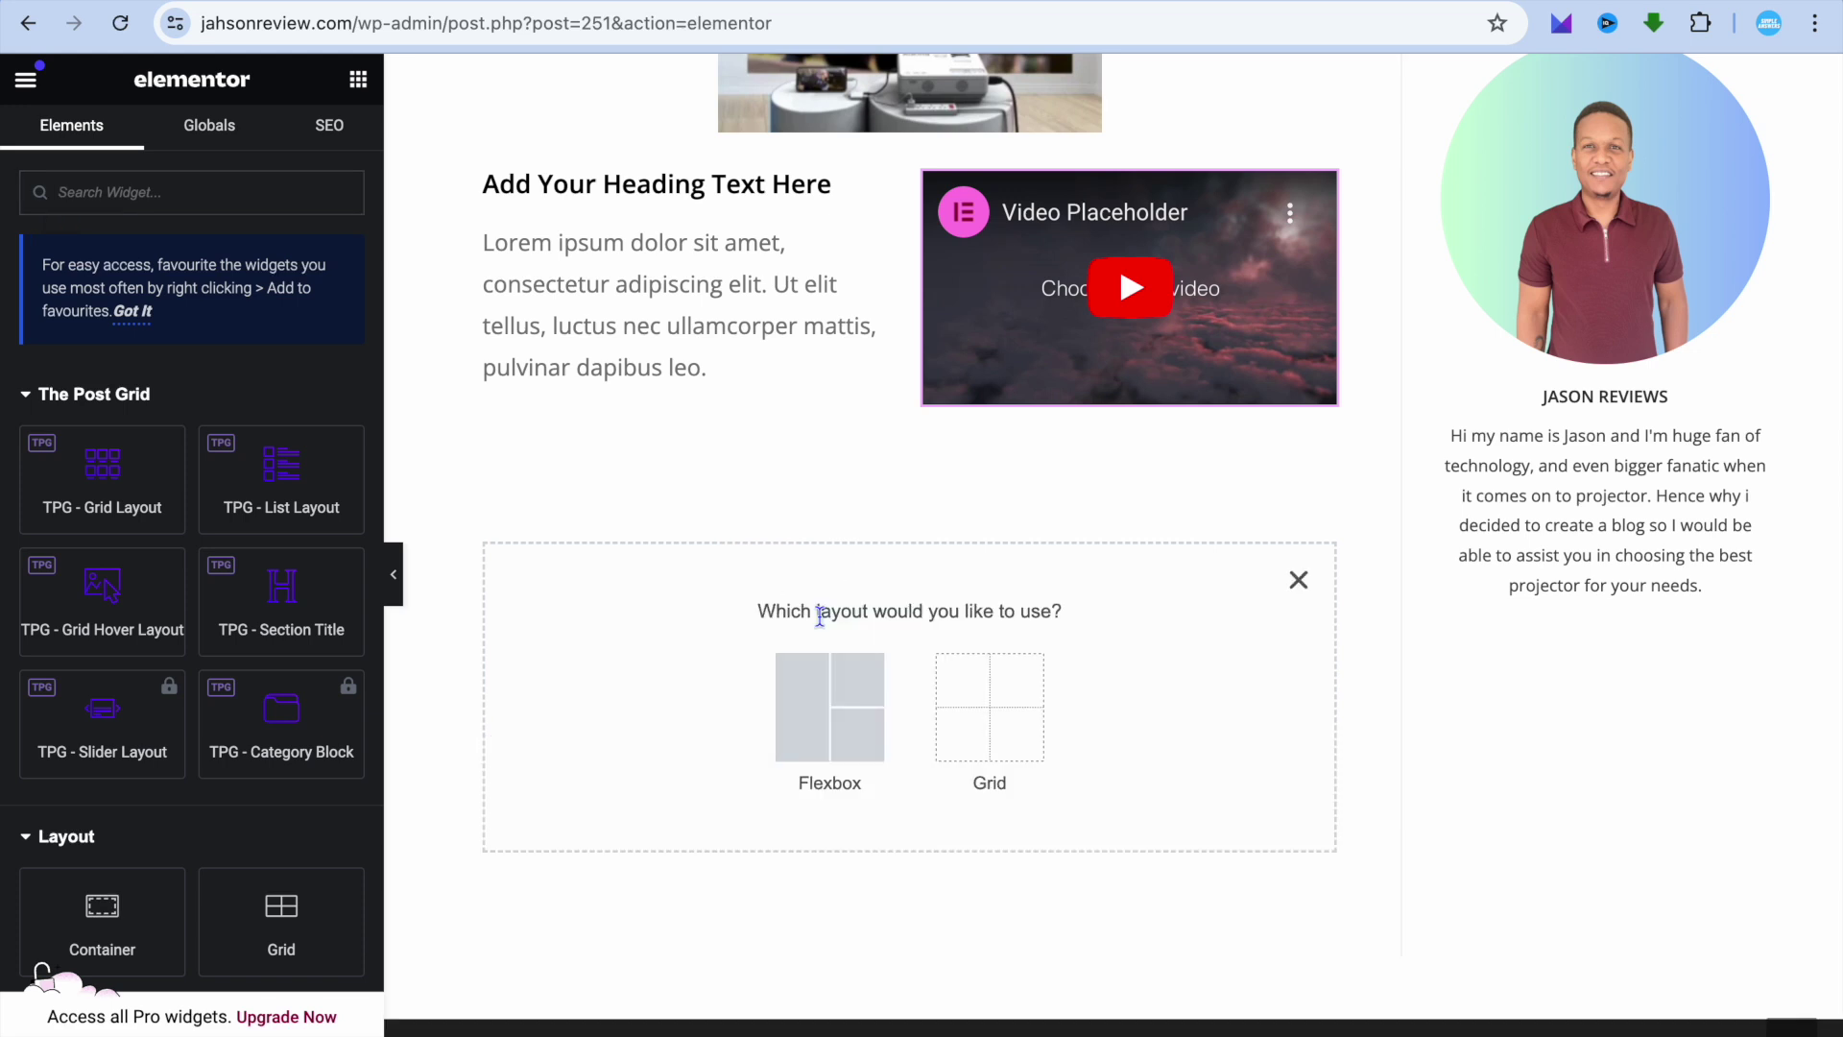
{"action": "left_click", "coordinate": [823, 707]}
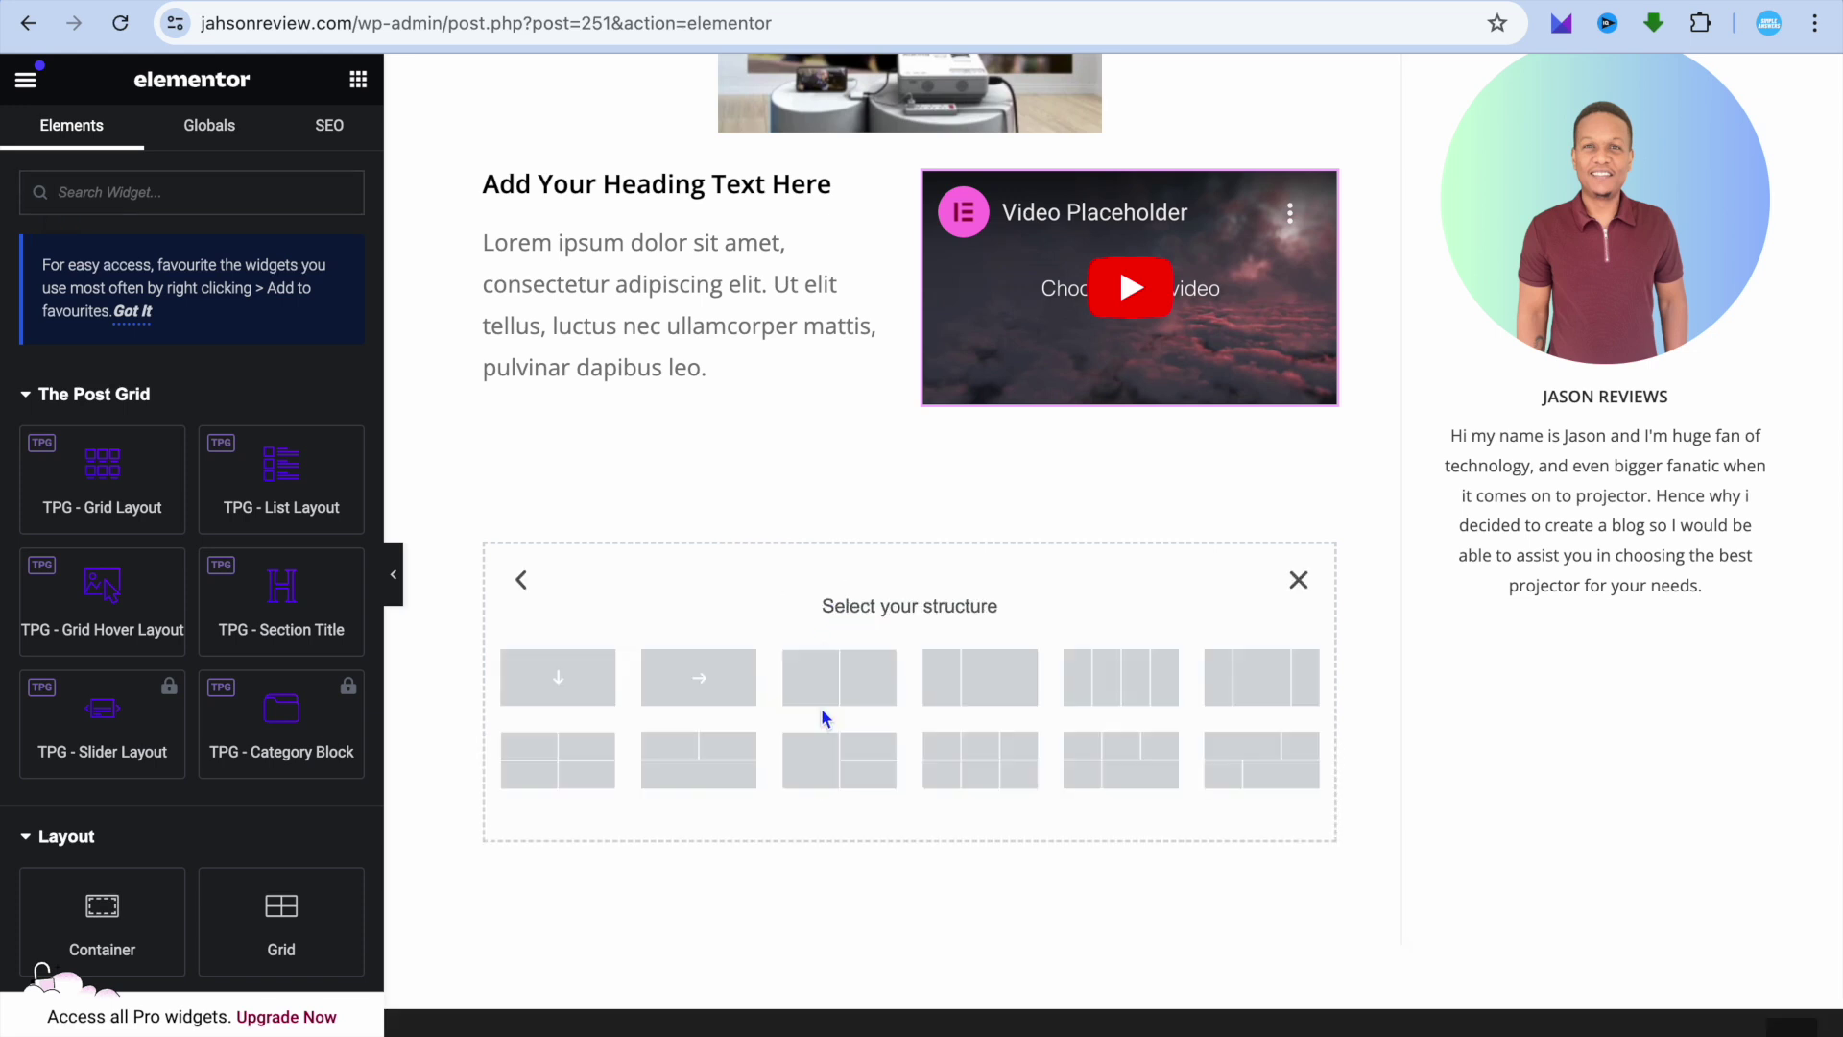
{"action": "left_click", "coordinate": [552, 677]}
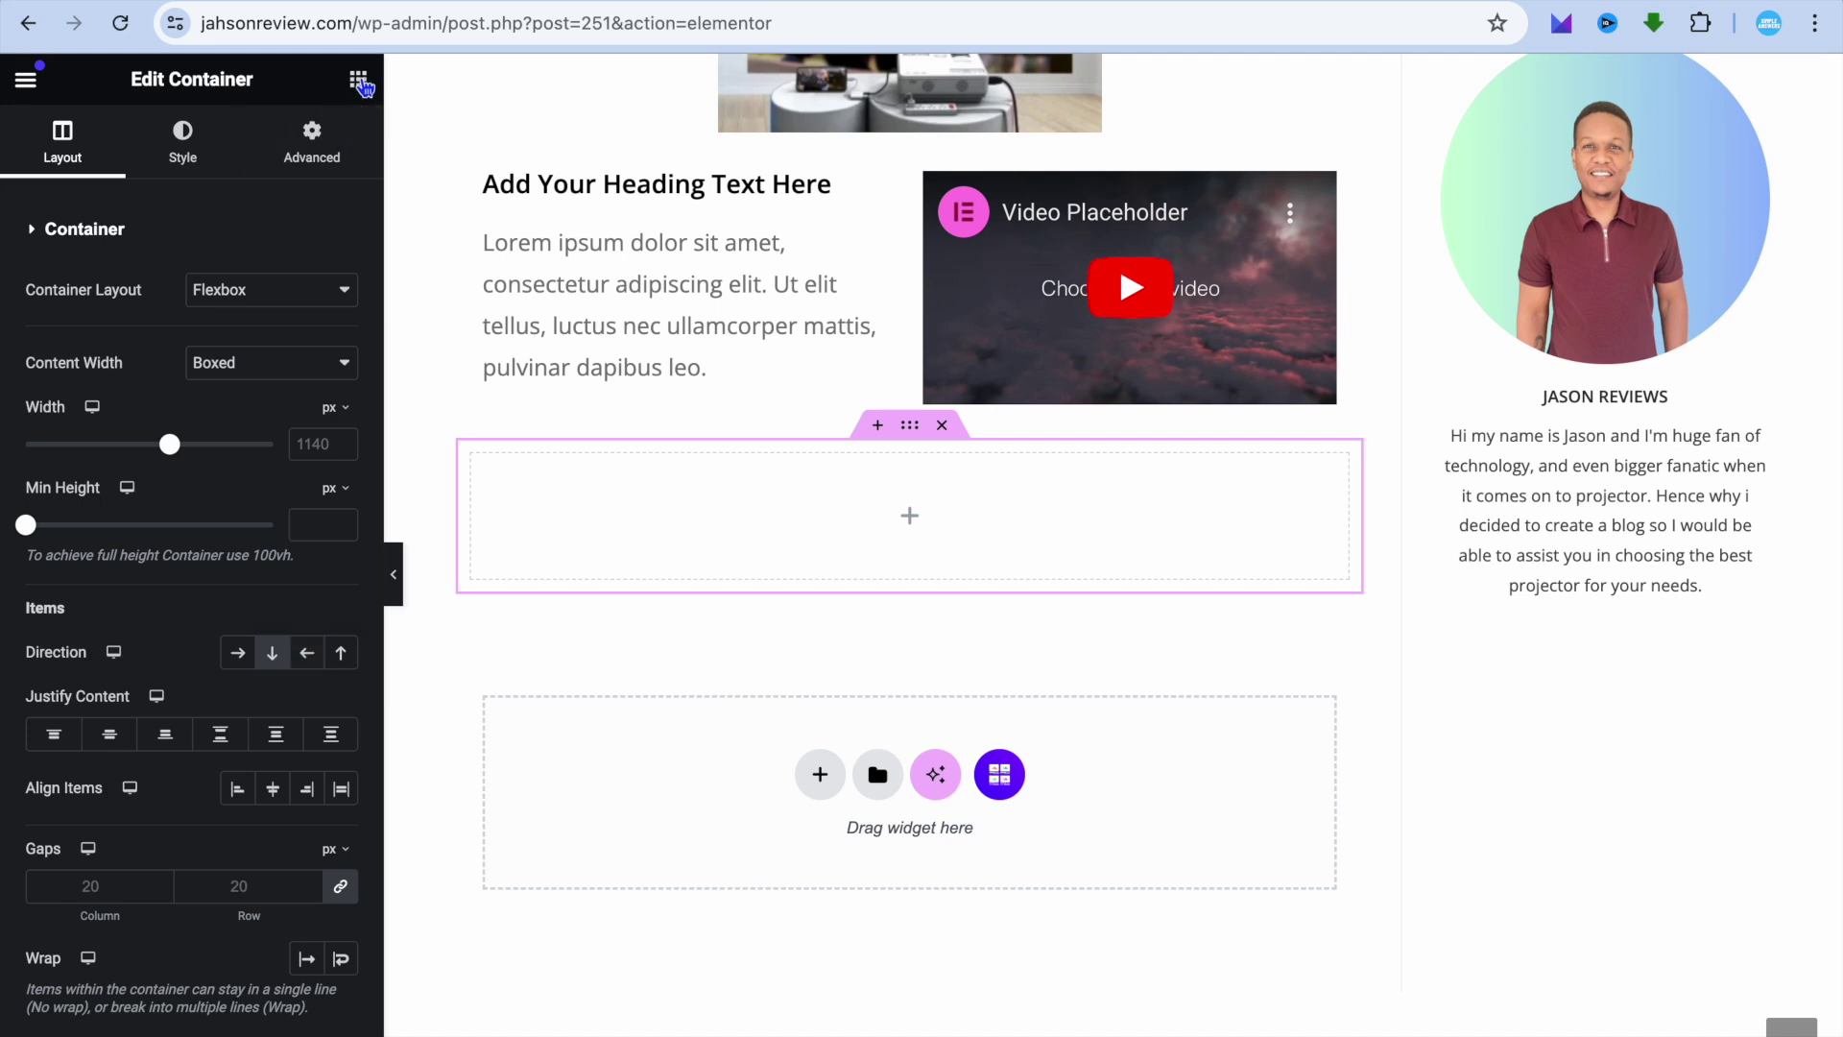
Place an empty Image Carousel widget from the General widgets into the new container
{"action": "left_click", "coordinate": [359, 81]}
{"action": "scroll", "coordinate": [228, 413], "scroll_direction": "down", "scroll_amount": 6}
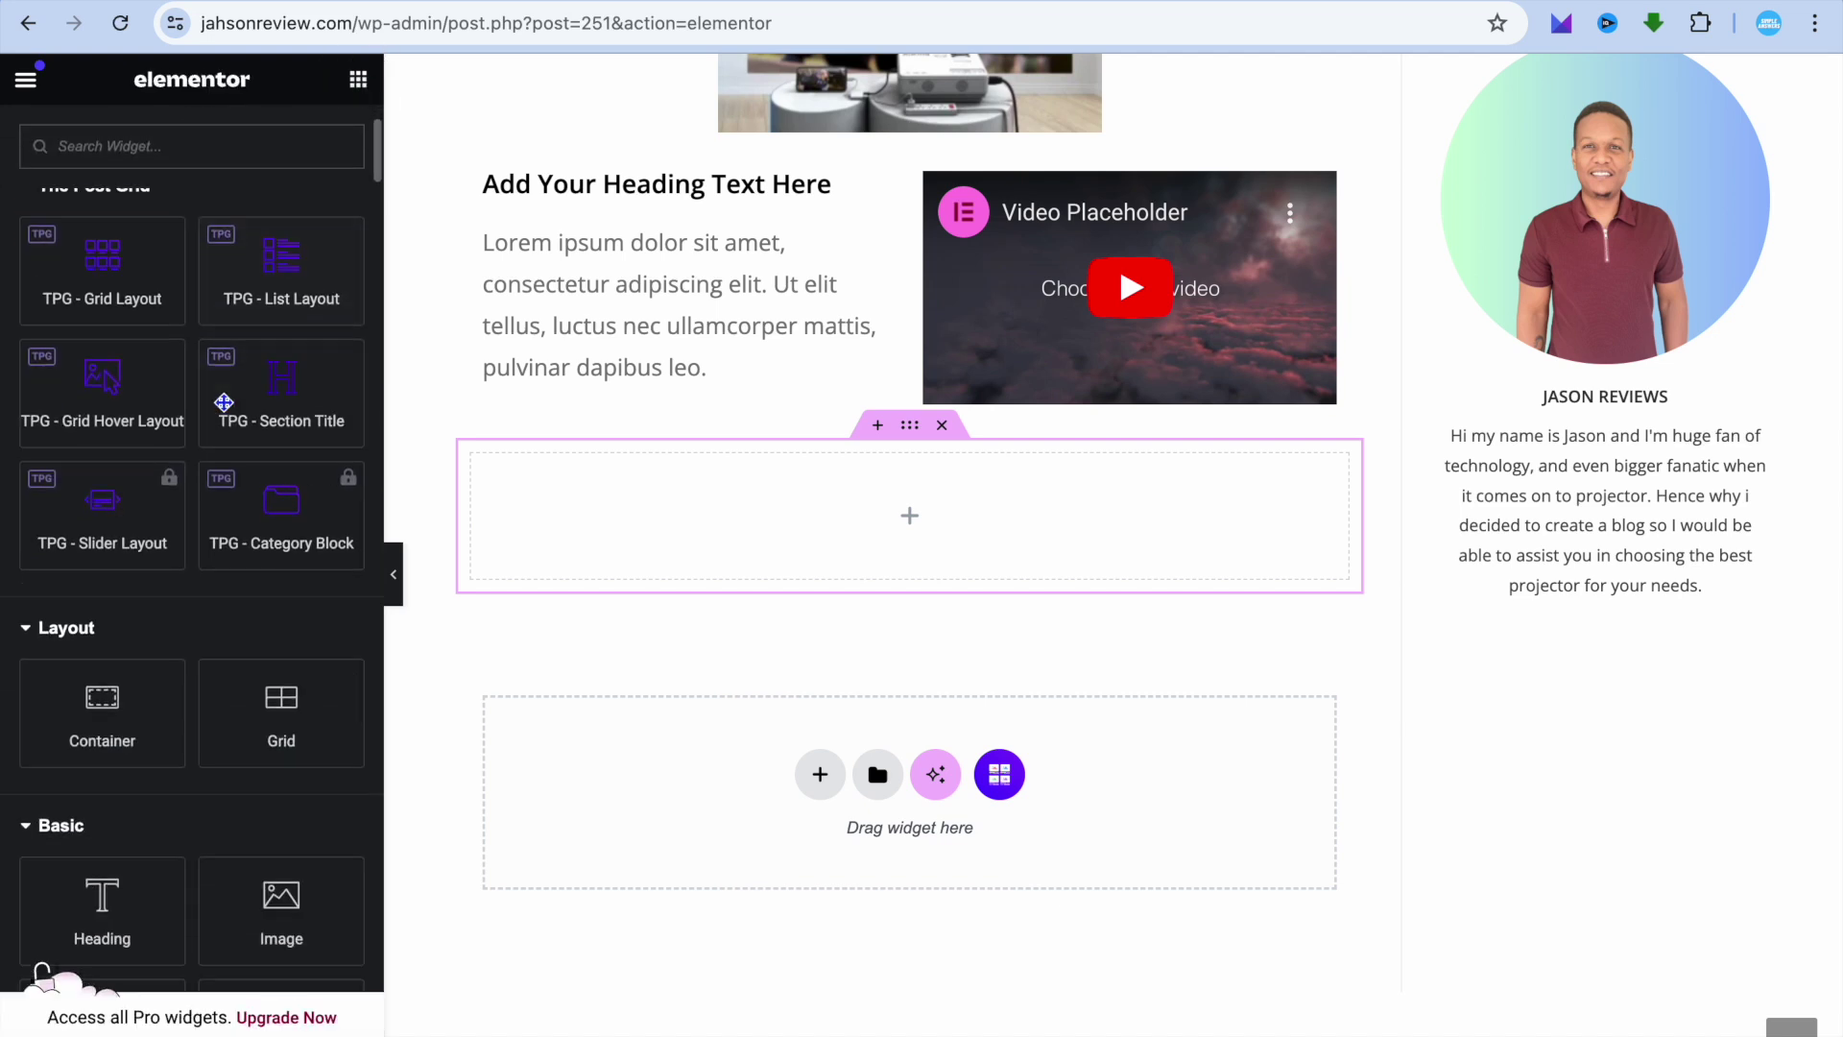
{"action": "scroll", "coordinate": [224, 403], "scroll_direction": "down", "scroll_amount": 5}
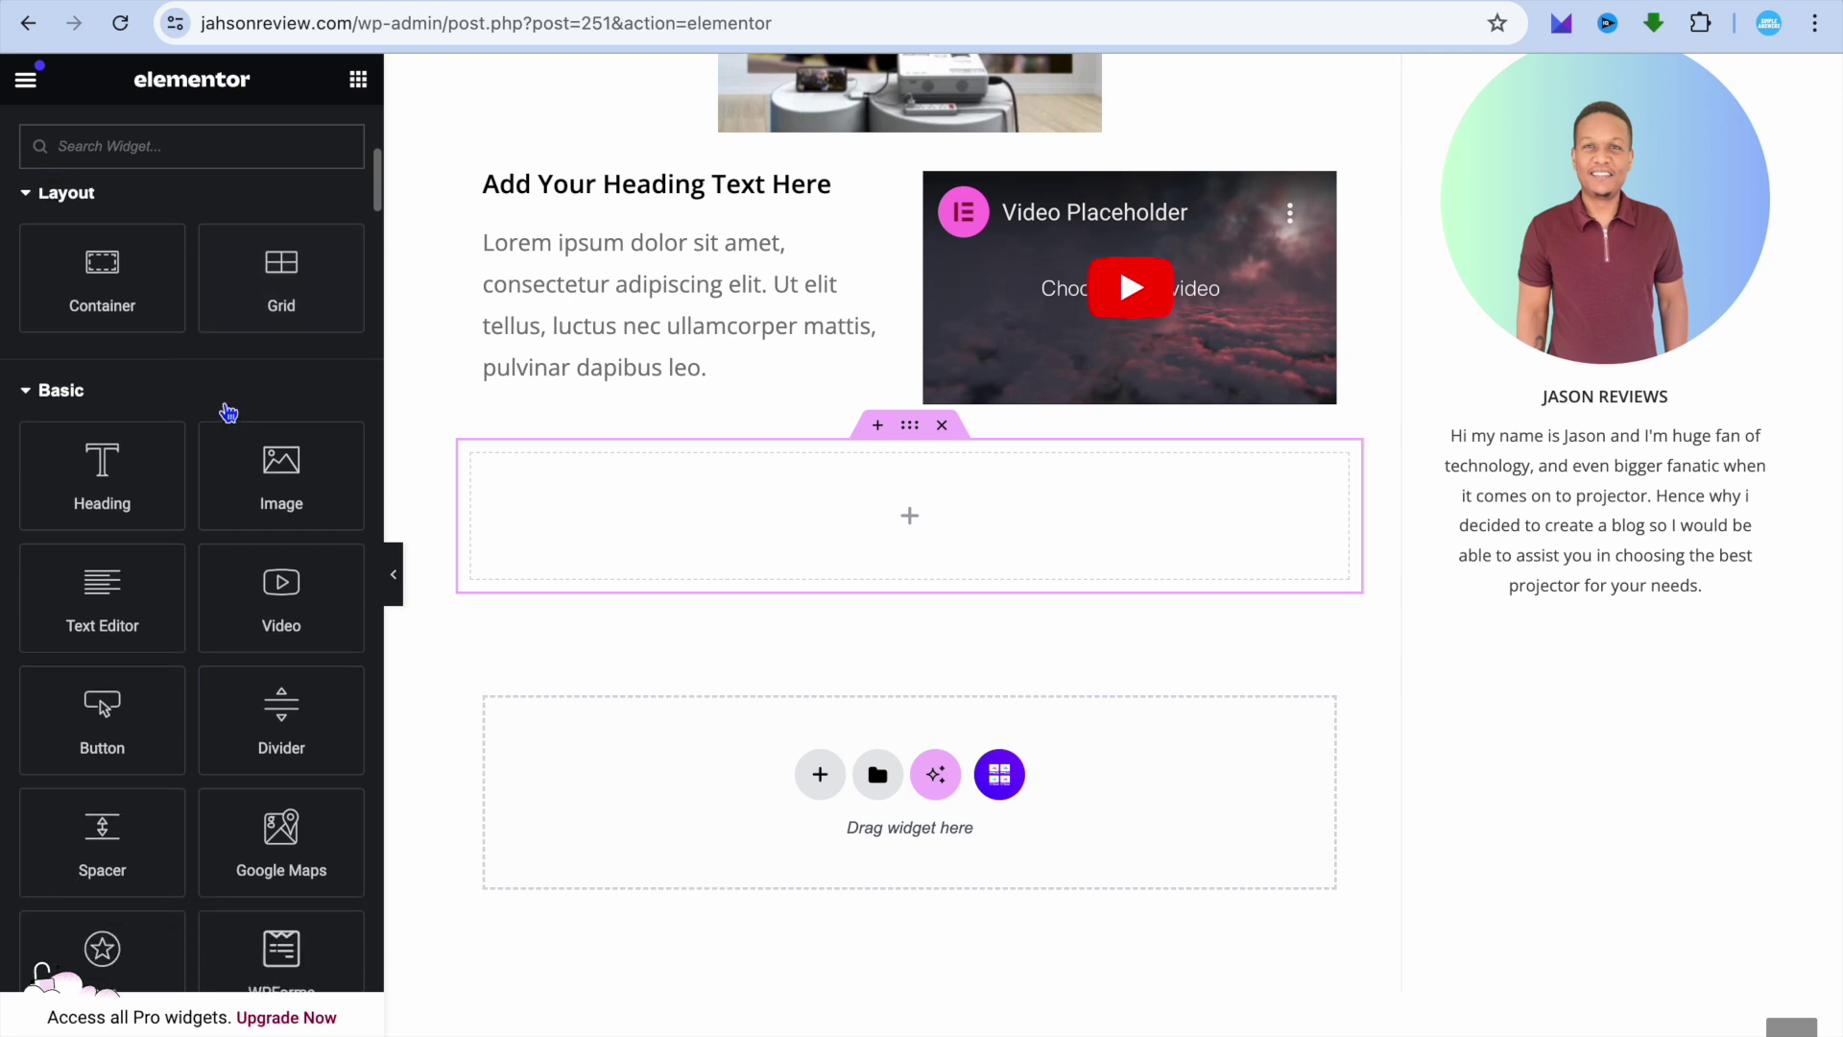
{"action": "scroll", "coordinate": [225, 408], "scroll_direction": "down", "scroll_amount": 5}
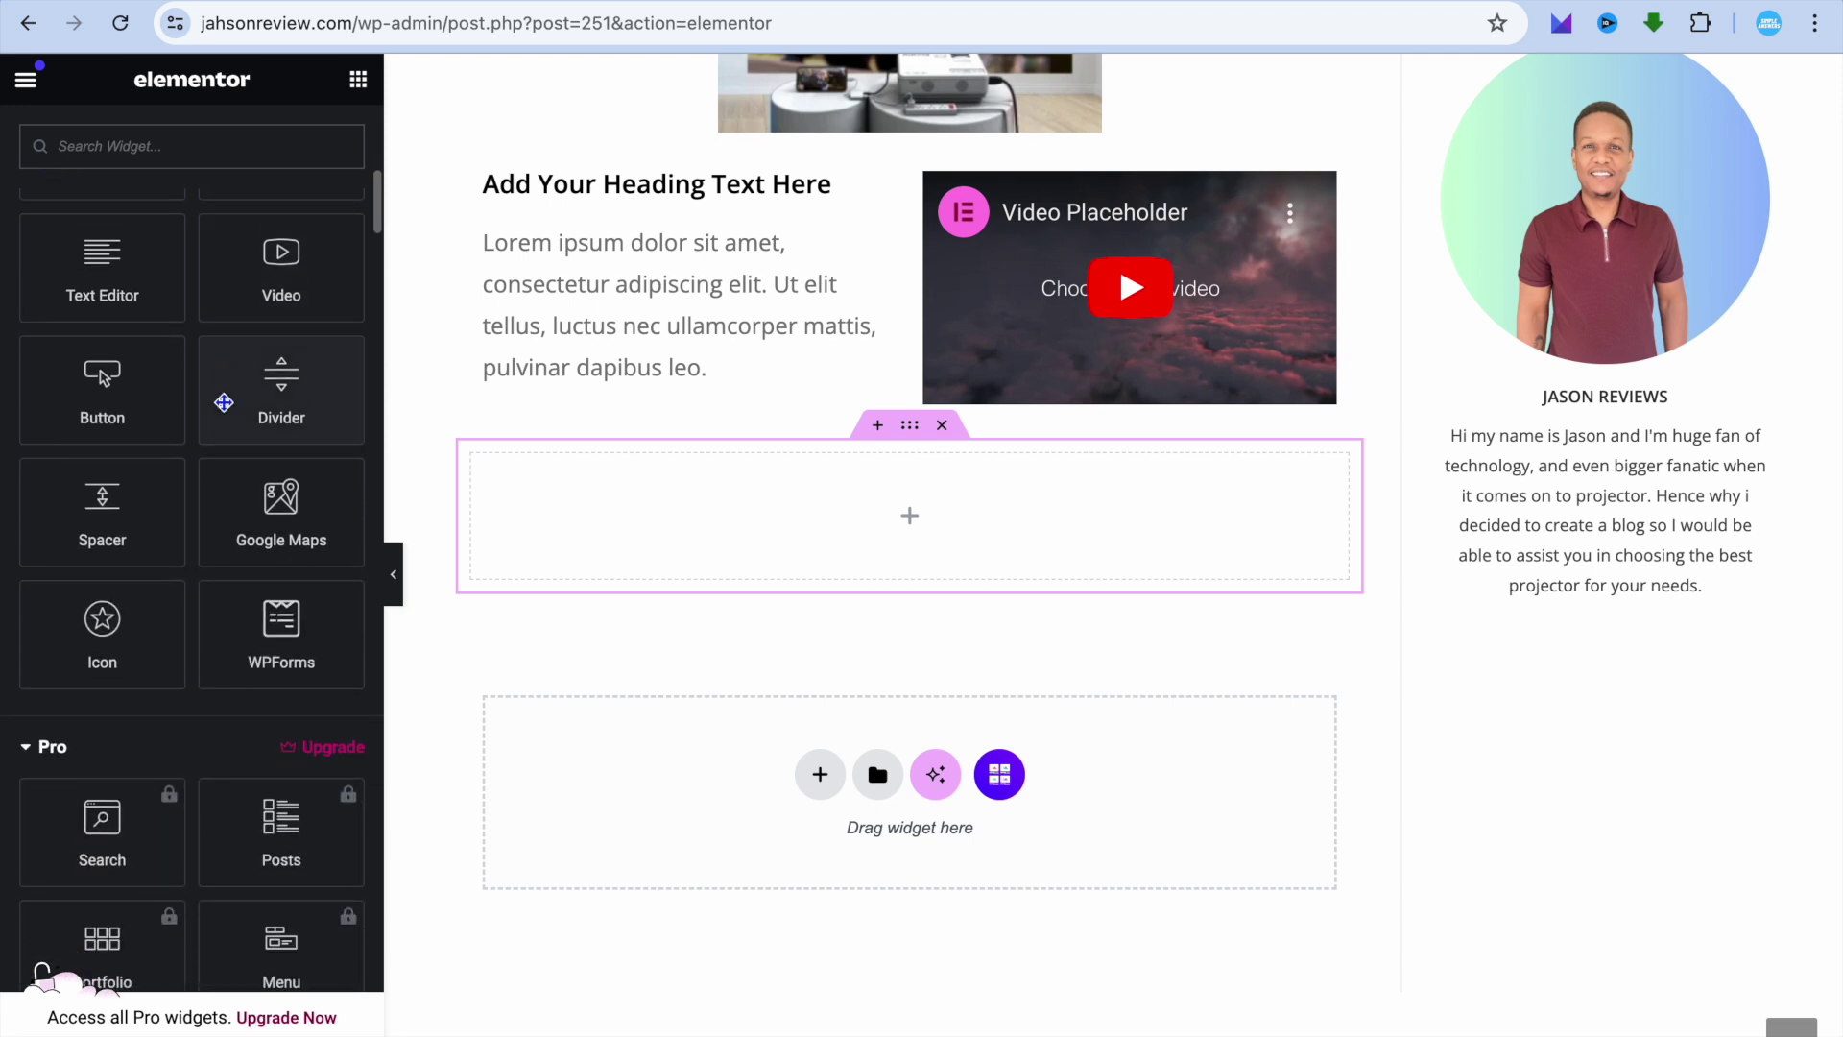
{"action": "scroll", "coordinate": [228, 413], "scroll_direction": "down", "scroll_amount": 15}
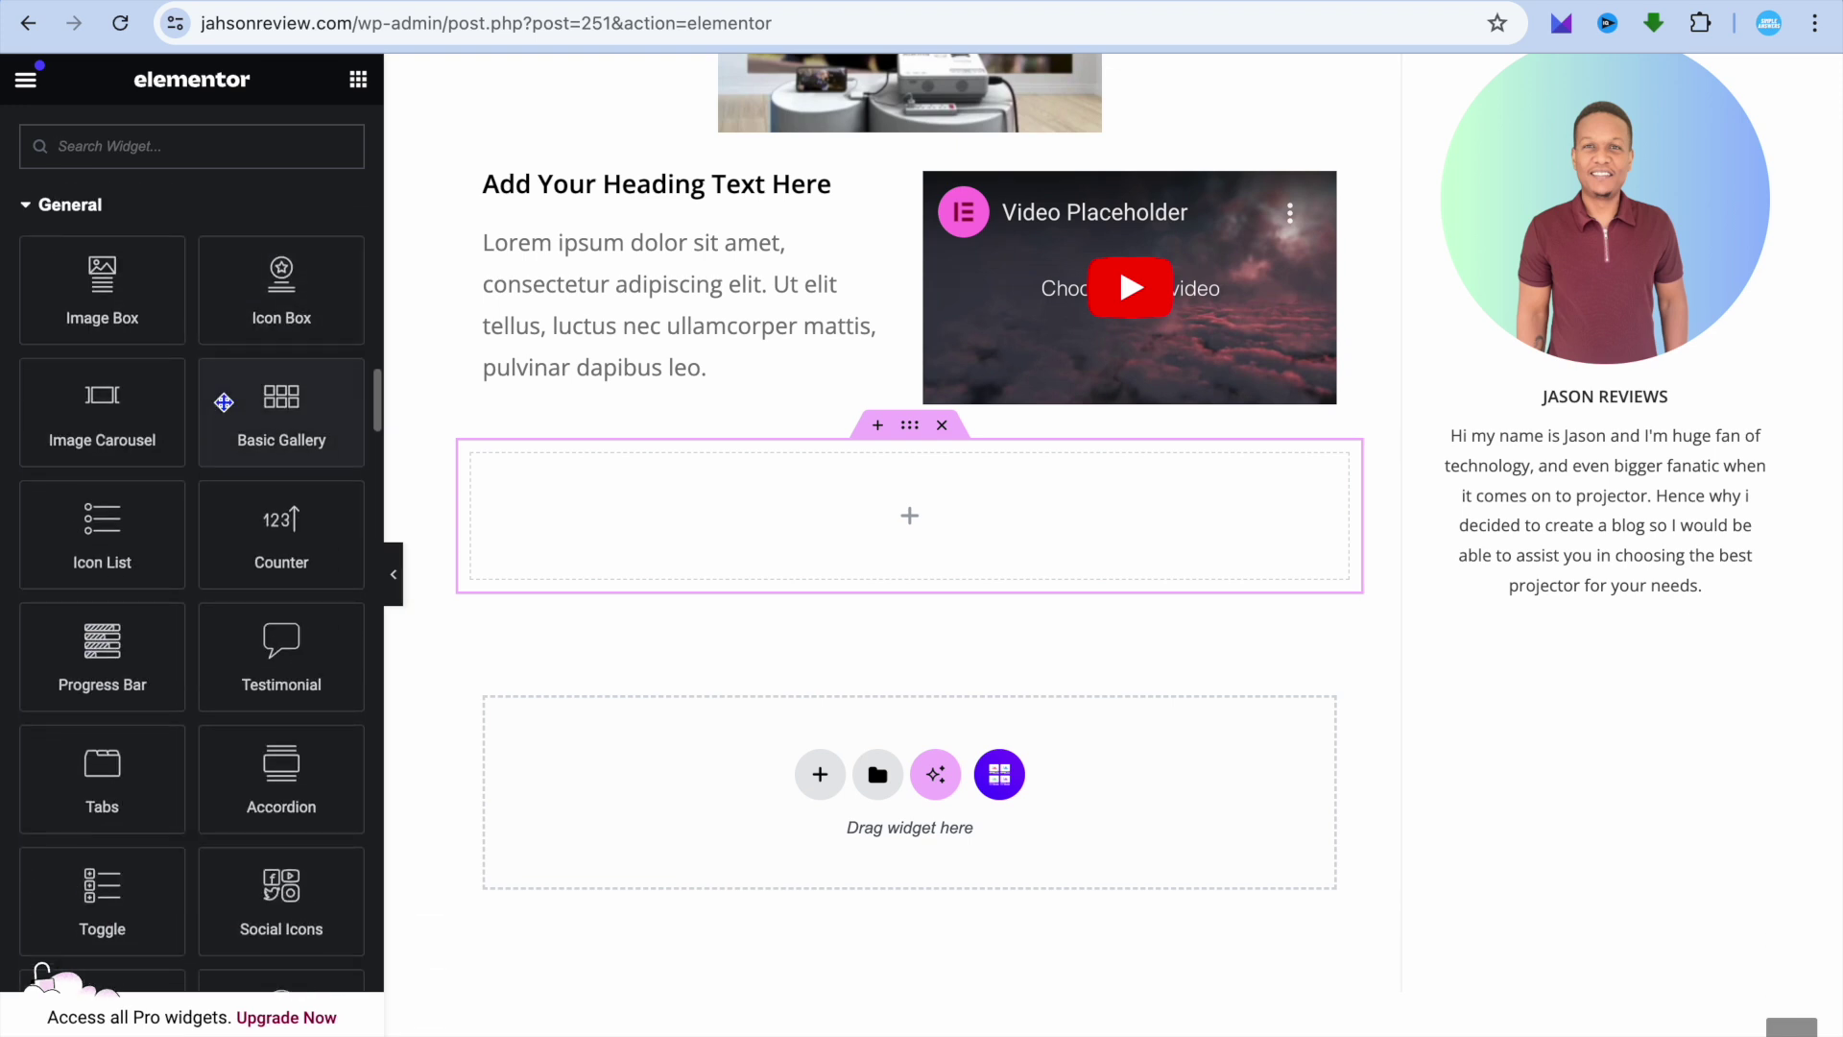
{"action": "scroll", "coordinate": [224, 402], "scroll_direction": "down", "scroll_amount": 2}
{"action": "key", "text": "Caps_Lock"}
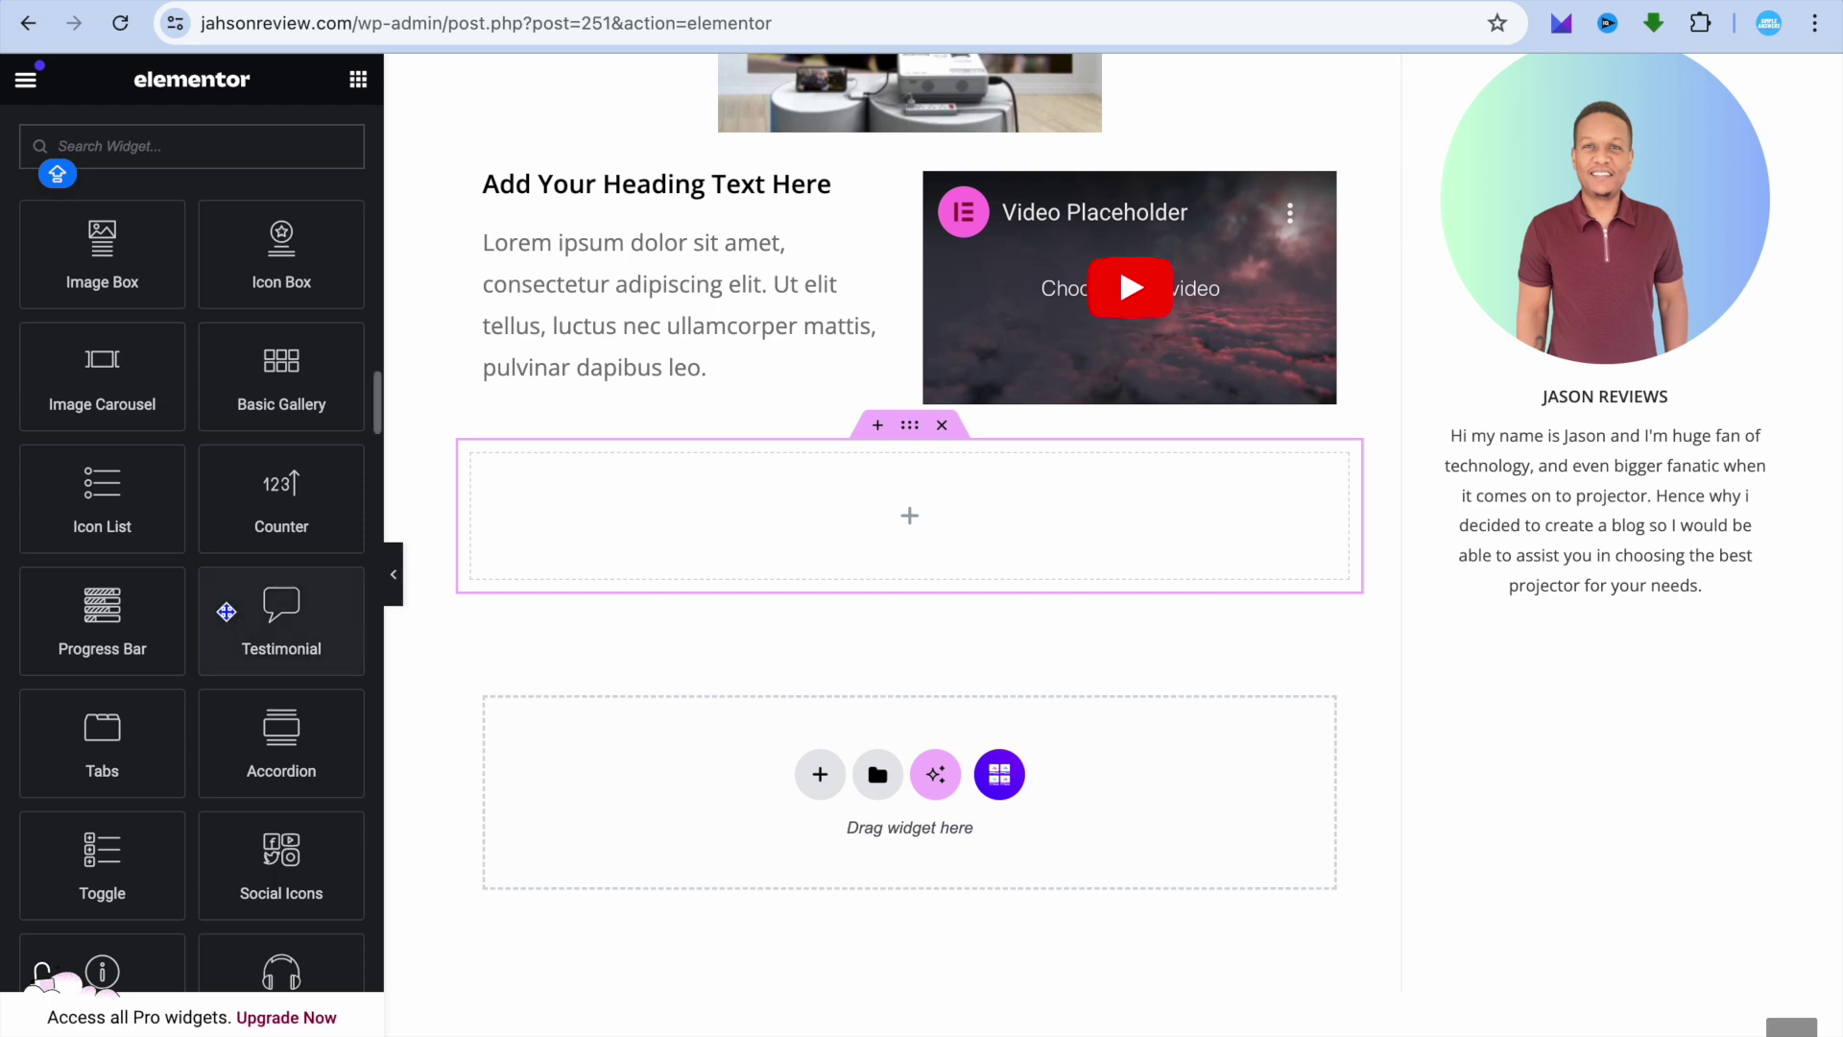
{"action": "scroll", "coordinate": [227, 611], "scroll_direction": "down", "scroll_amount": 2}
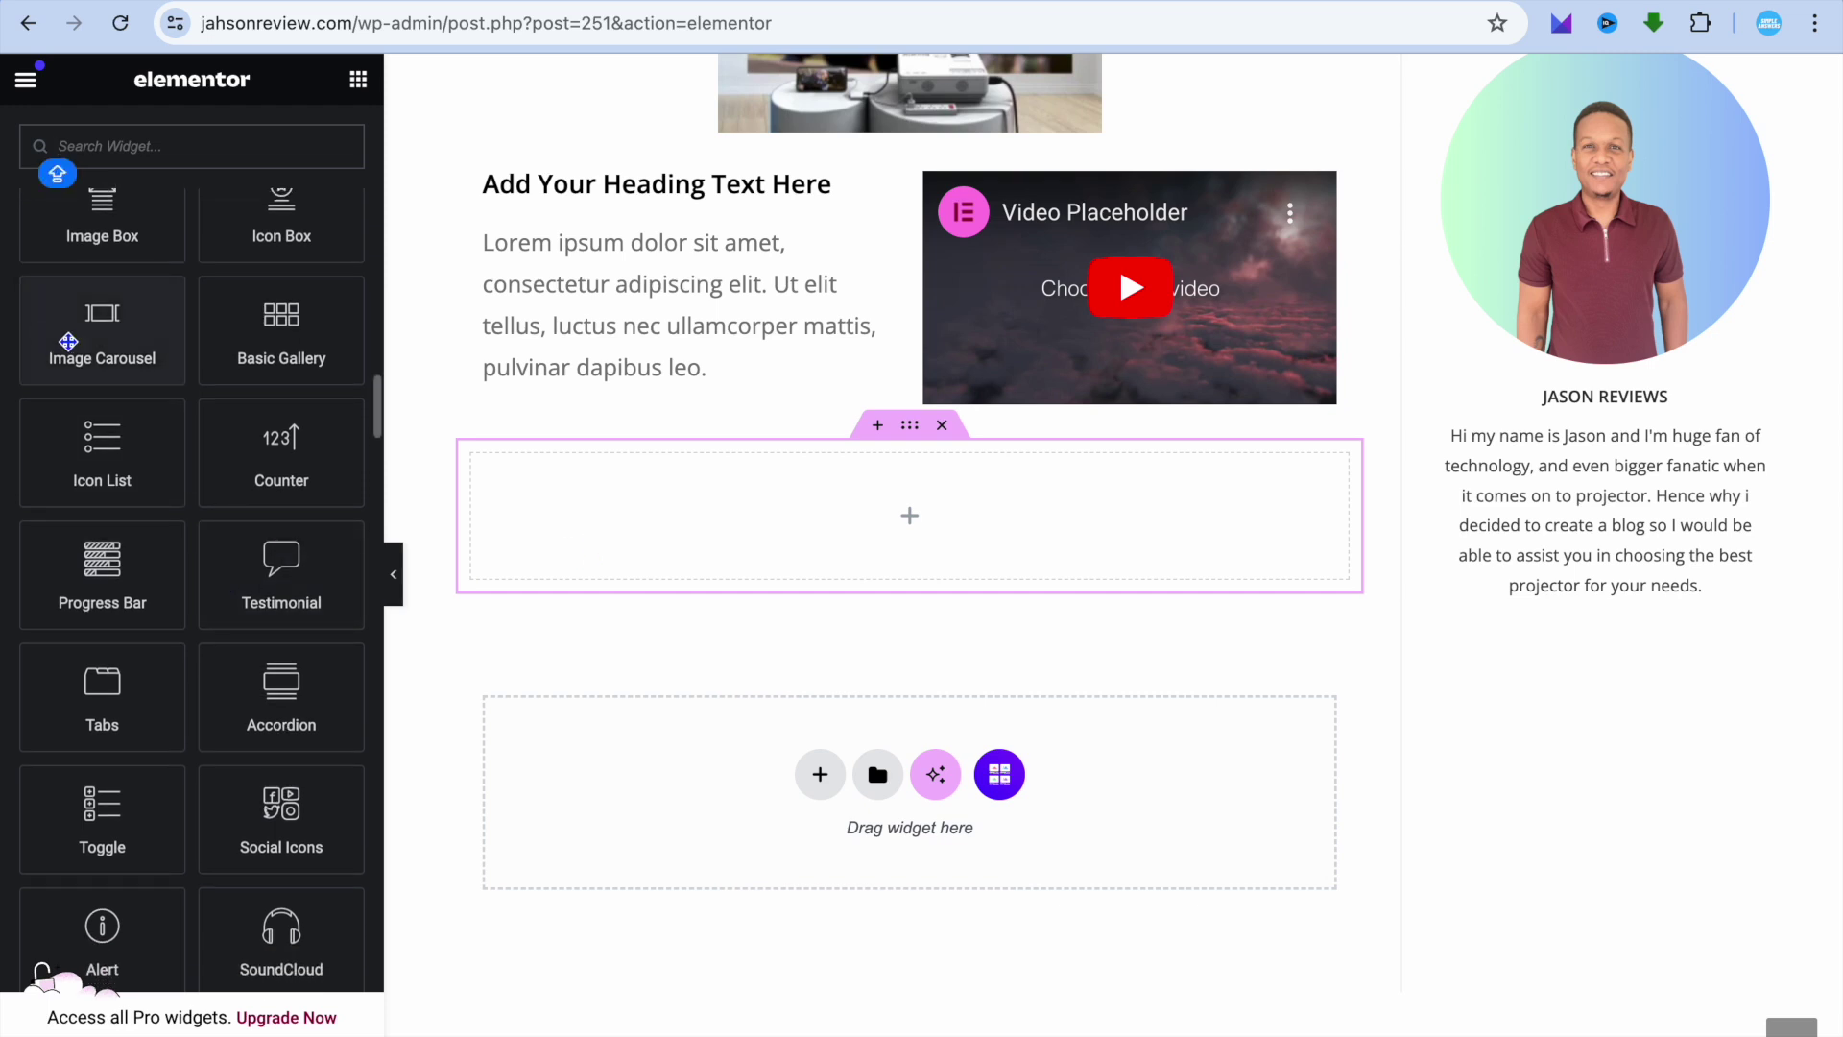
{"action": "left_click_drag", "start_coordinate": [106, 331], "coordinate": [732, 520]}
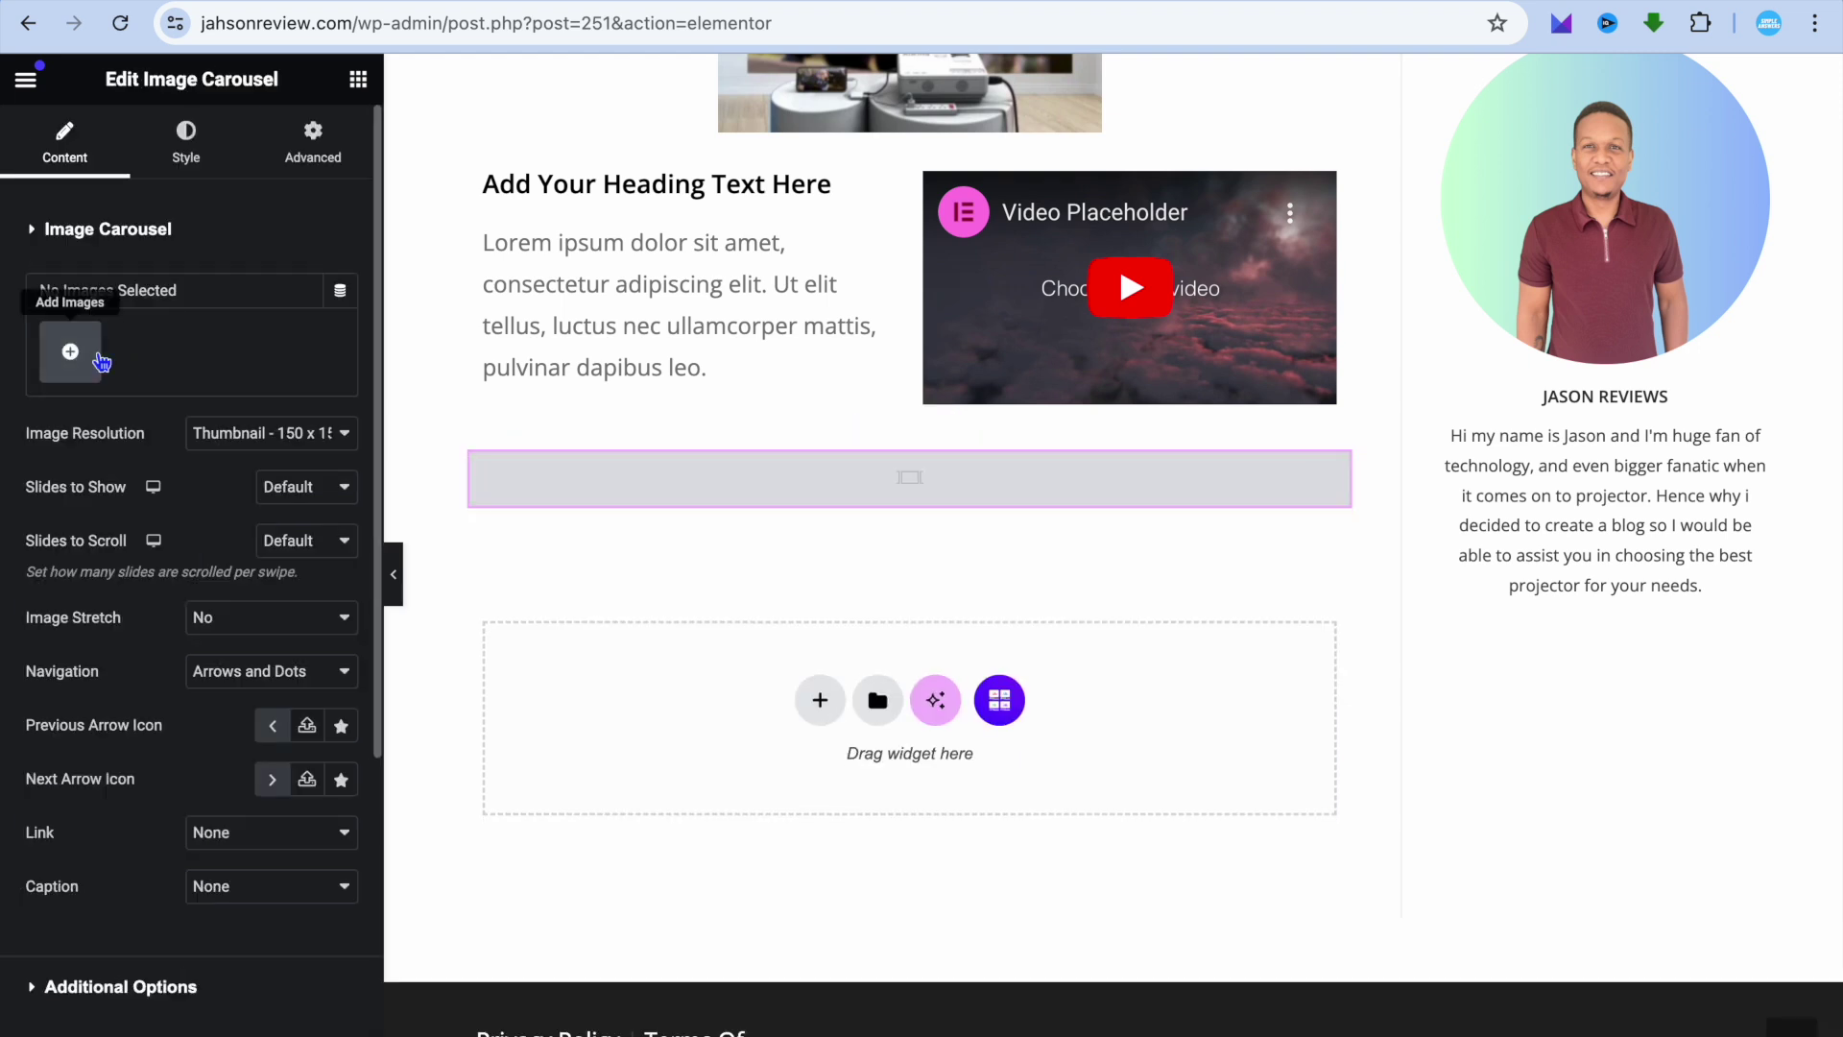
Fill the carousel with a gallery of the MacBook dock thumbnail and the profile photo
{"action": "left_click", "coordinate": [66, 347]}
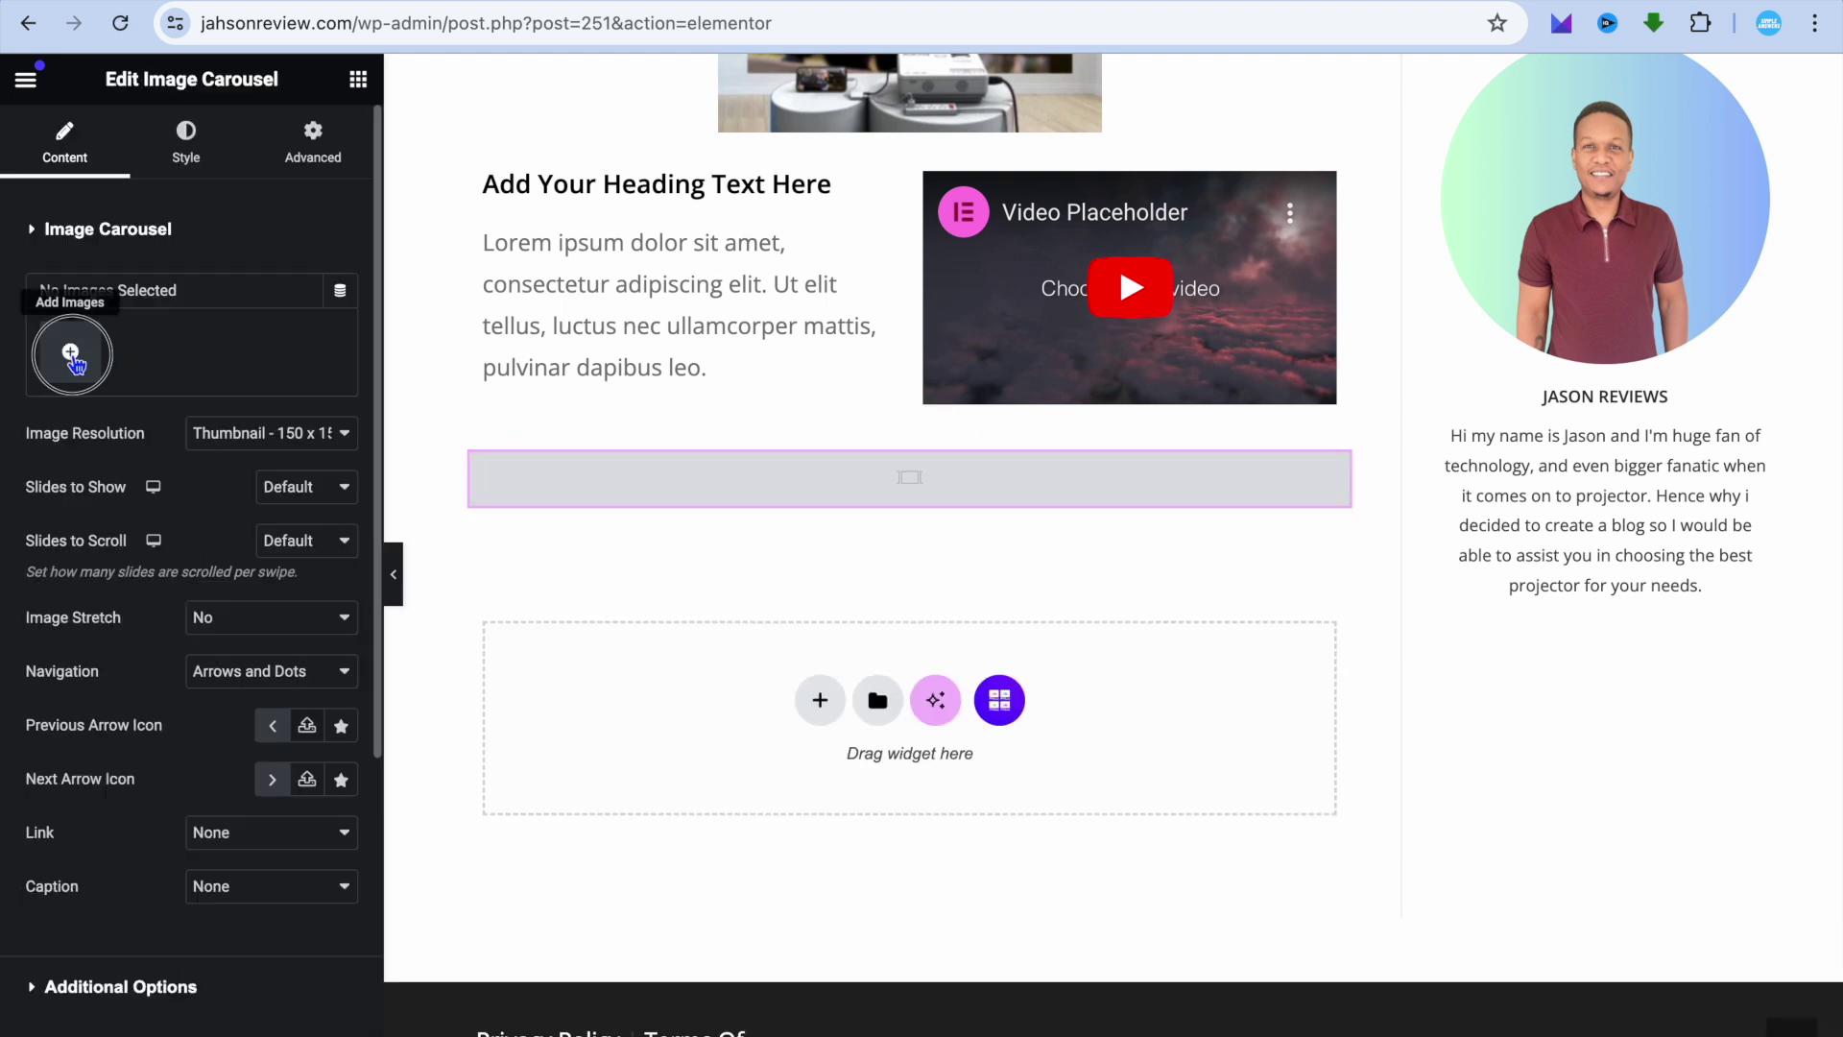
{"action": "left_click", "coordinate": [417, 423]}
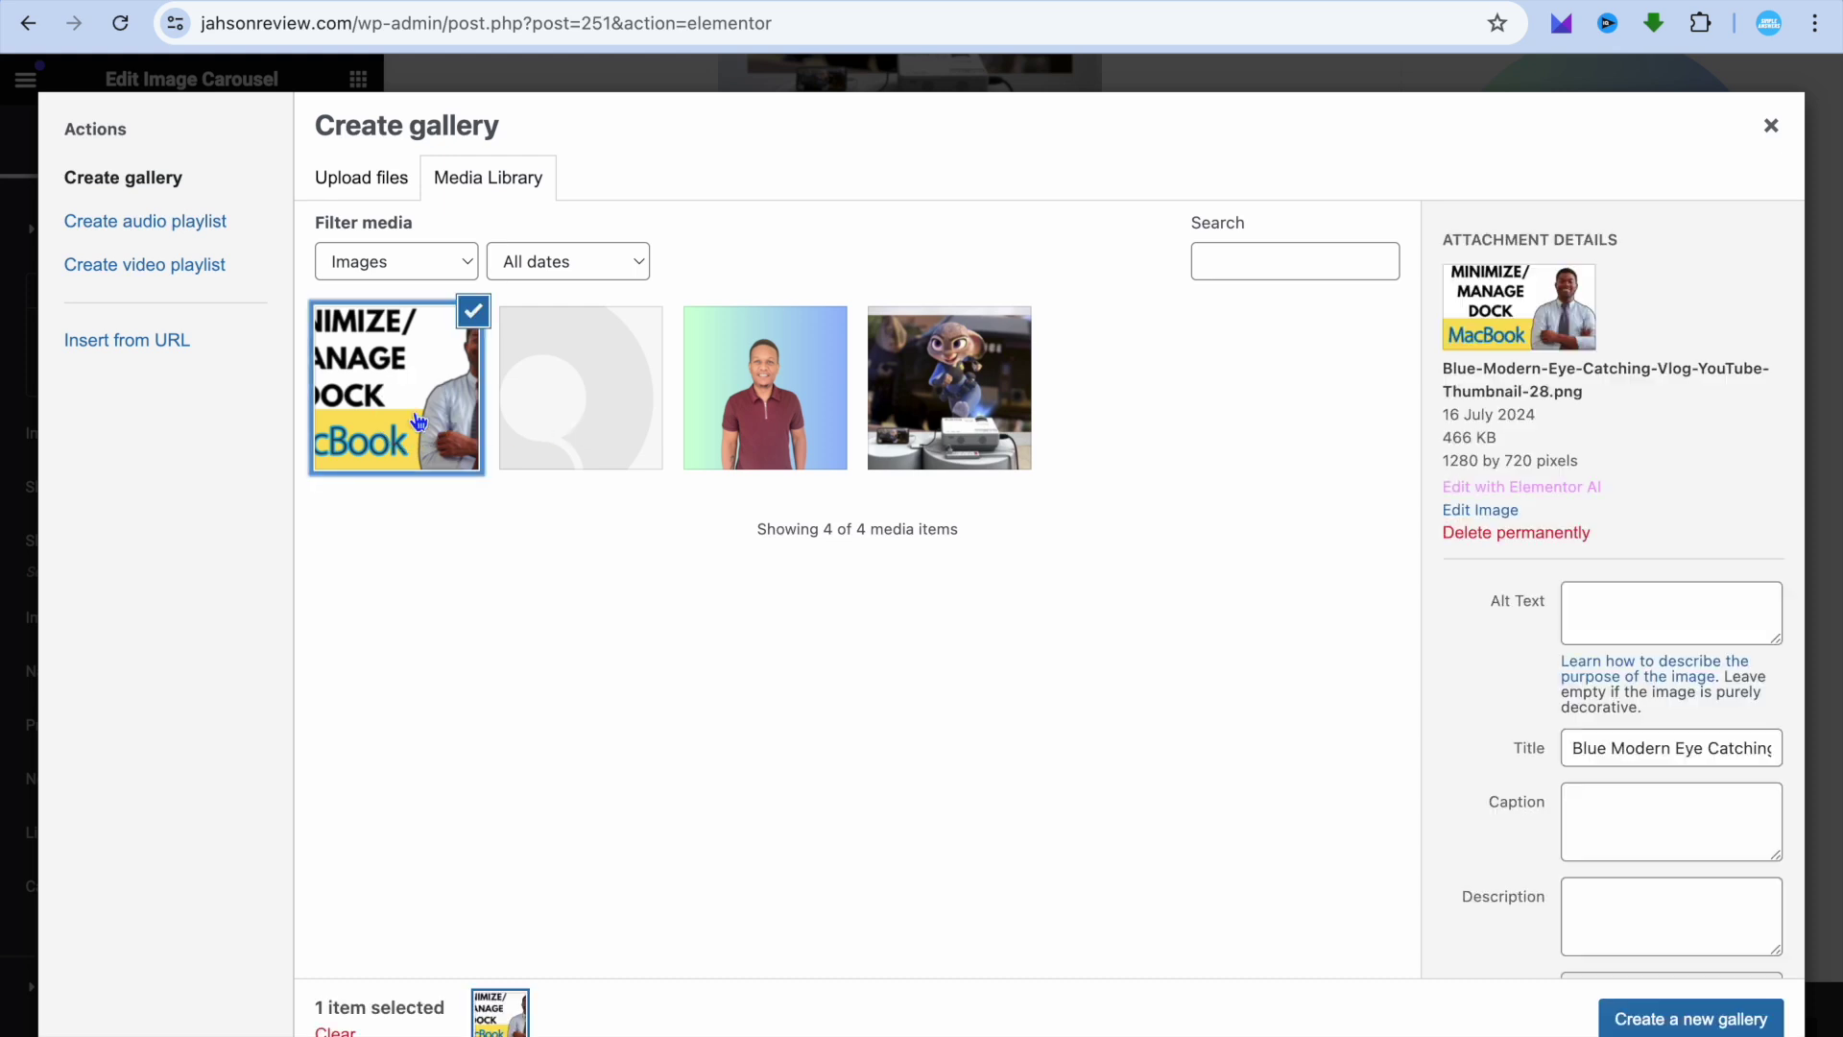
{"action": "left_click", "coordinate": [763, 414]}
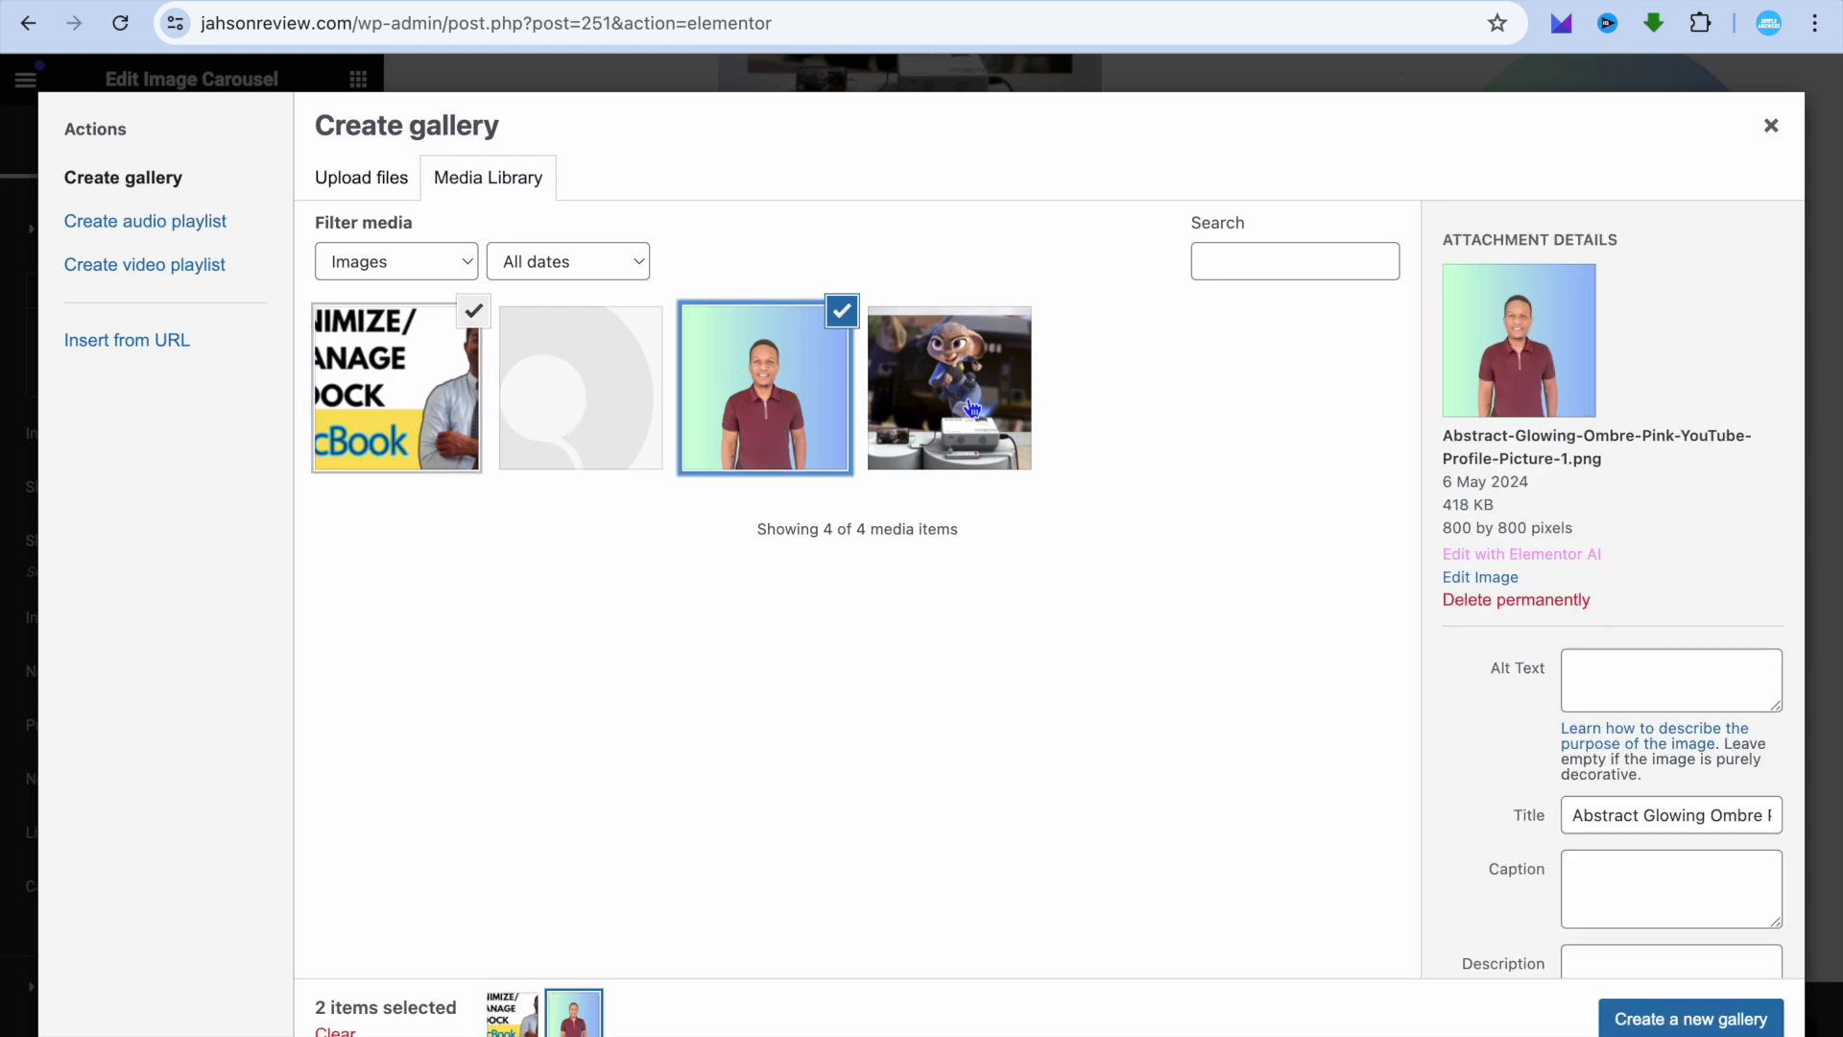
{"action": "left_click", "coordinate": [1693, 1021]}
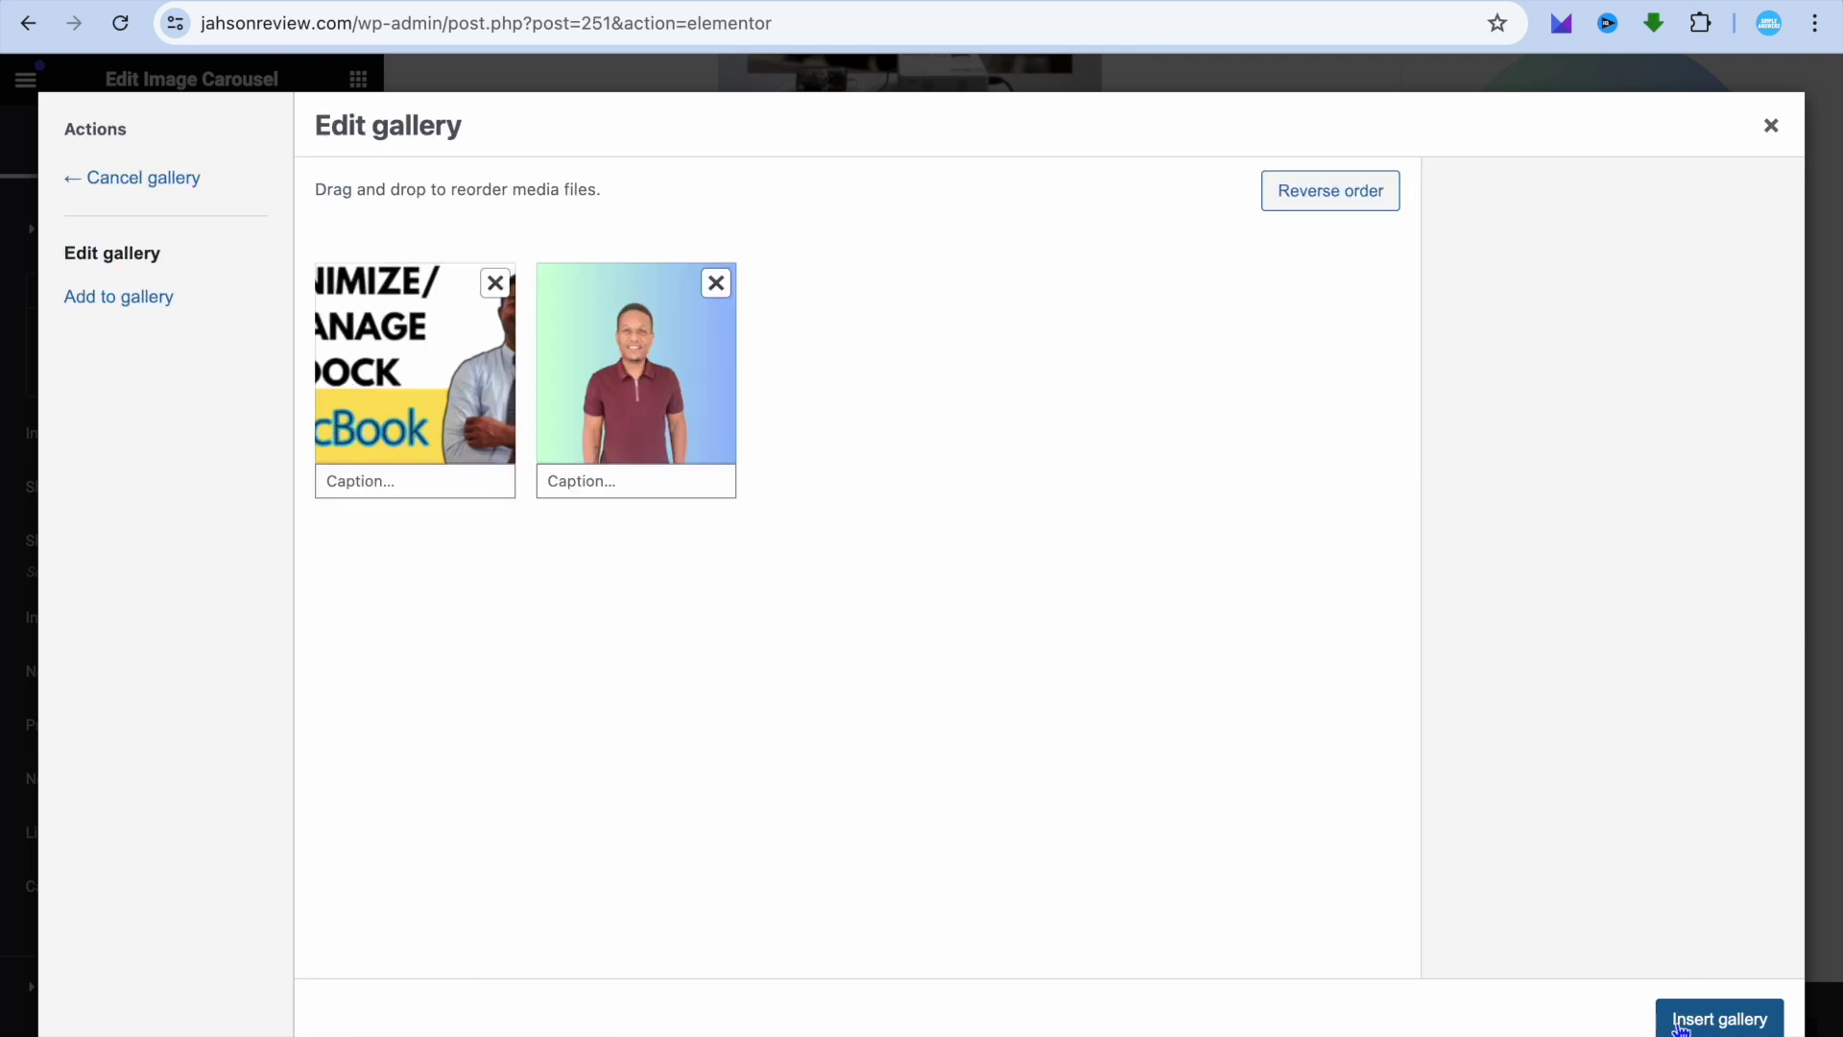
{"action": "left_click", "coordinate": [1680, 1023]}
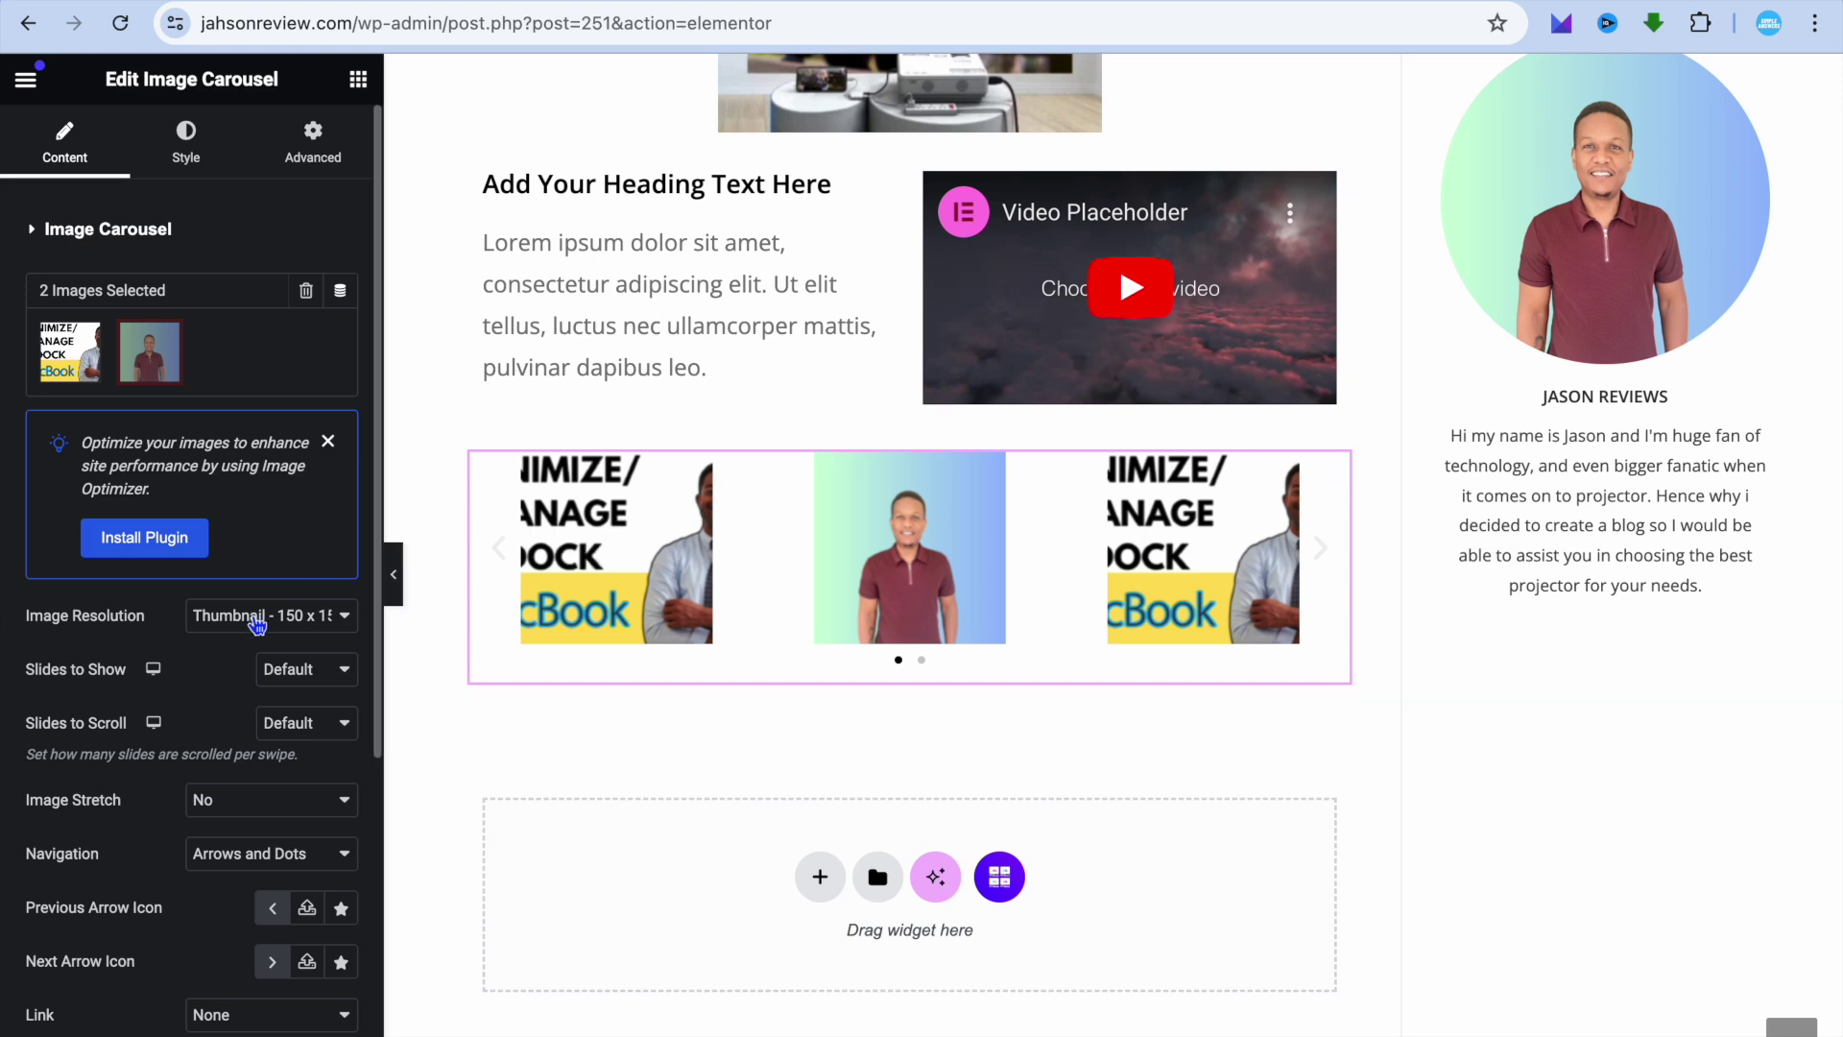
{"action": "scroll", "coordinate": [257, 626], "scroll_direction": "down", "scroll_amount": 5}
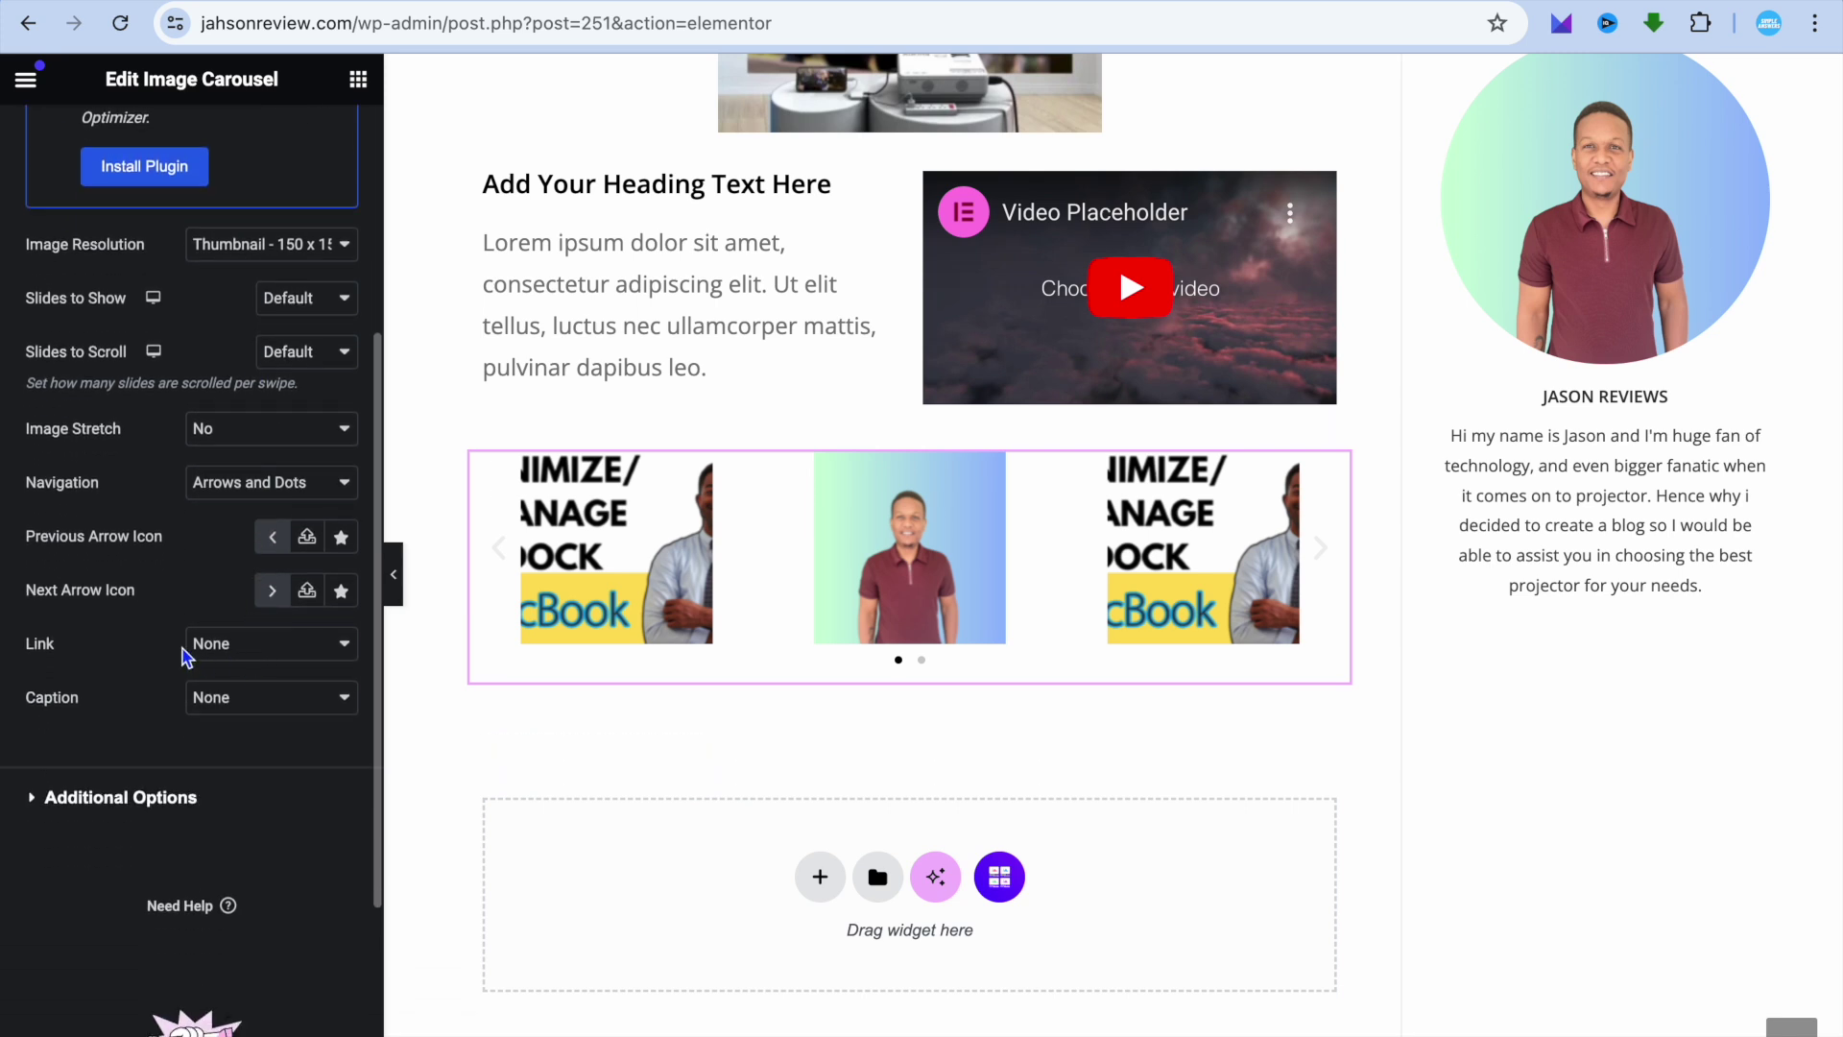
{"action": "left_click", "coordinate": [267, 656]}
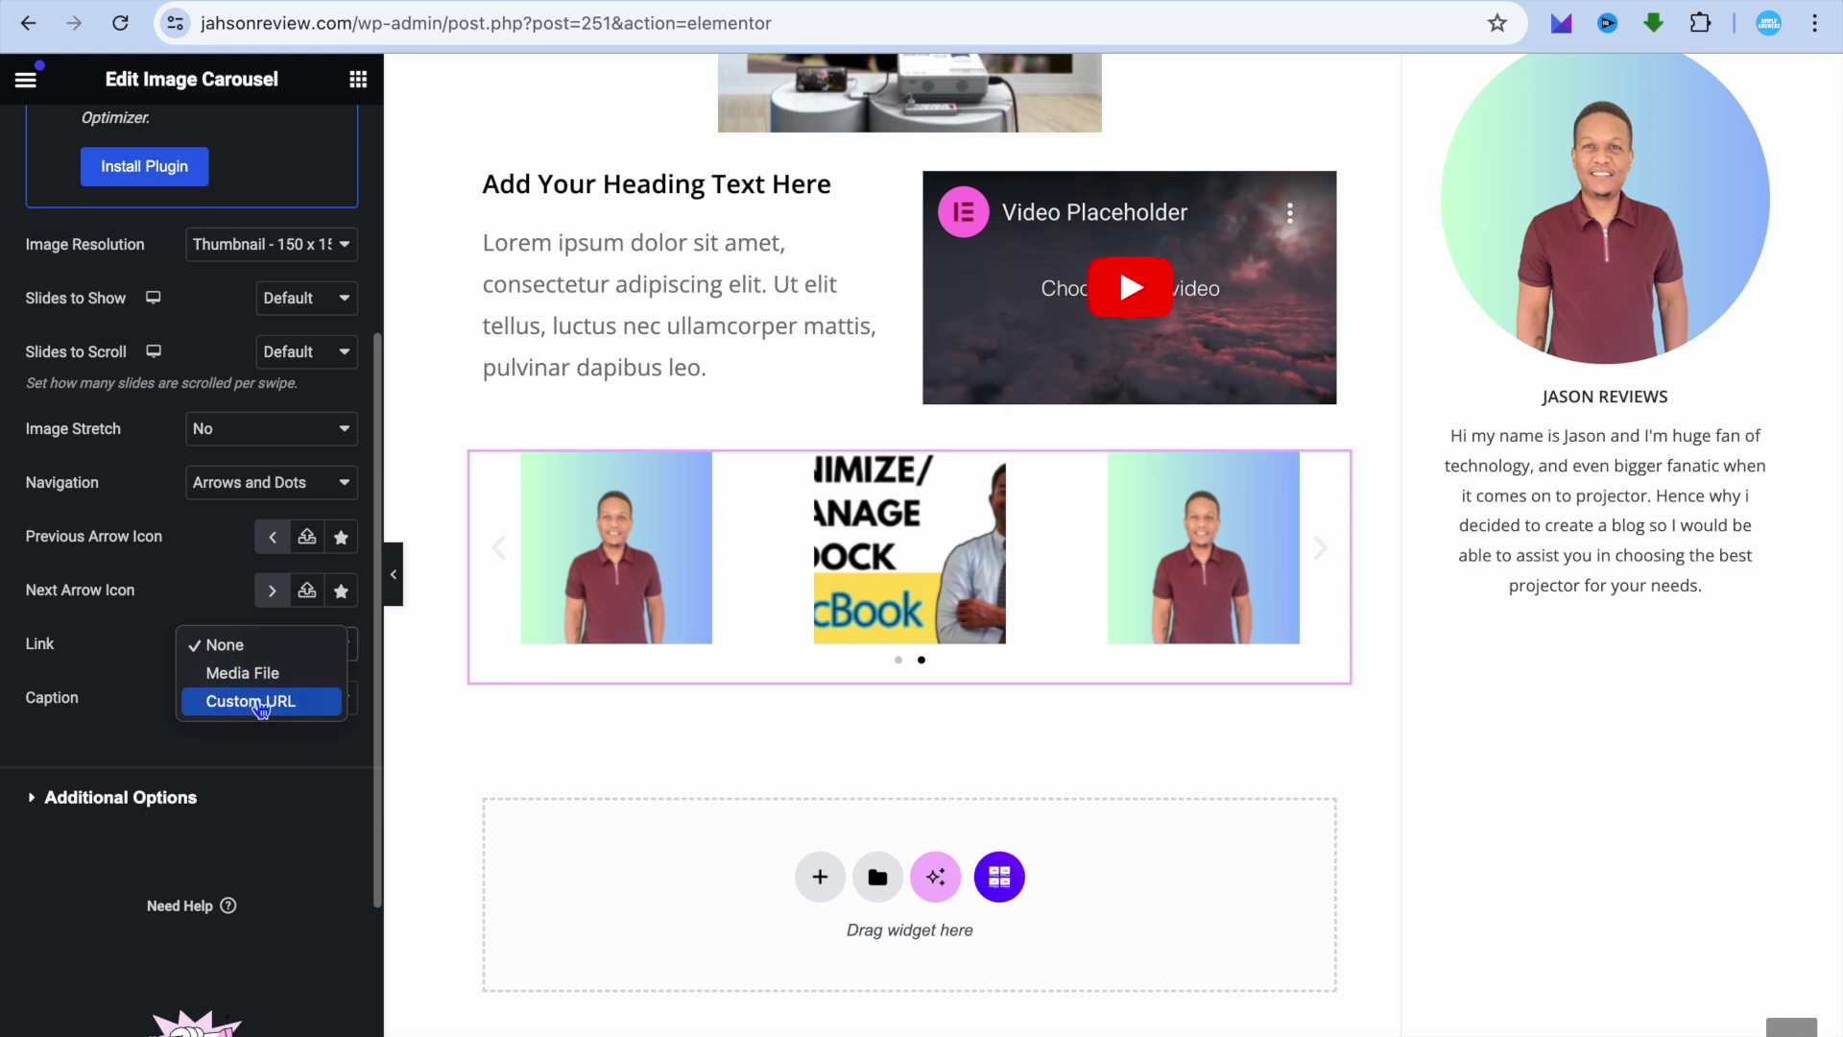
{"action": "left_click", "coordinate": [257, 704]}
{"action": "left_click", "coordinate": [204, 693]}
{"action": "left_click", "coordinate": [255, 651]}
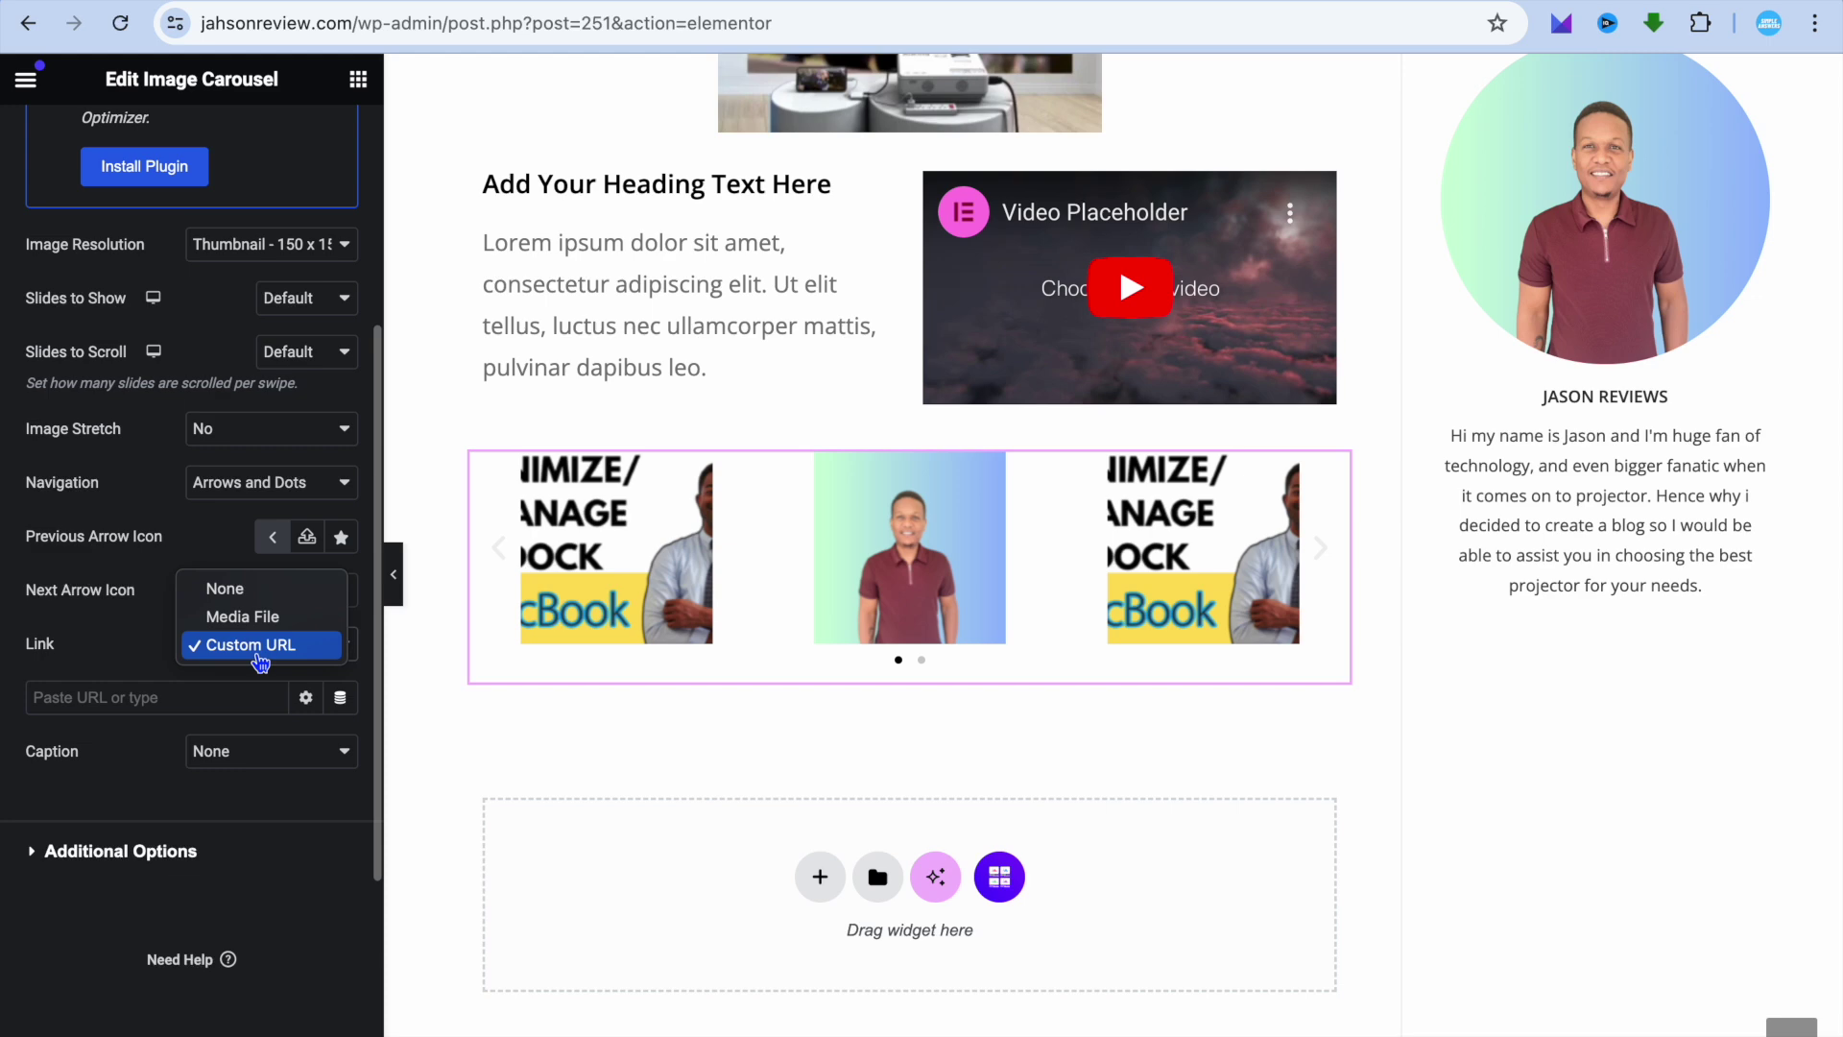
{"action": "left_click", "coordinate": [261, 590]}
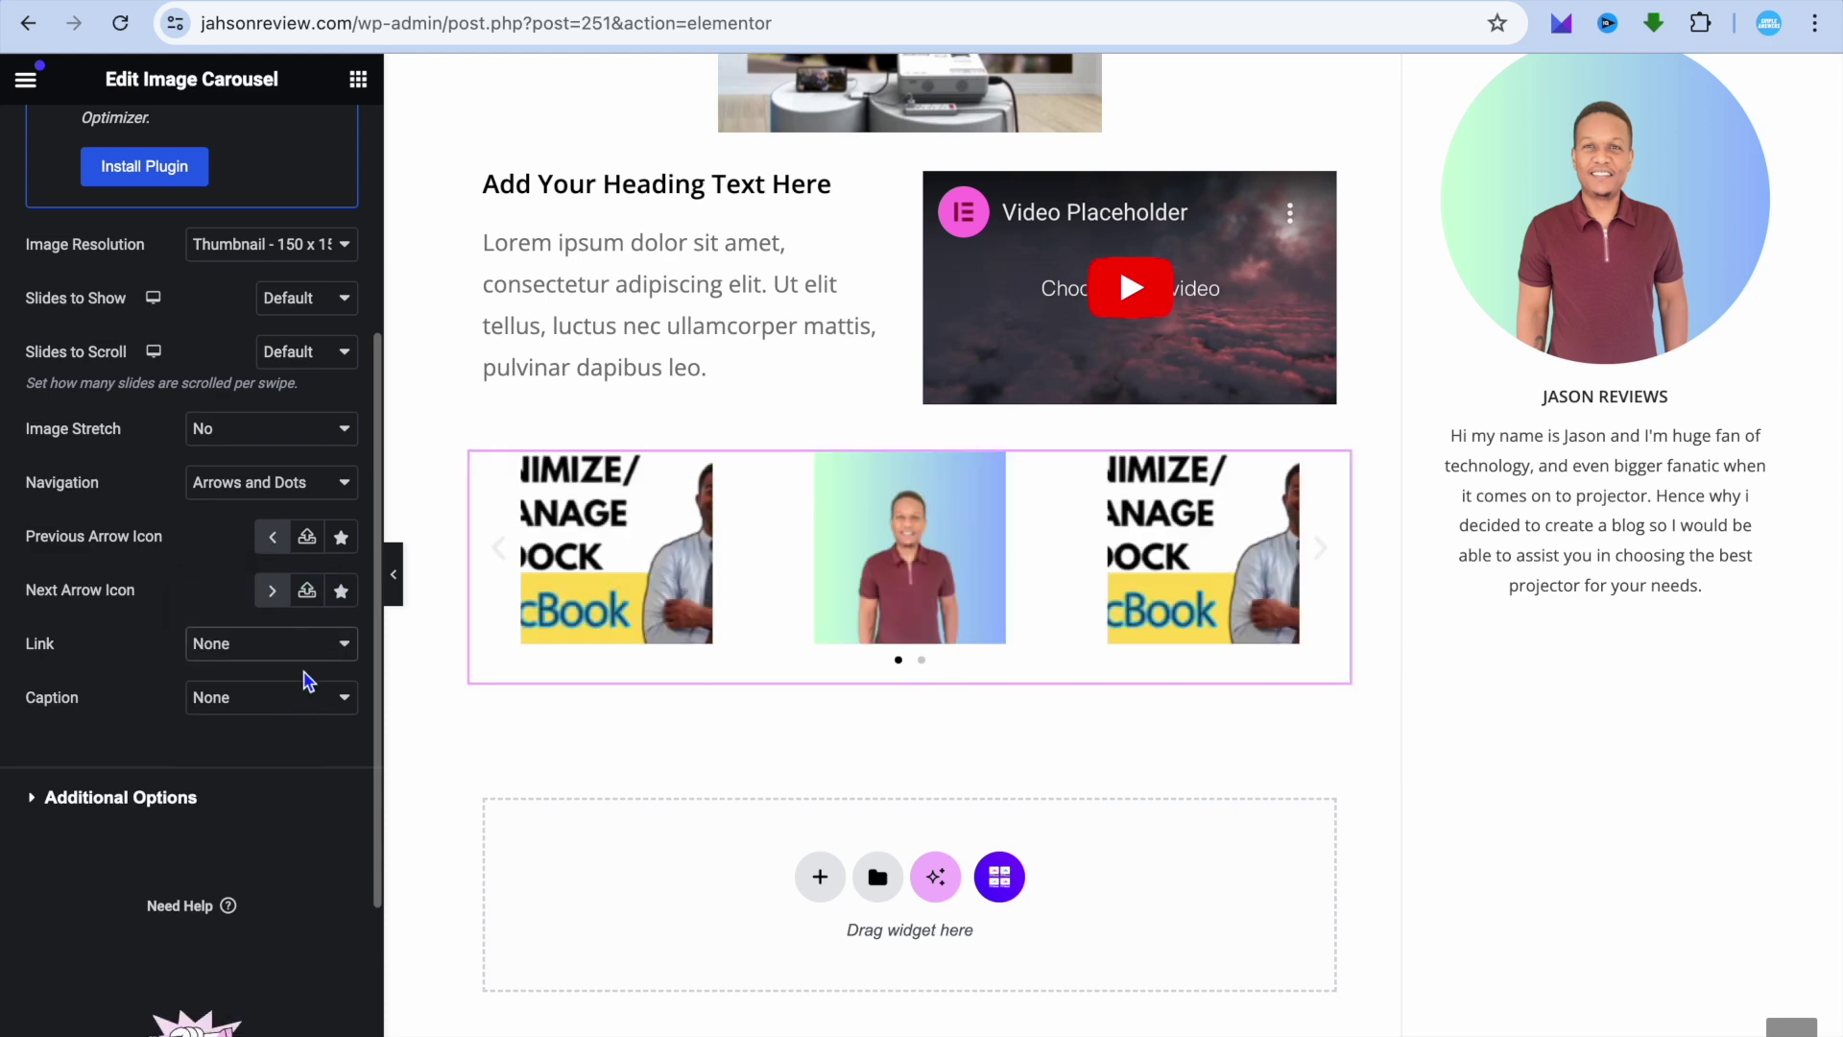
{"action": "scroll", "coordinate": [310, 688], "scroll_direction": "up", "scroll_amount": 4}
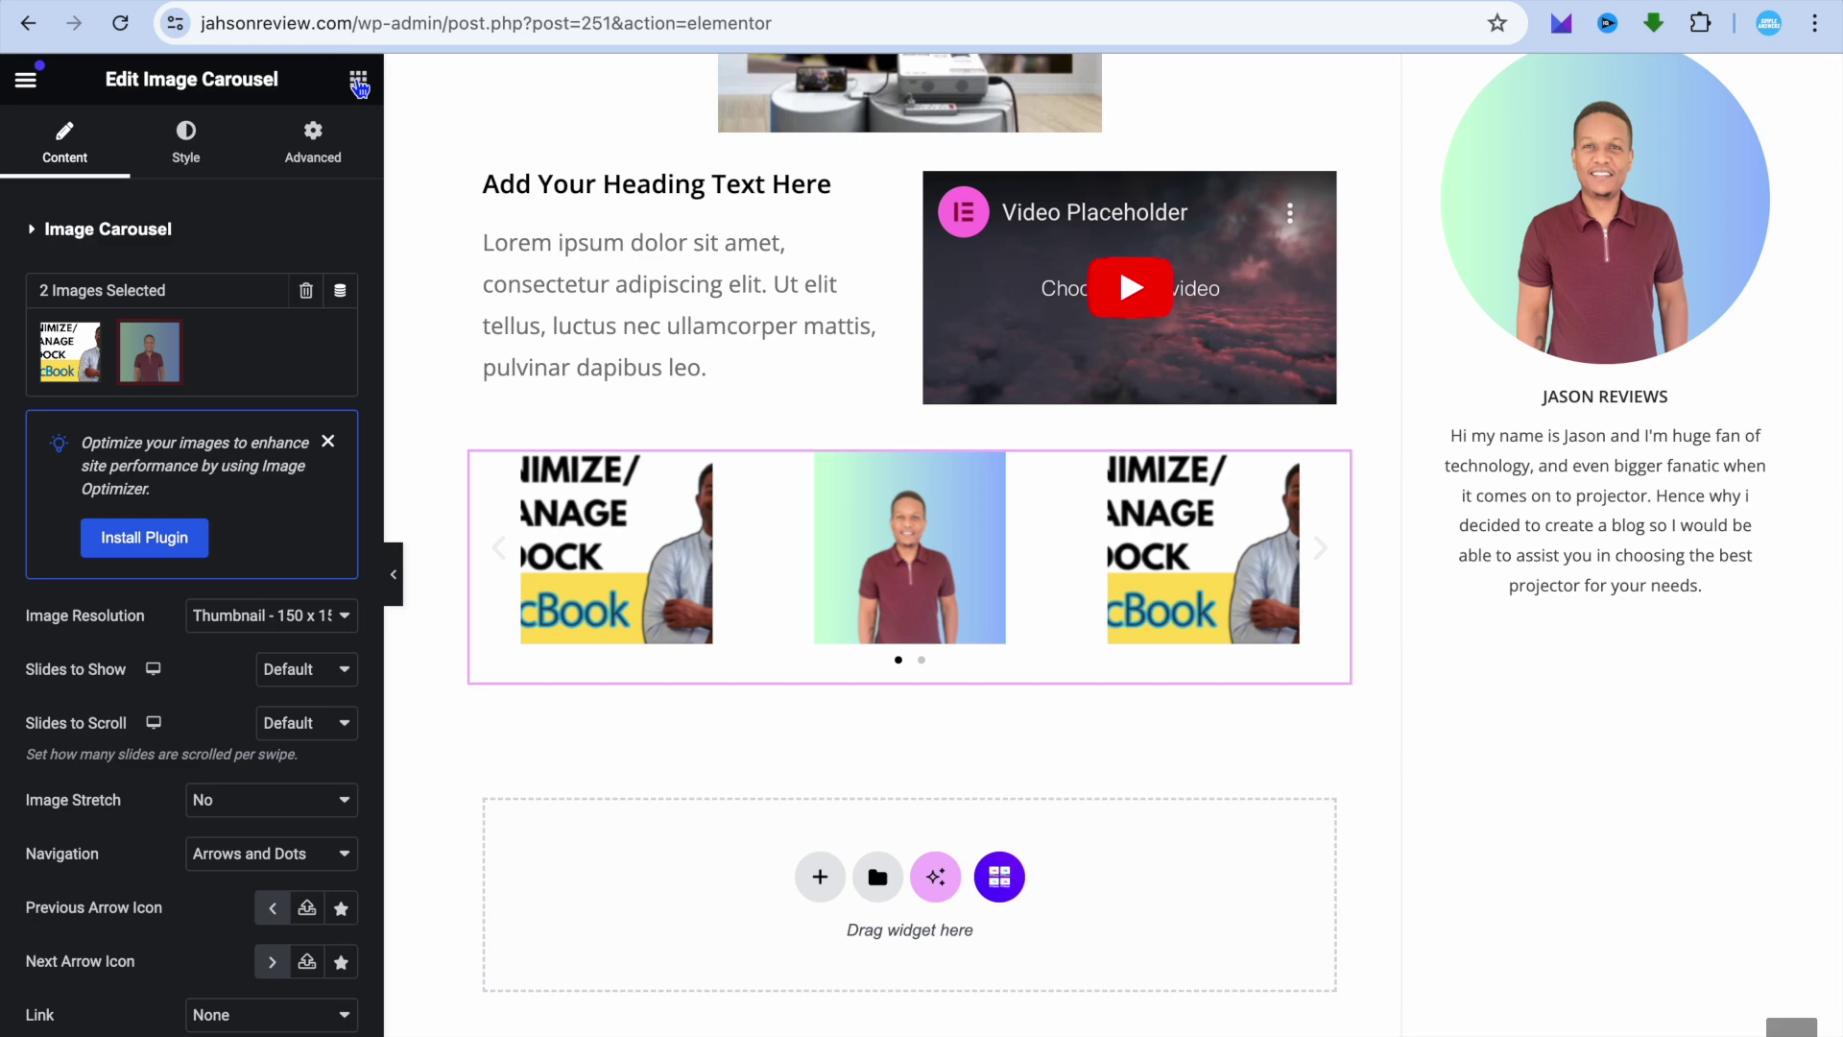
Place a green 'Click here' Button widget directly beneath the image carousel
{"action": "left_click", "coordinate": [358, 79]}
{"action": "scroll", "coordinate": [219, 615], "scroll_direction": "down", "scroll_amount": 5}
{"action": "scroll", "coordinate": [219, 615], "scroll_direction": "down", "scroll_amount": 6}
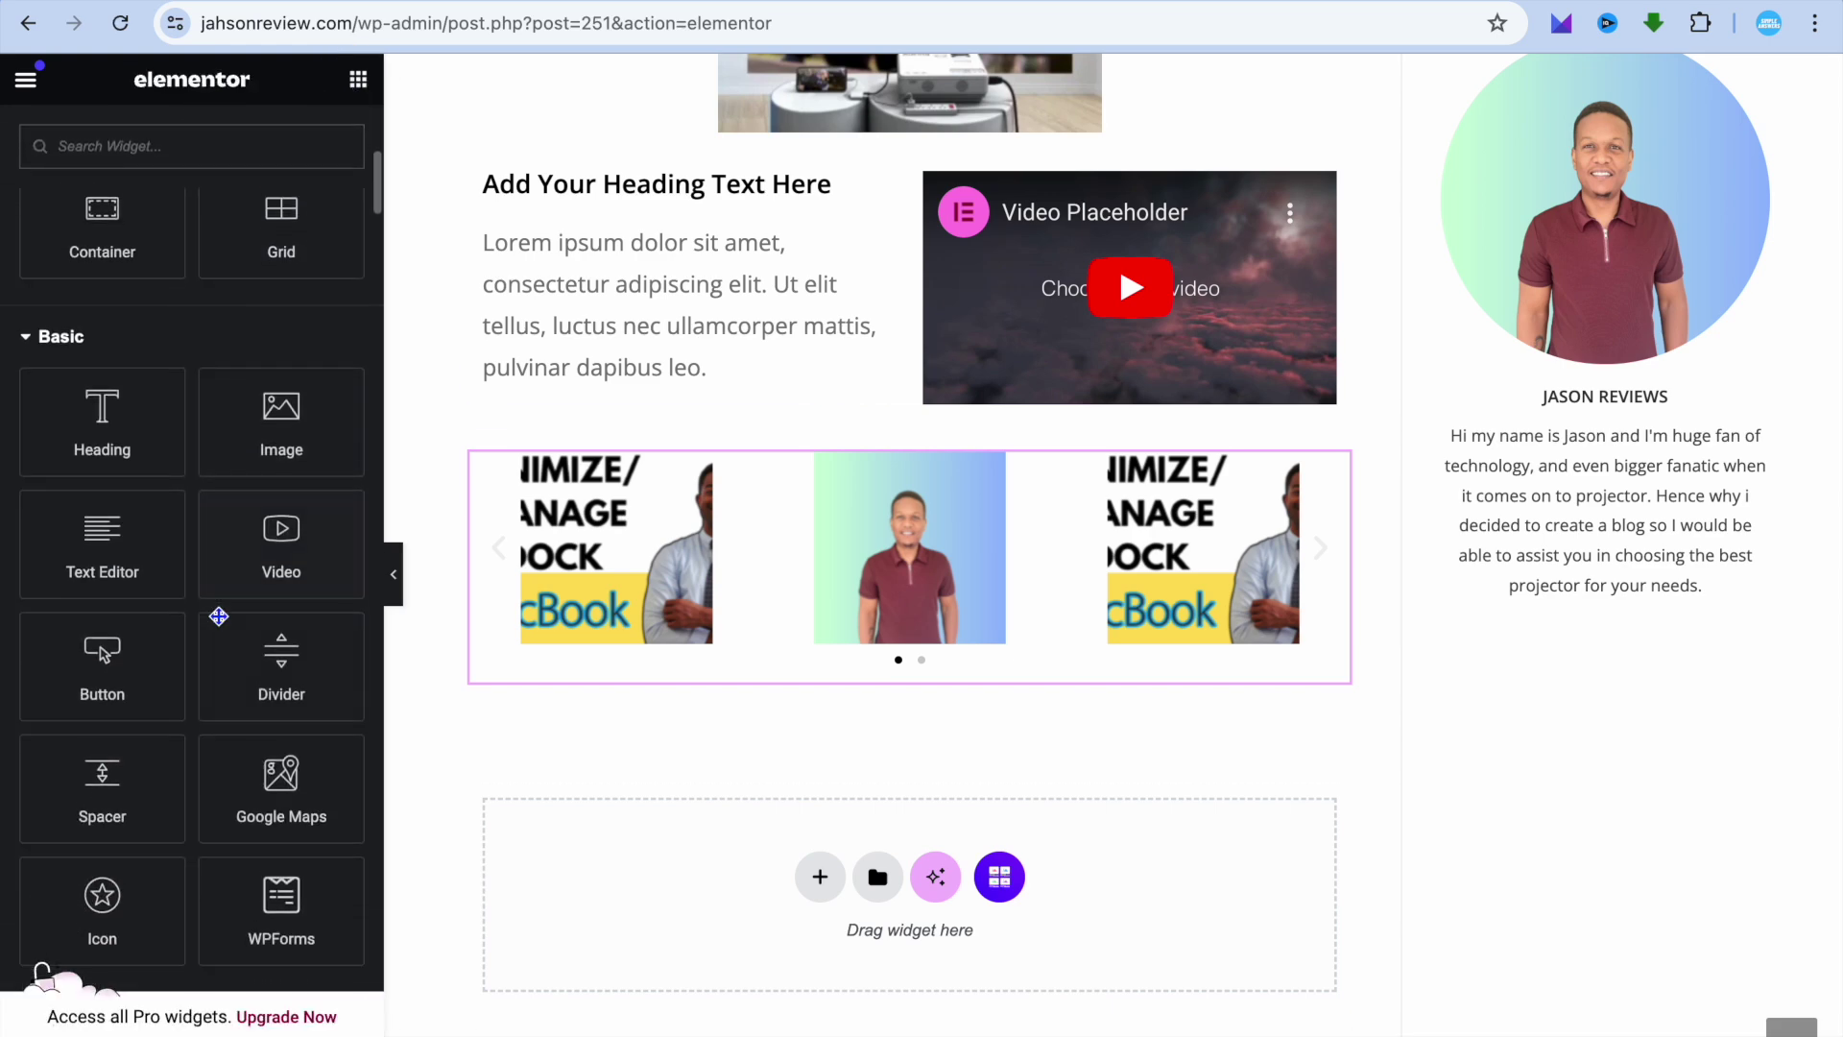
{"action": "scroll", "coordinate": [219, 615], "scroll_direction": "up", "scroll_amount": 1}
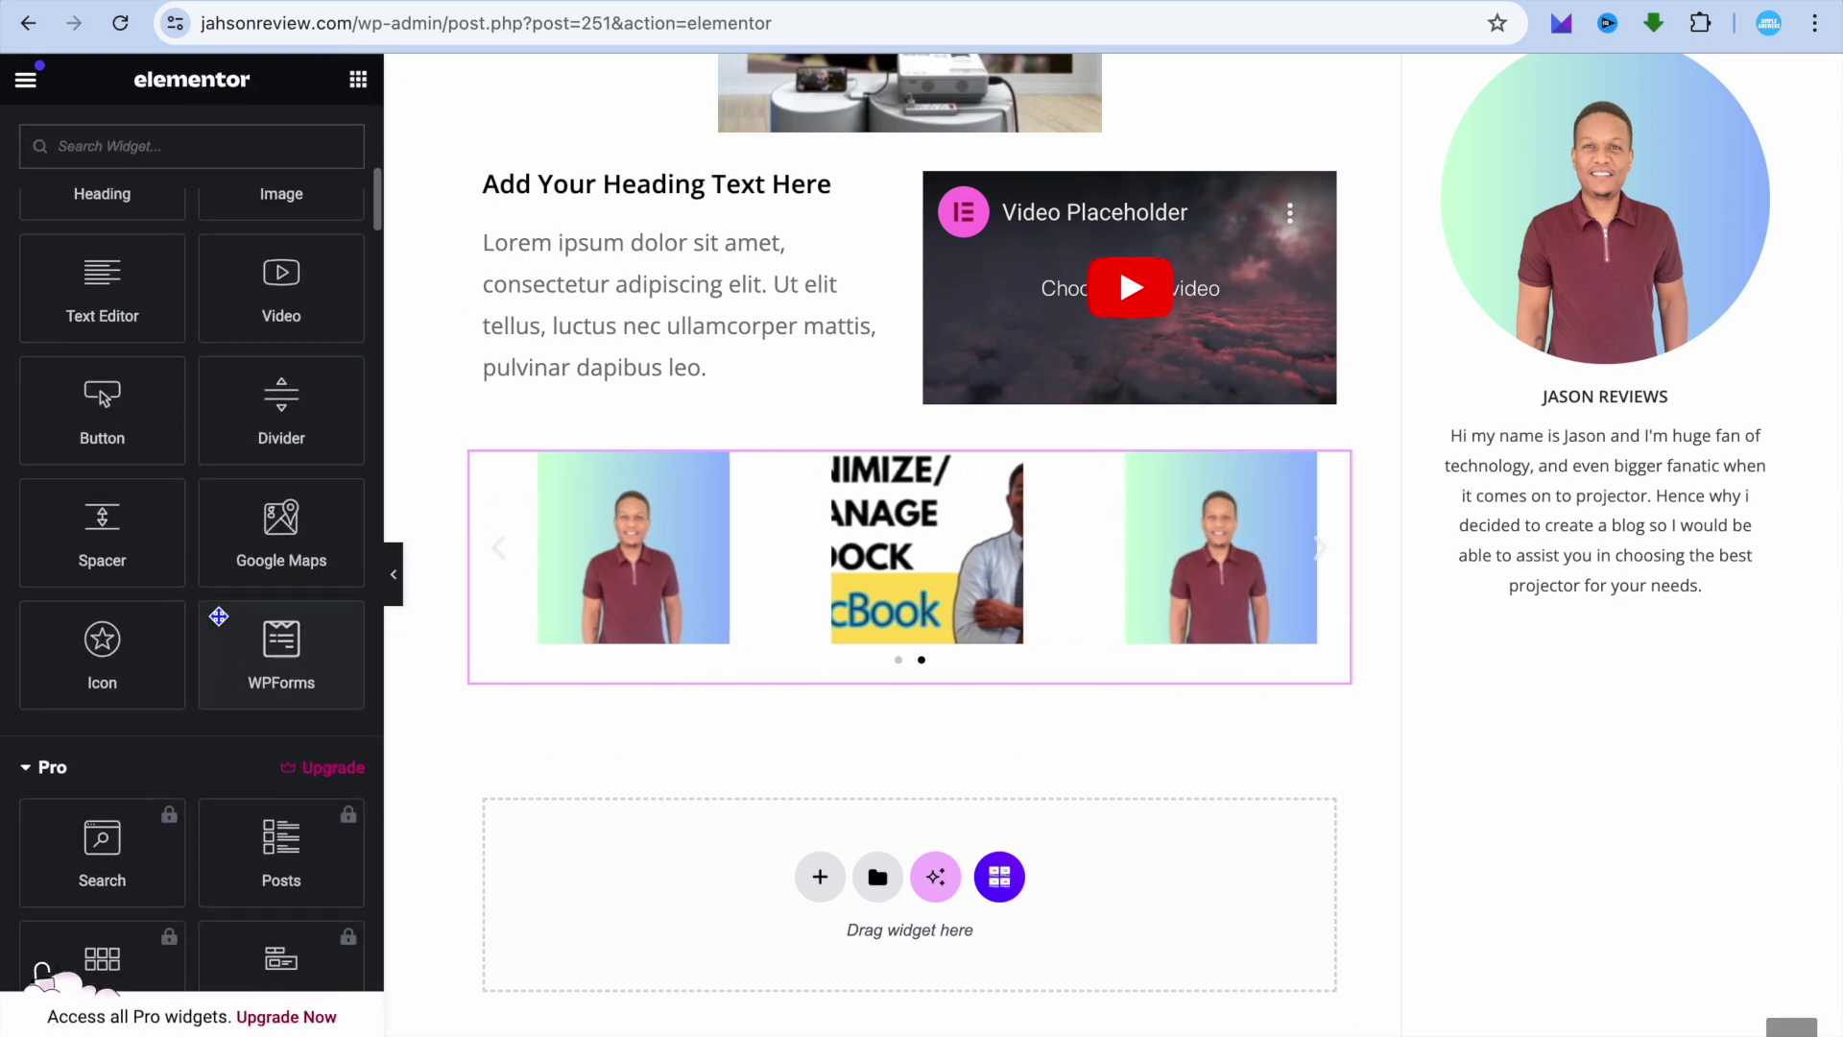
{"action": "left_click_drag", "start_coordinate": [115, 454], "coordinate": [596, 658]}
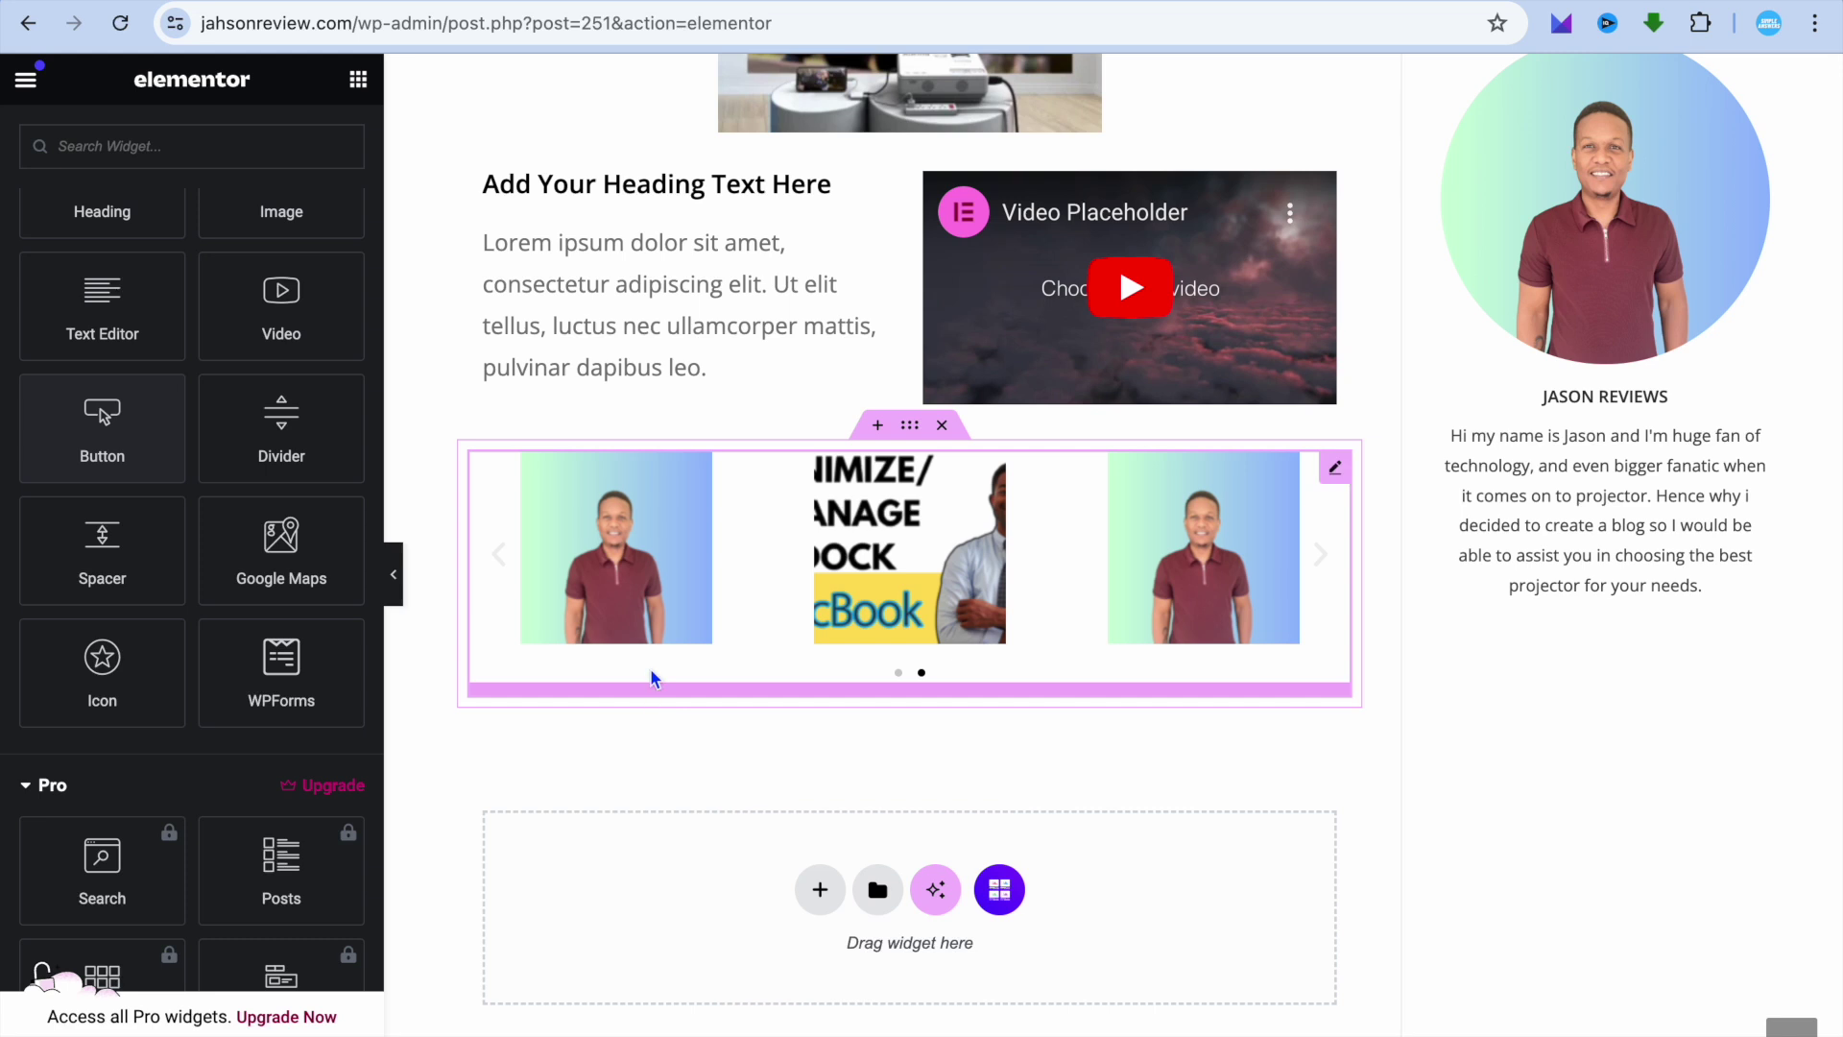
{"action": "left_click_drag", "start_coordinate": [121, 450], "coordinate": [598, 615]}
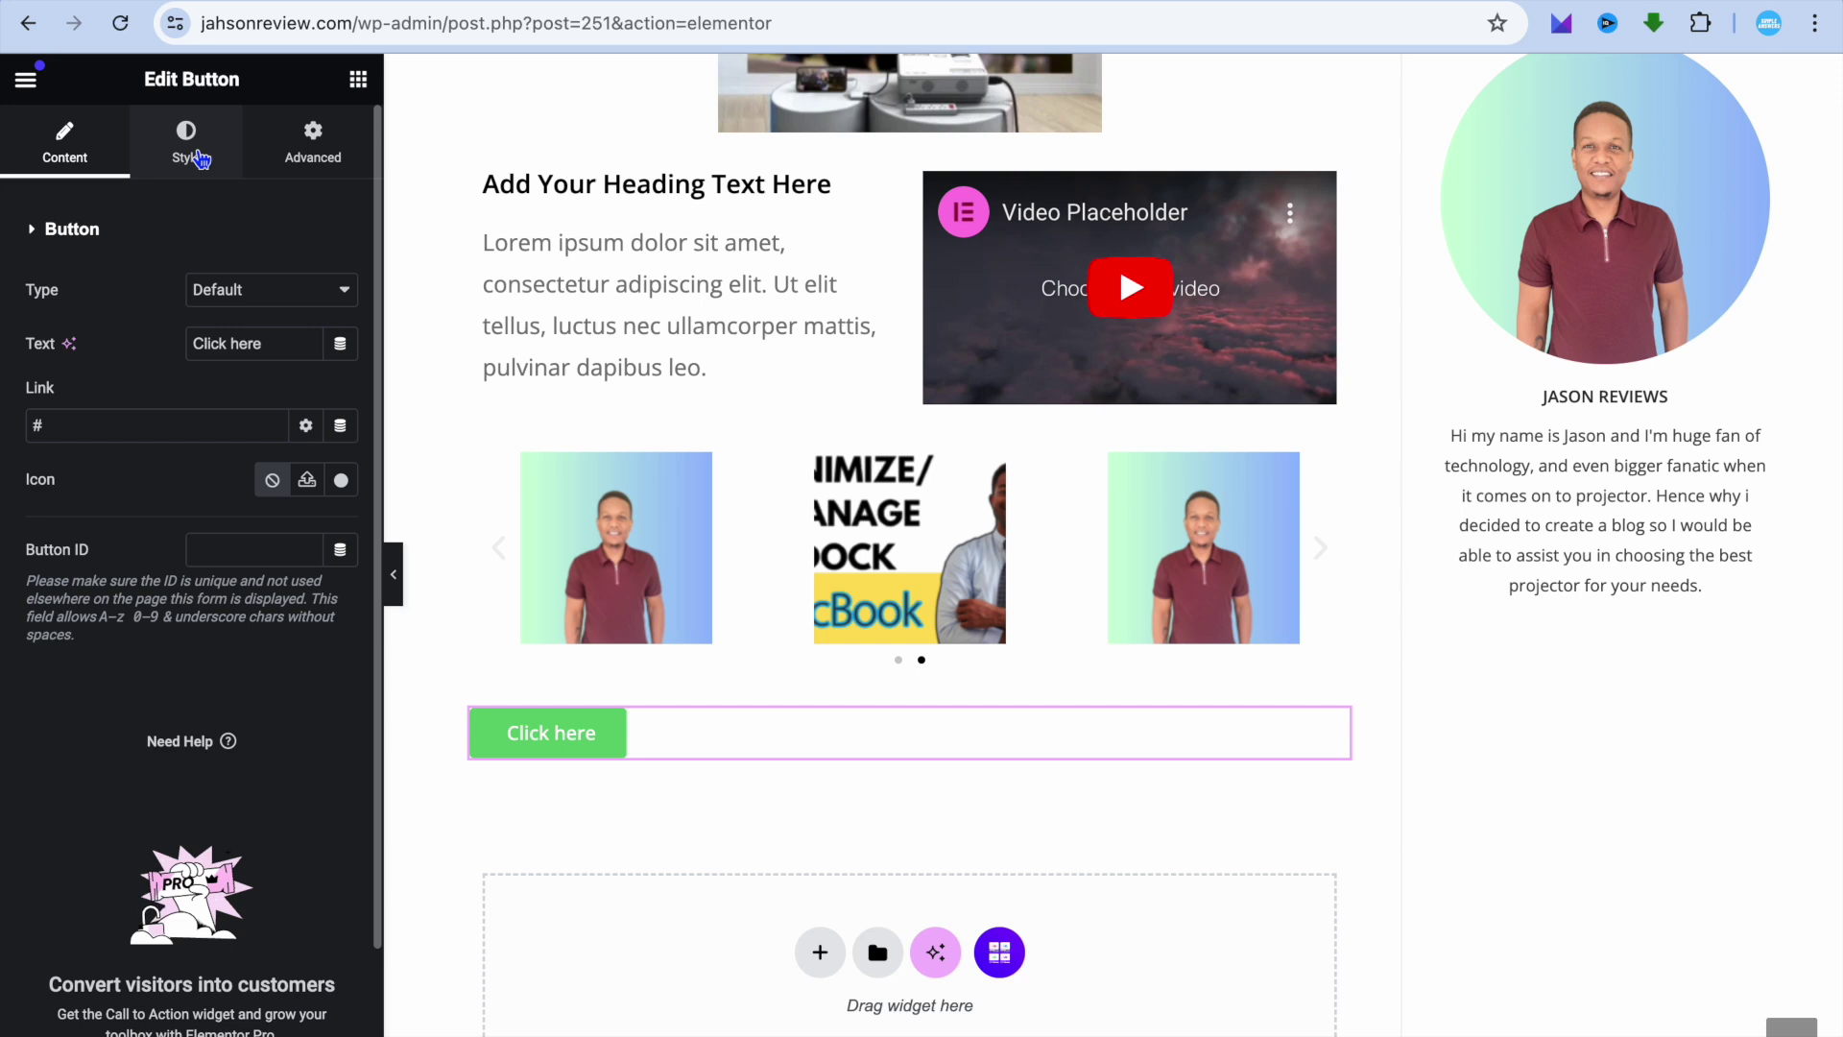
{"action": "left_click", "coordinate": [197, 158]}
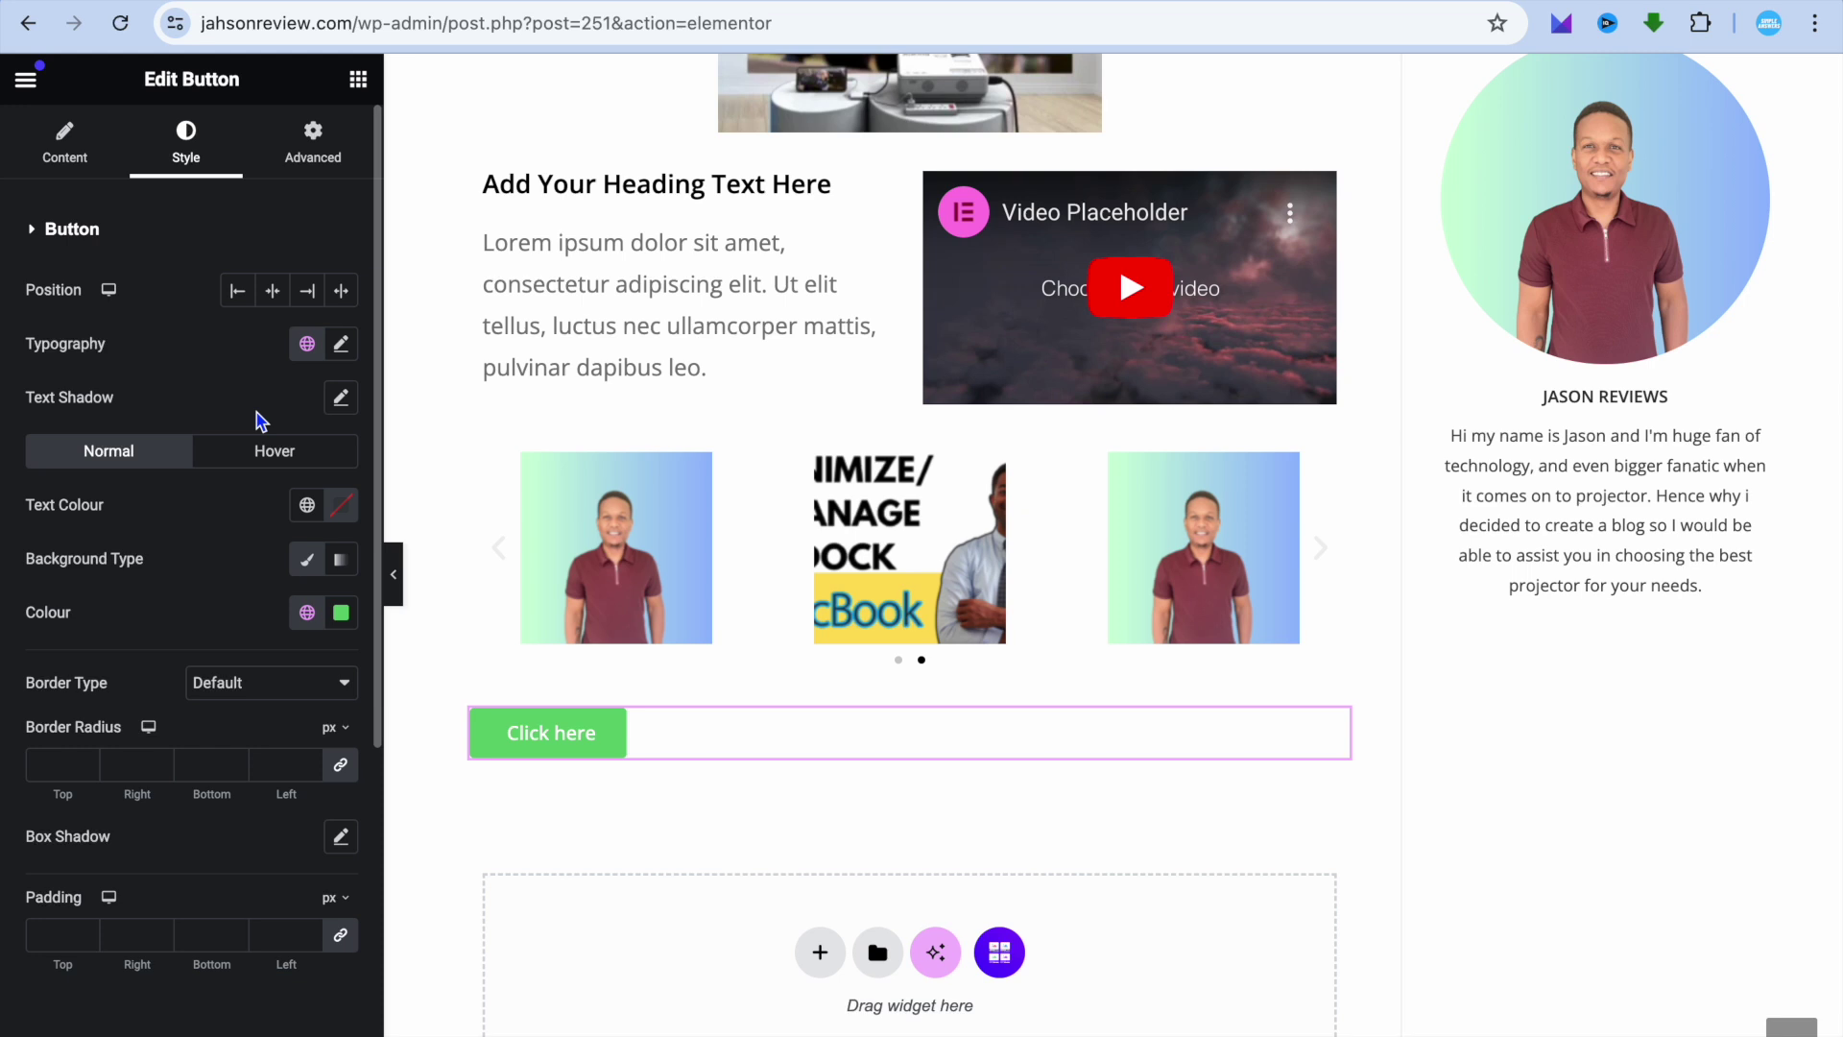
{"action": "left_click", "coordinate": [274, 297]}
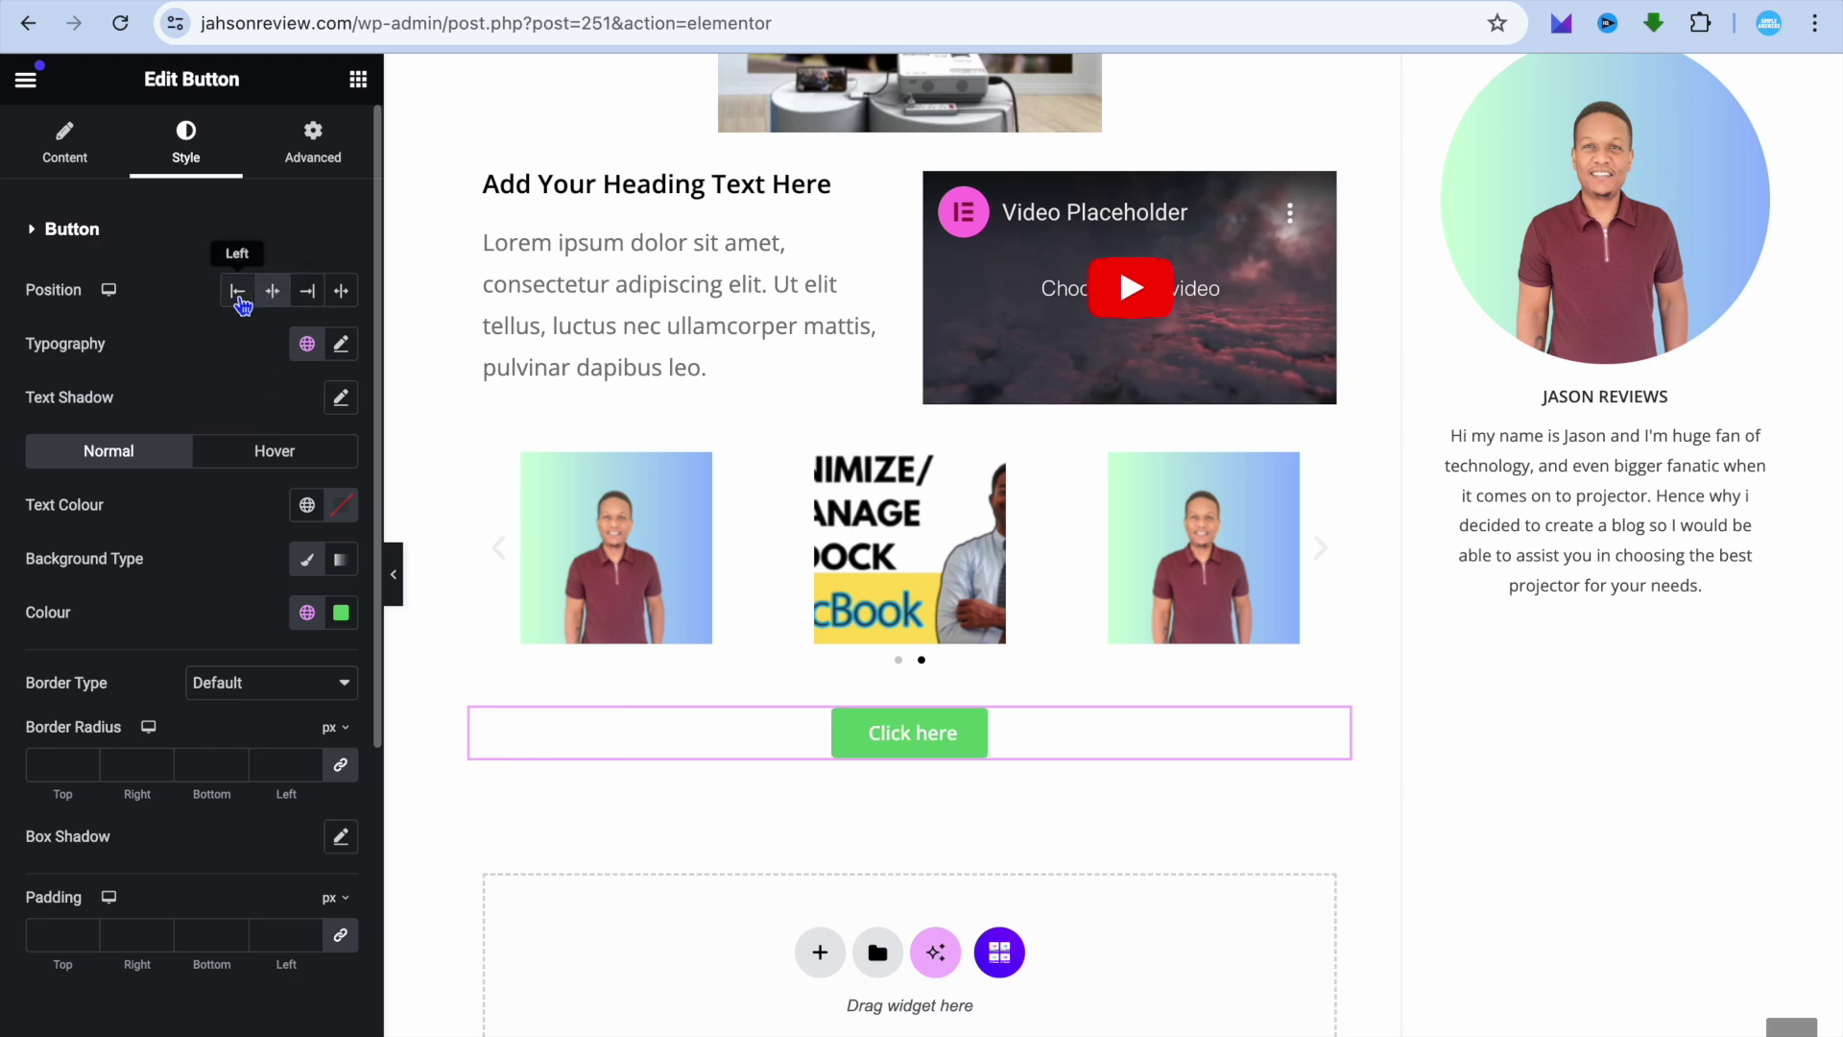
{"action": "left_click", "coordinate": [240, 293]}
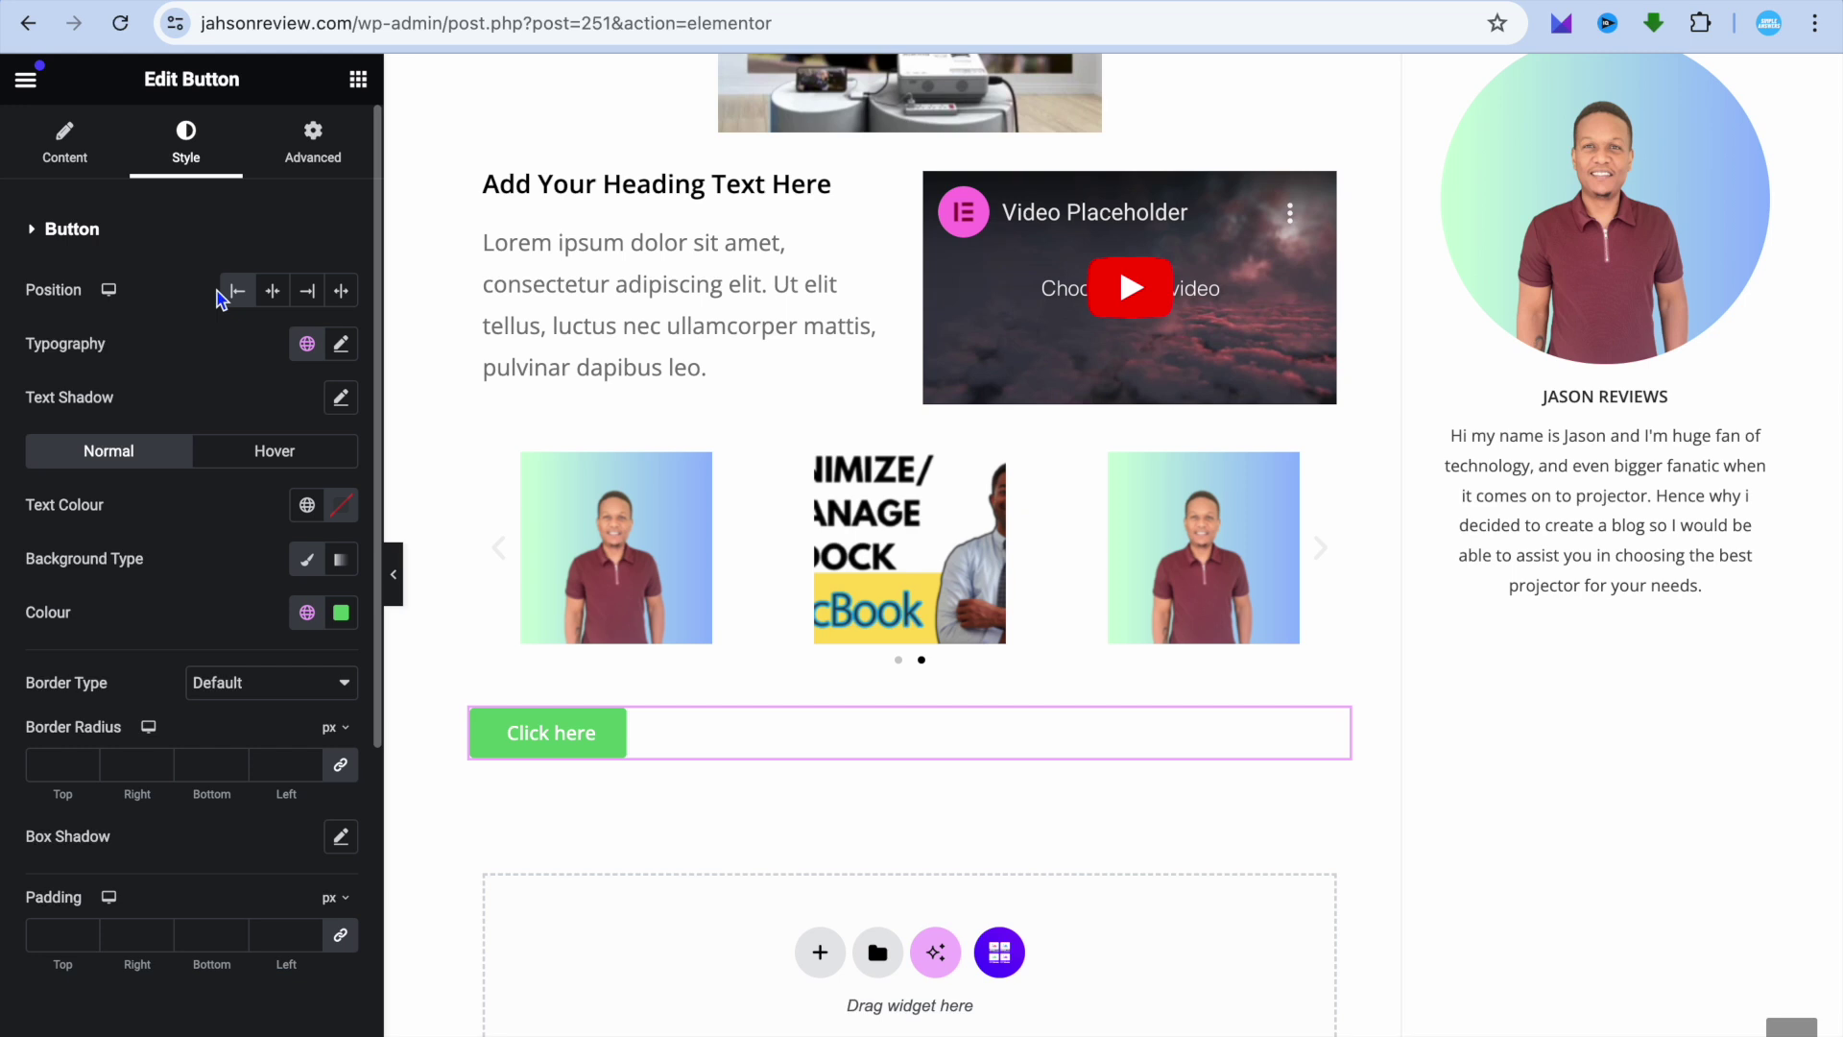
{"action": "left_click", "coordinate": [66, 142]}
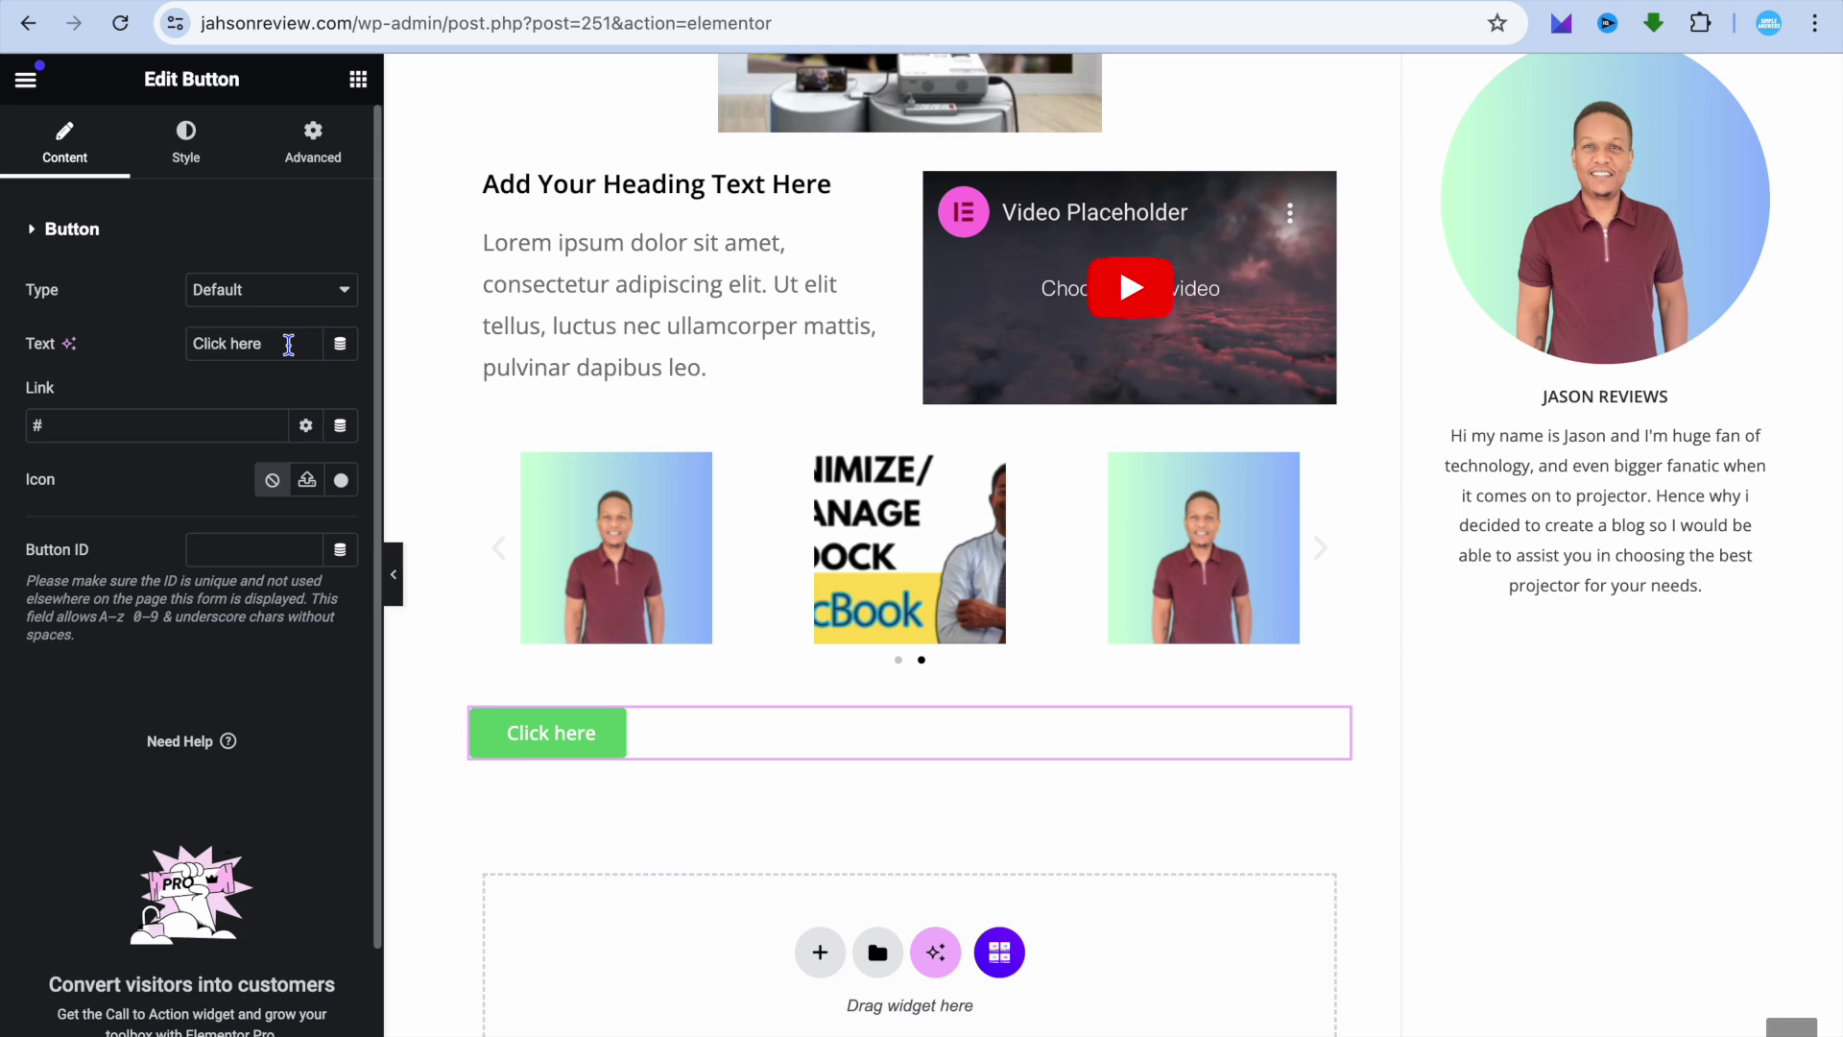
{"action": "left_click", "coordinate": [259, 343]}
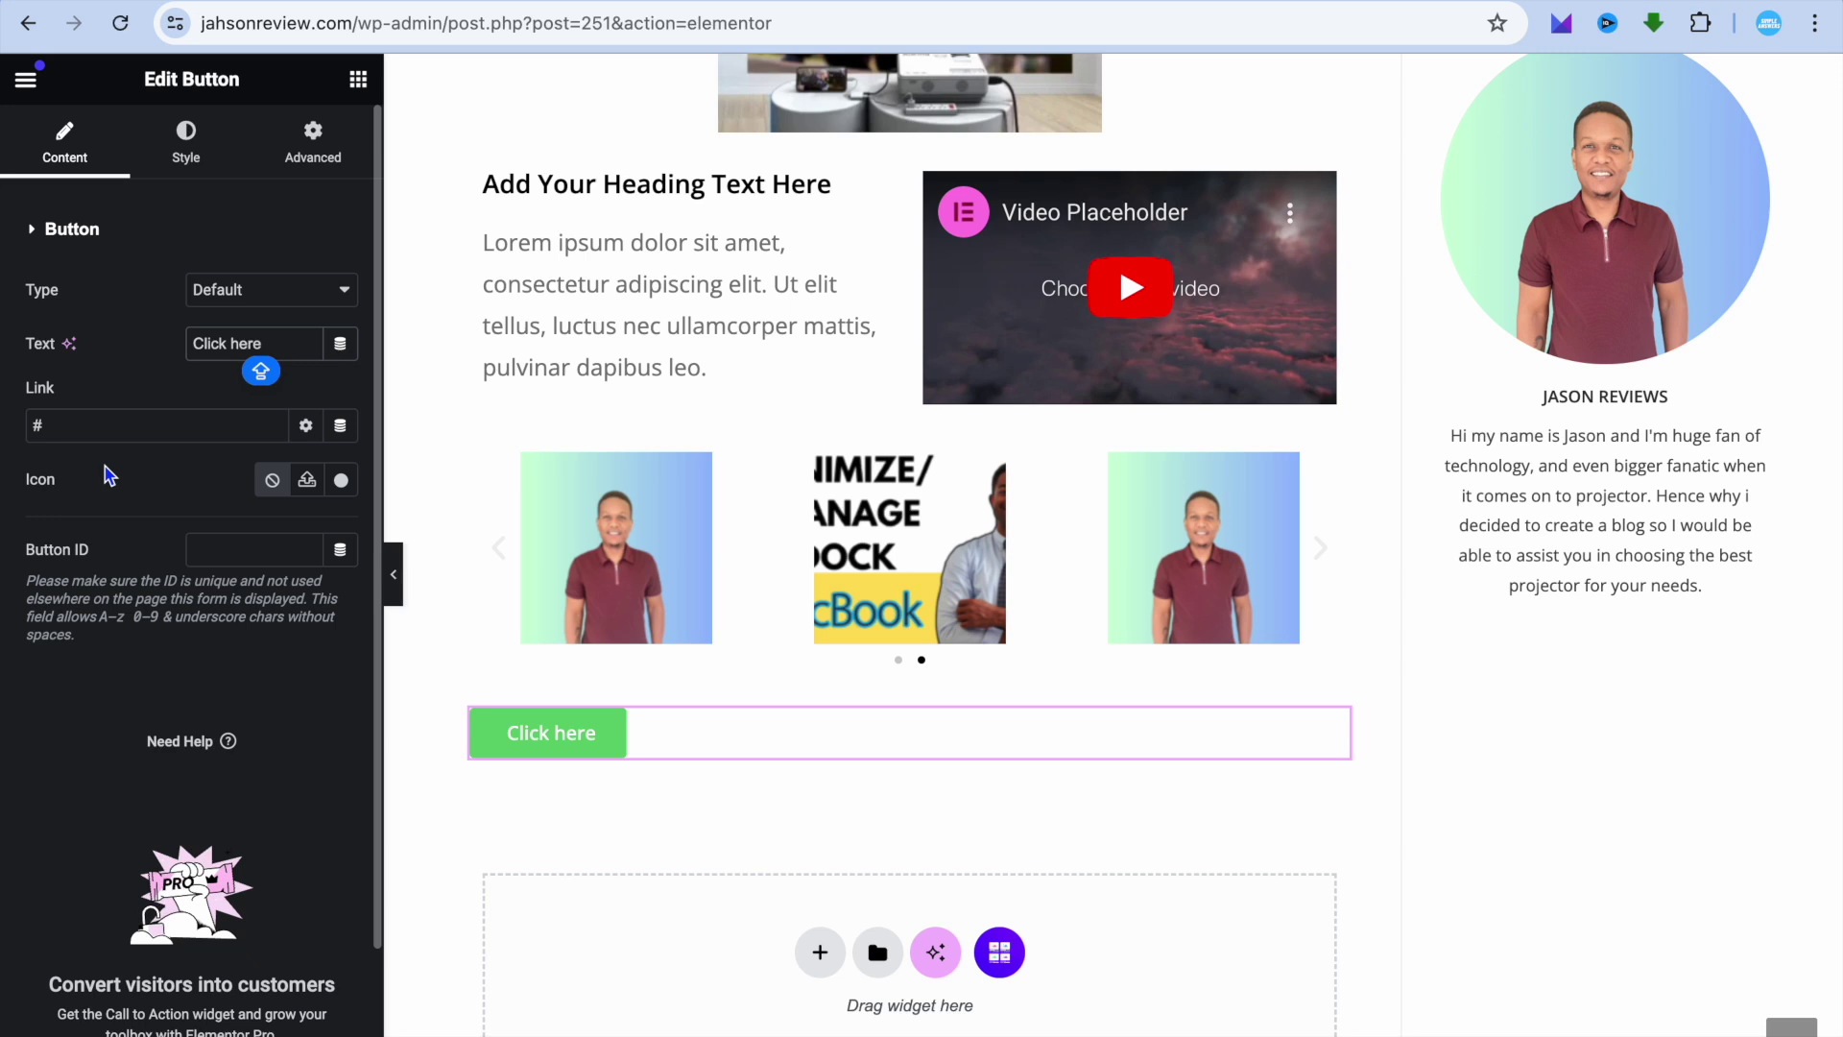
{"action": "left_click", "coordinate": [104, 424]}
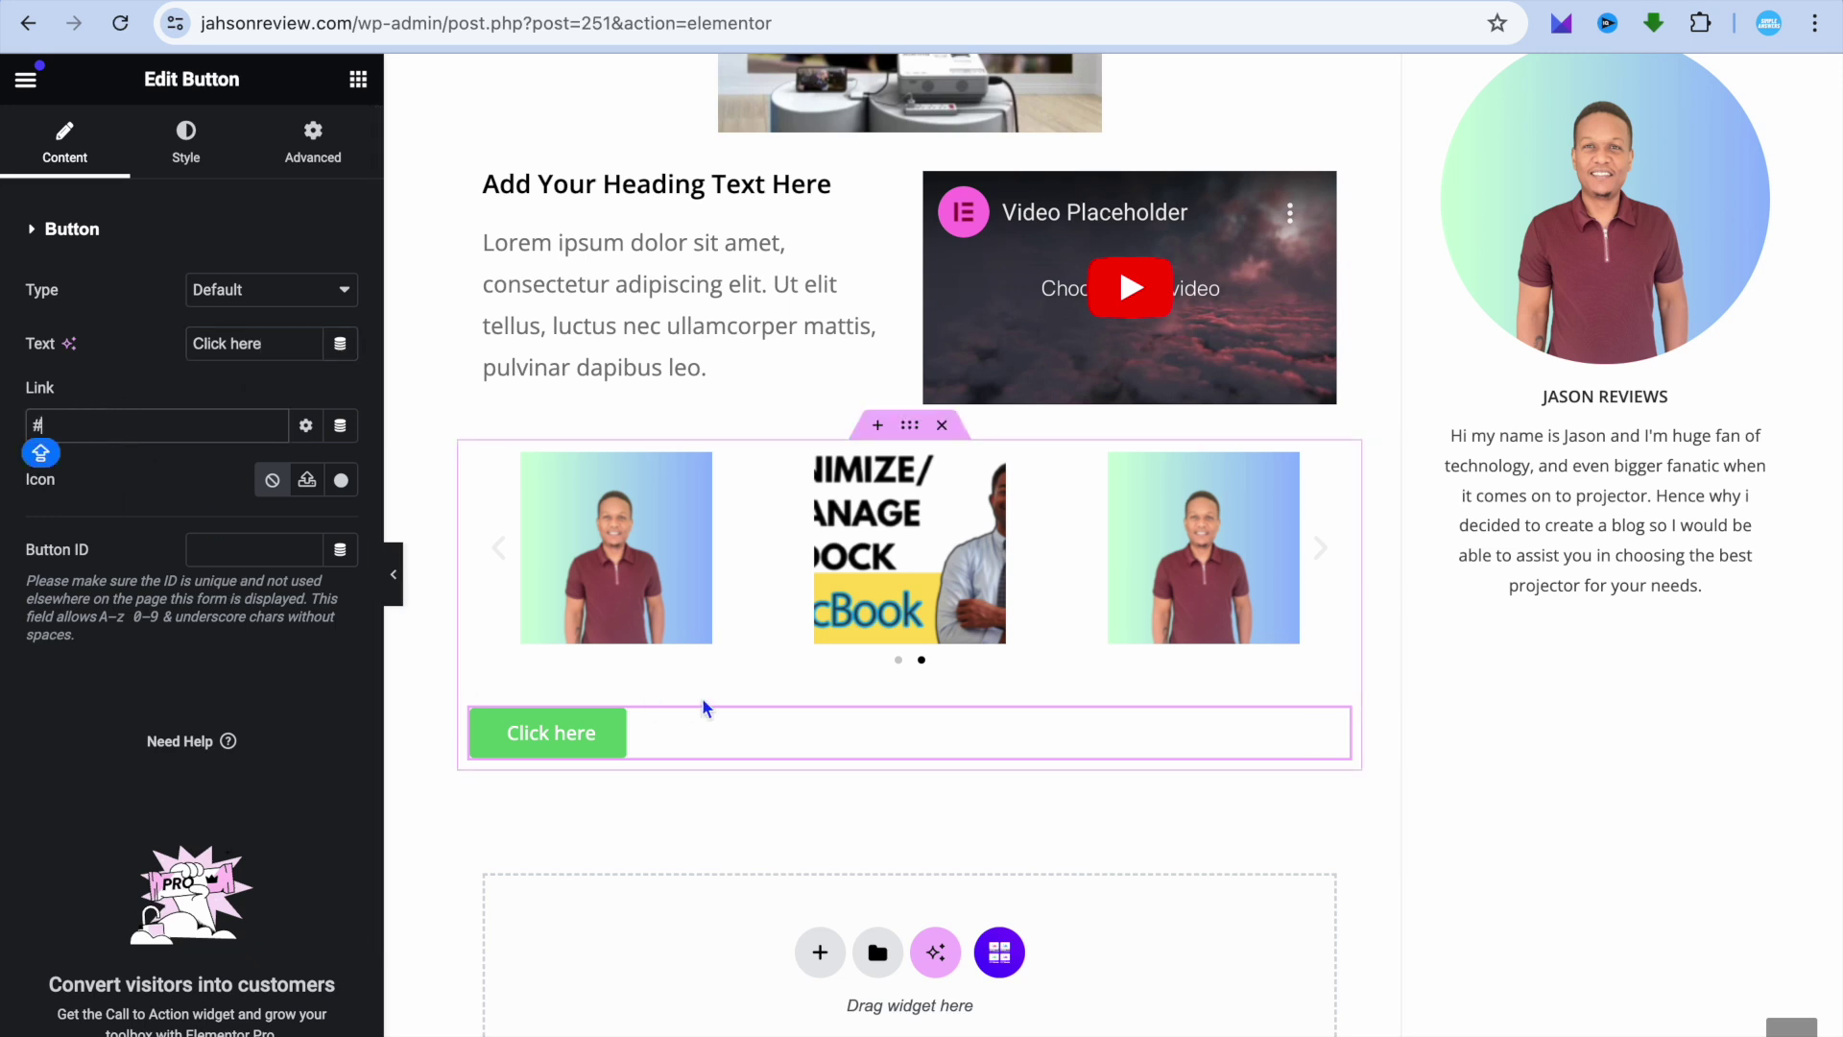
Publish the BLOG page and open its live view (page_id=251)
{"action": "scroll", "coordinate": [703, 703], "scroll_direction": "up", "scroll_amount": 6}
{"action": "scroll", "coordinate": [702, 703], "scroll_direction": "down", "scroll_amount": 5}
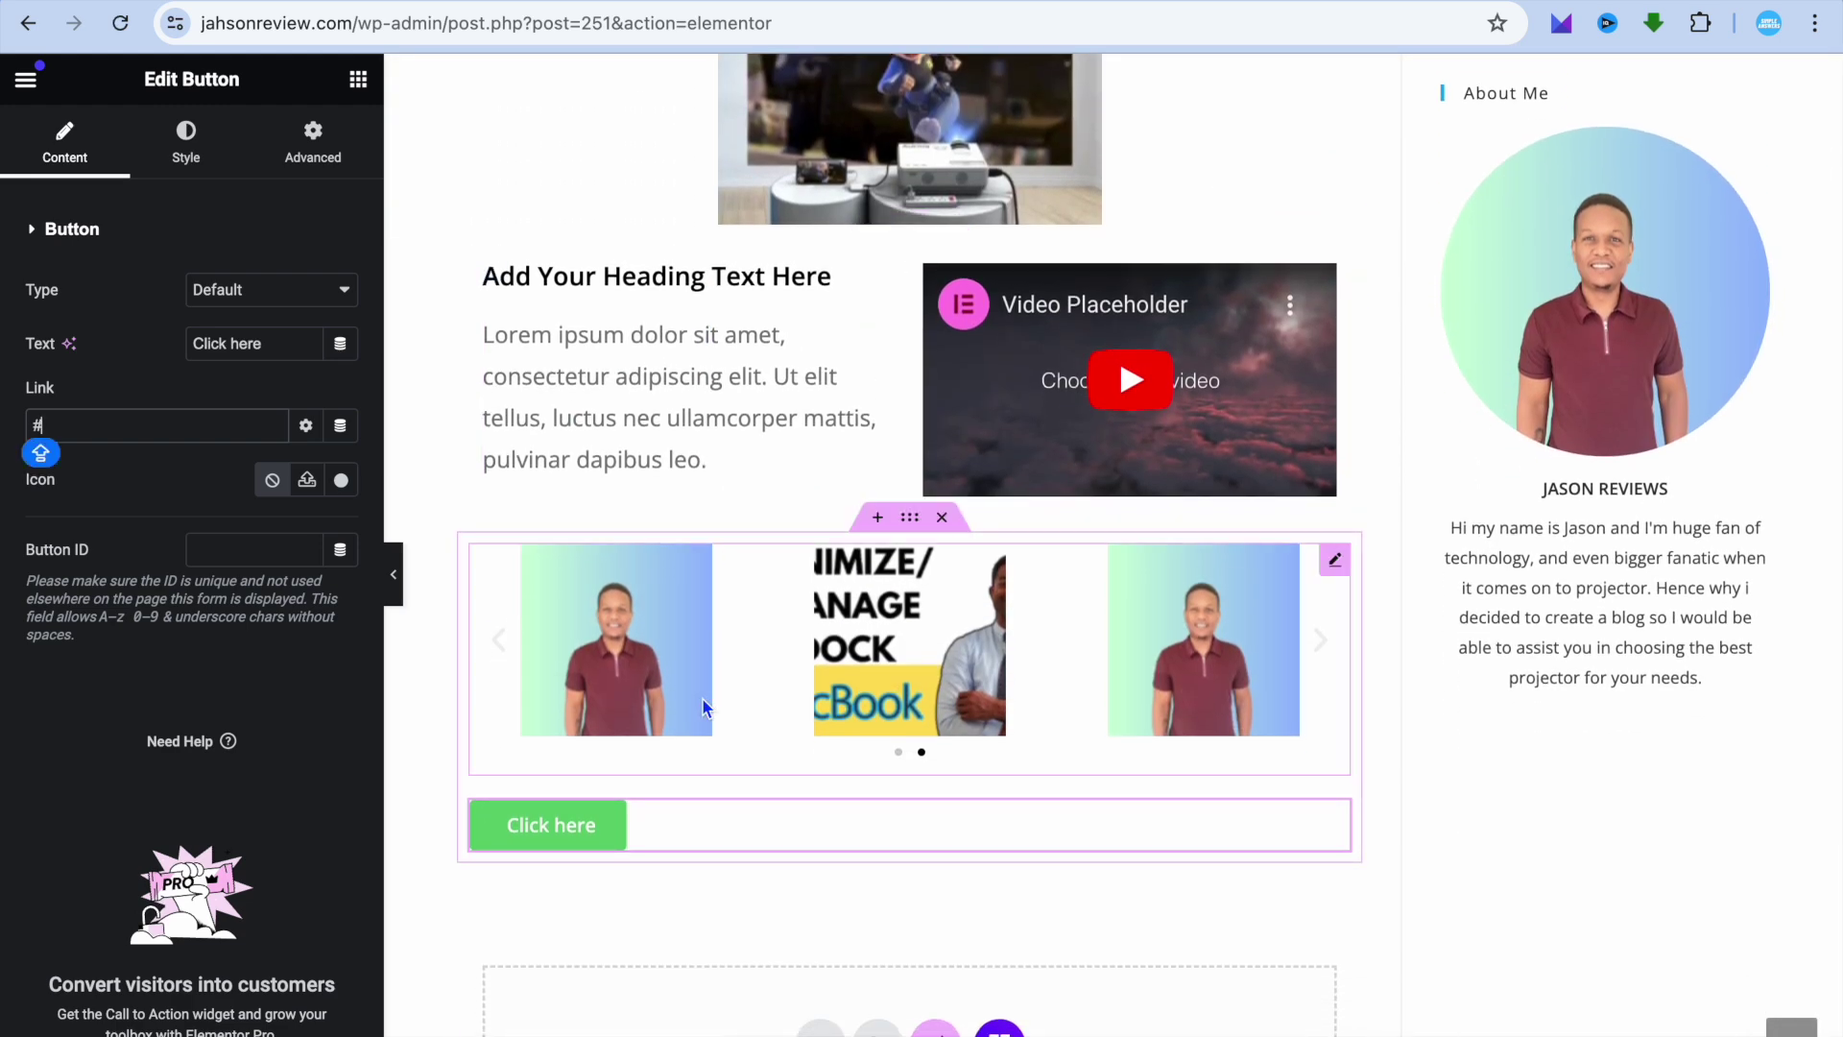
{"action": "scroll", "coordinate": [701, 708], "scroll_direction": "up", "scroll_amount": 5}
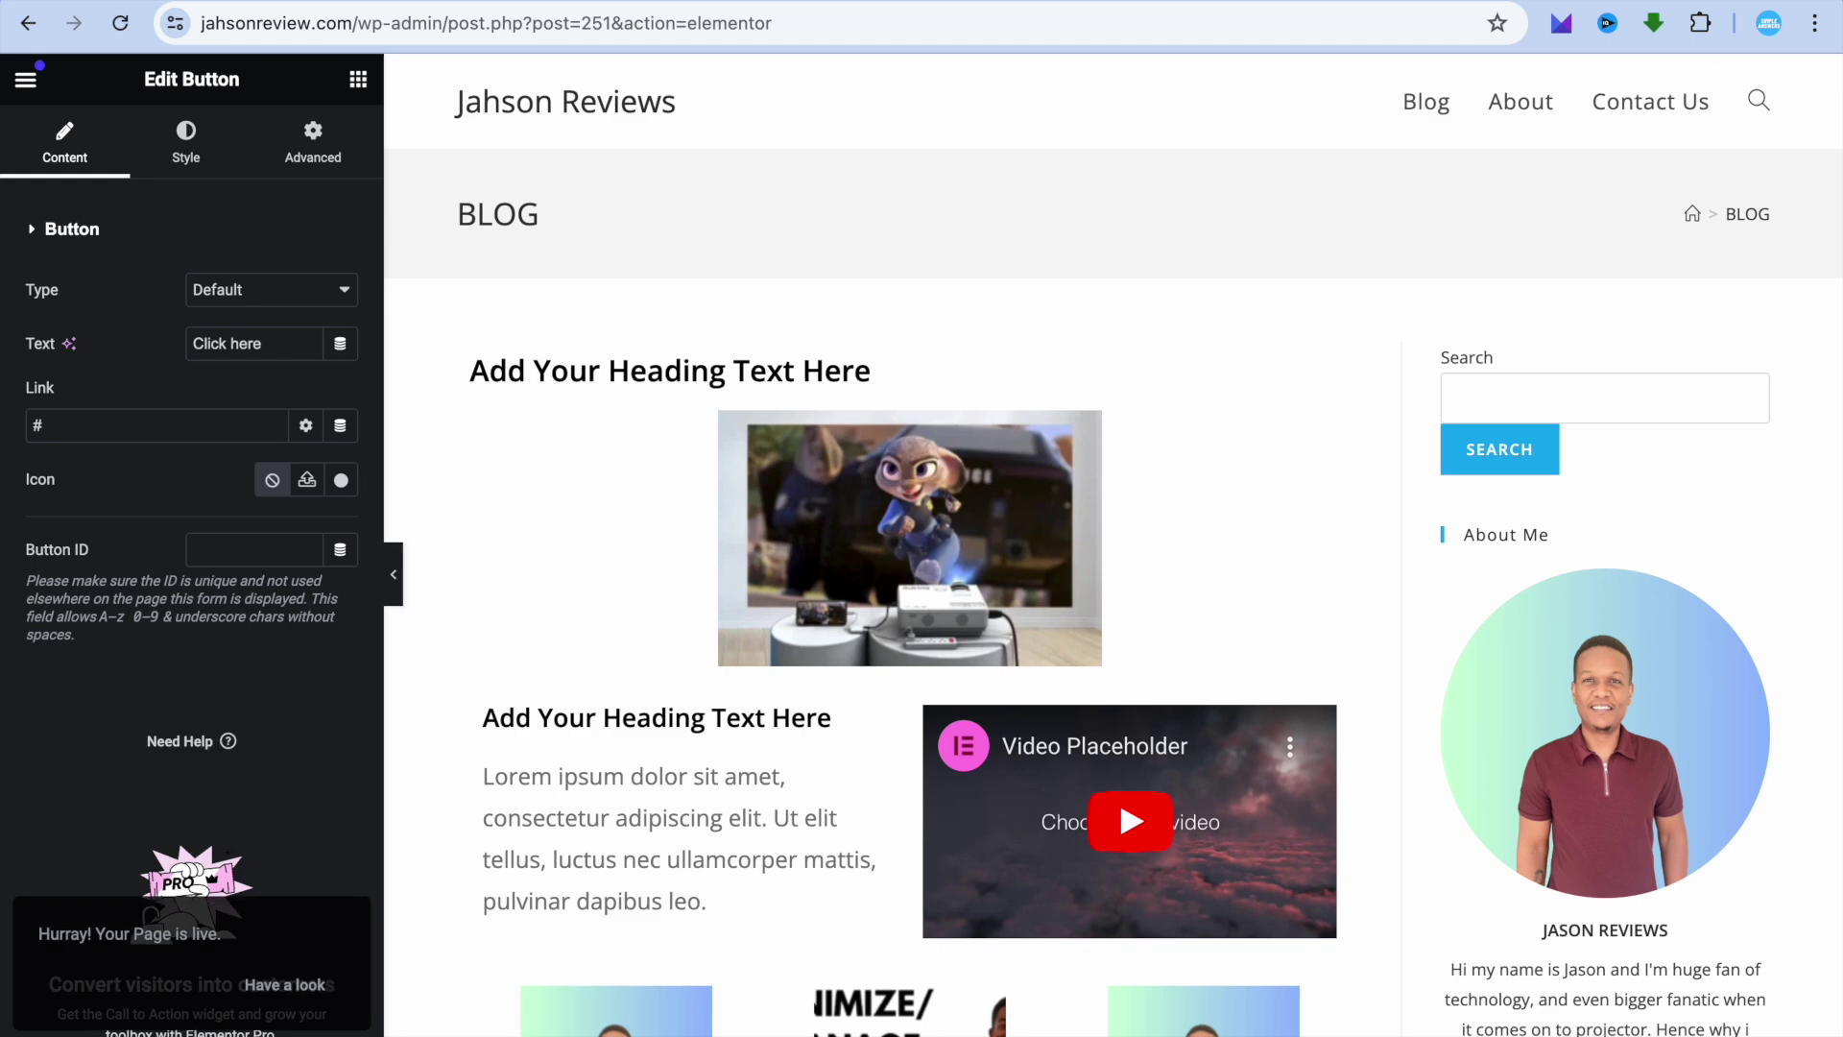
{"action": "left_click", "coordinate": [293, 989]}
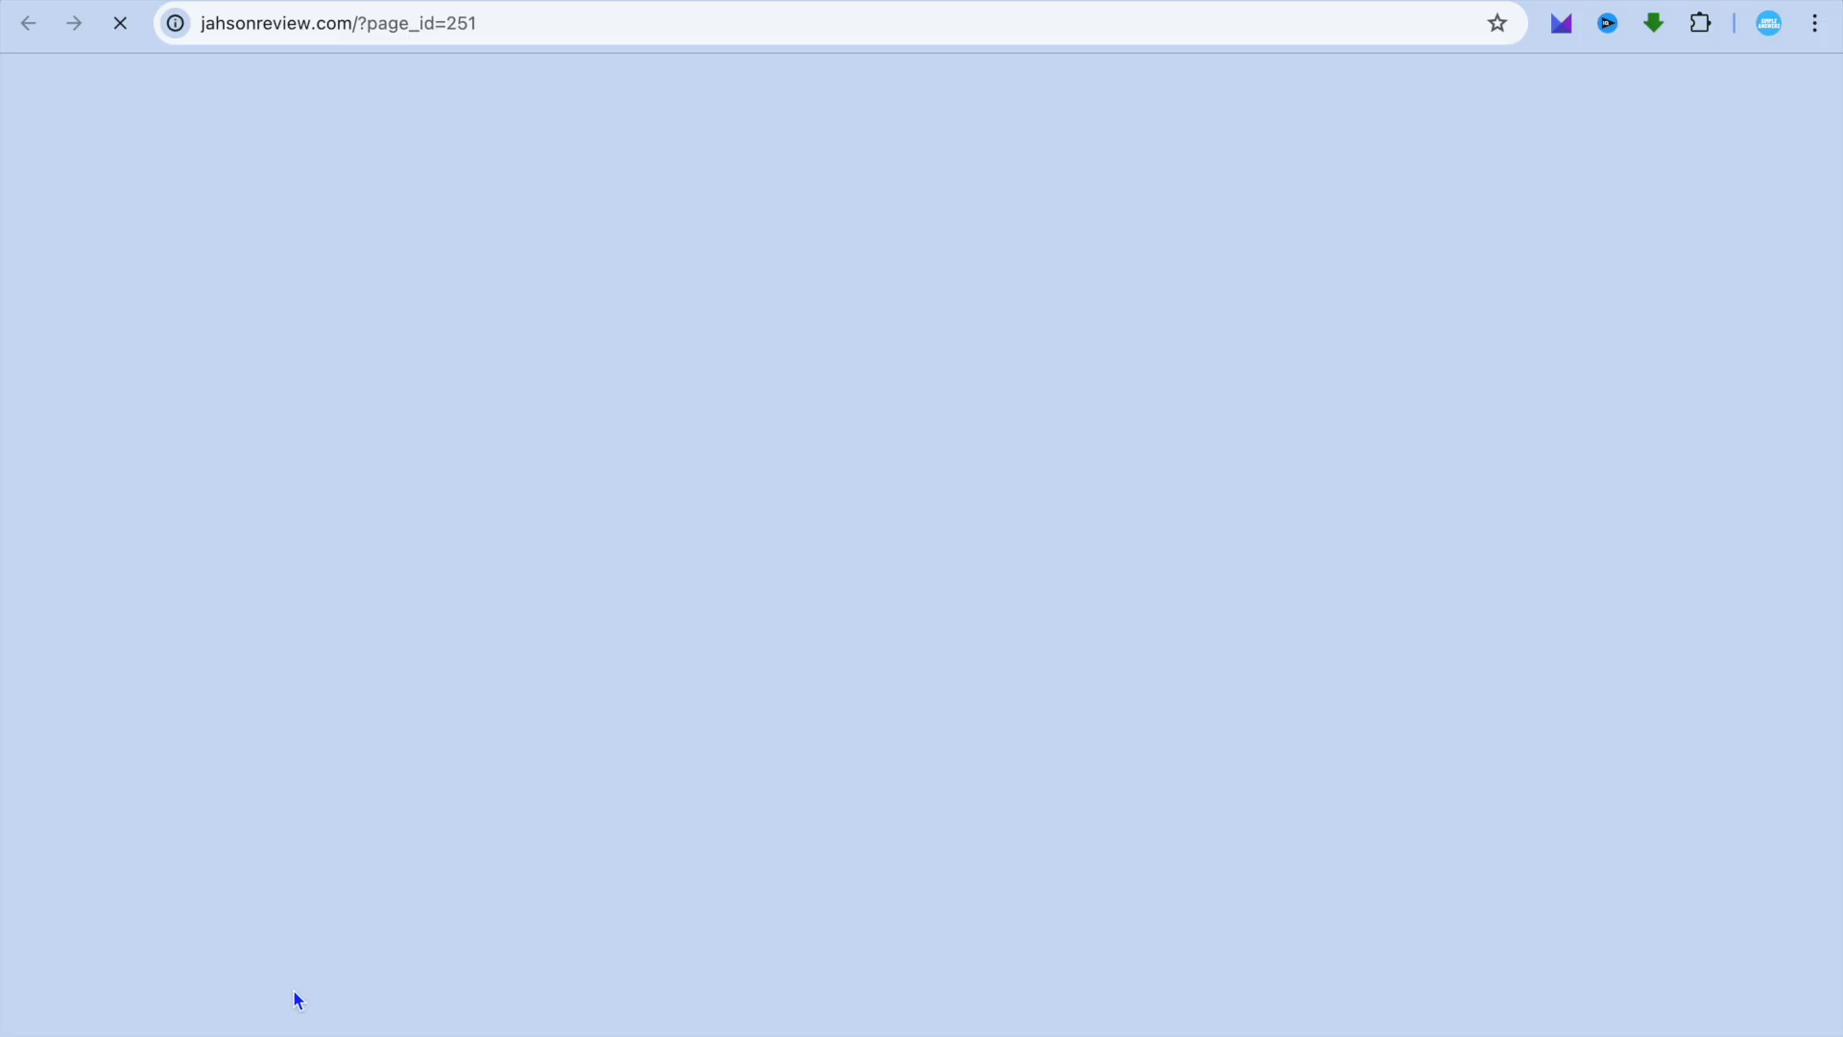
Scroll through the live BLOG page reviewing the image, video row, carousel and button
{"action": "scroll", "coordinate": [641, 674], "scroll_direction": "down", "scroll_amount": 3}
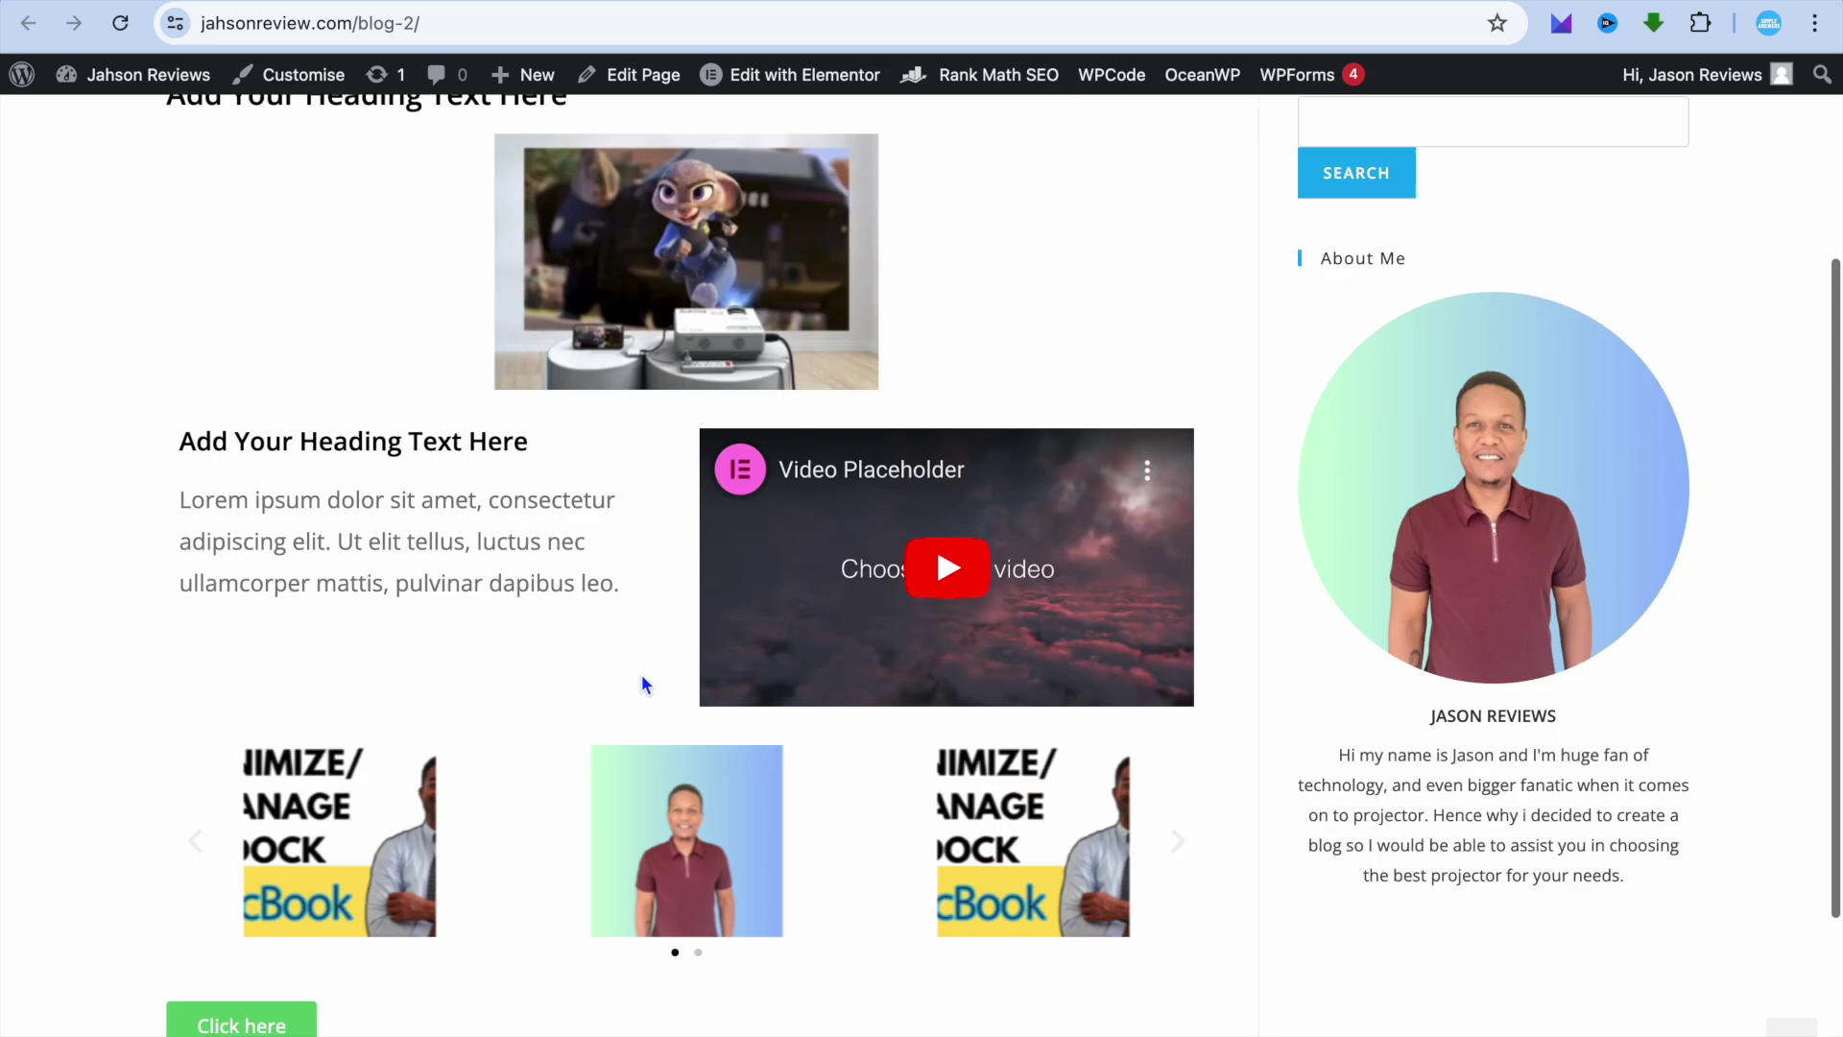
{"action": "scroll", "coordinate": [643, 683], "scroll_direction": "down", "scroll_amount": 3}
{"action": "scroll", "coordinate": [644, 684], "scroll_direction": "up", "scroll_amount": 6}
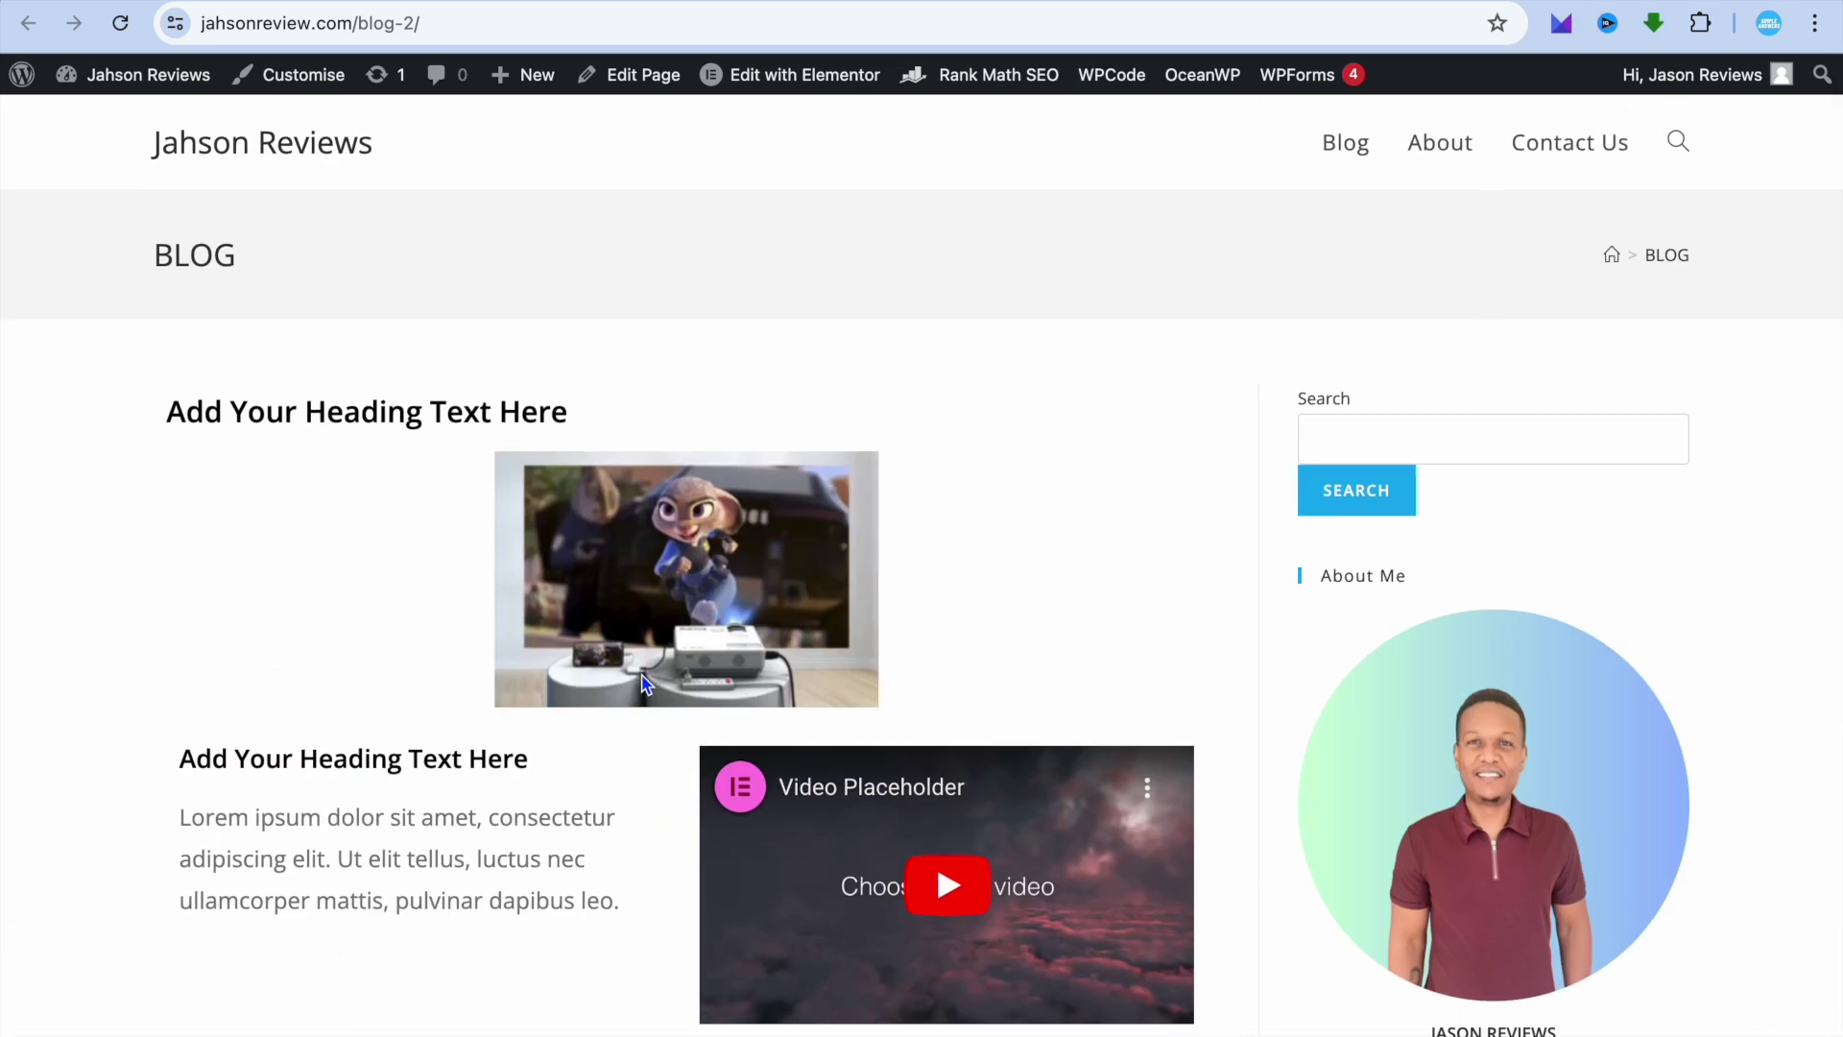